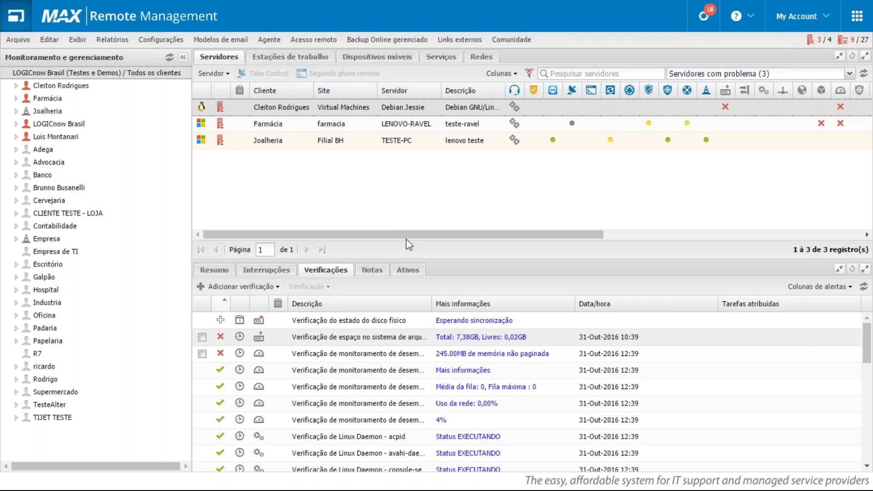
Step: Review the full list of checks on the Debian Jessie server
scroll(497, 359, "down", 10)
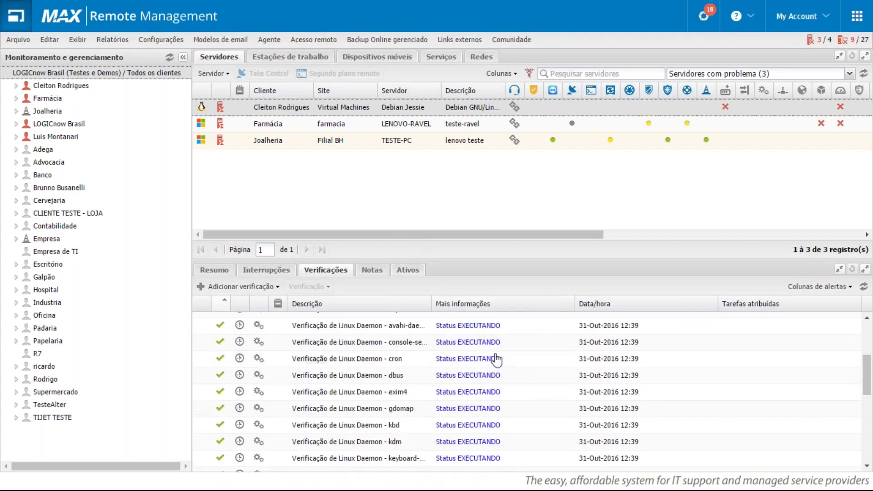
scroll(397, 382, "down", 5)
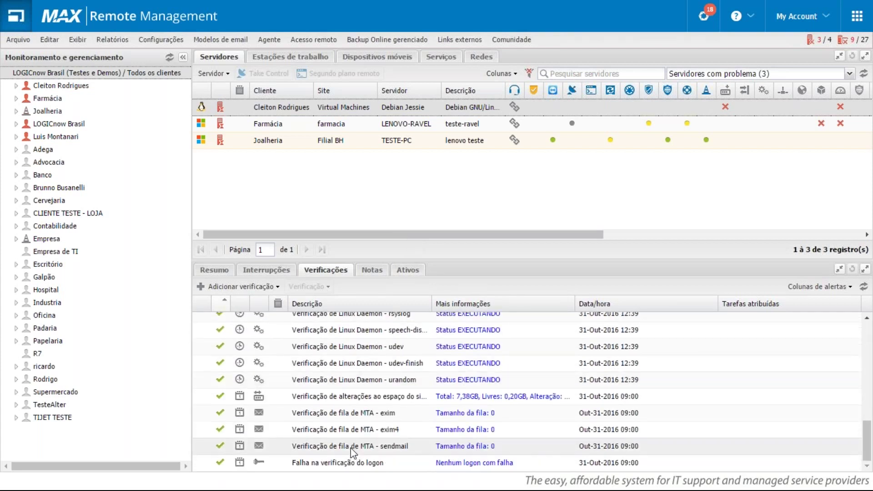
scroll(351, 448, "up", 12)
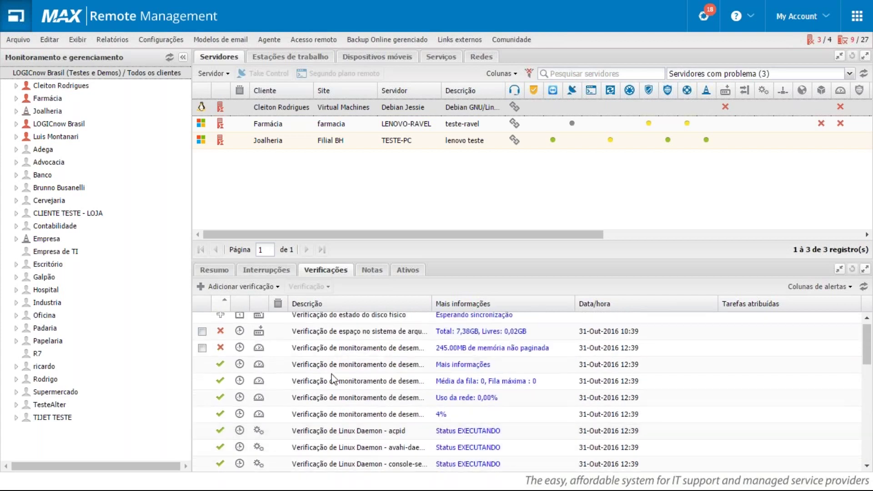
Step: View the choices for adding a check and the actions available for the file system space check on the Debian Jessie server
left_click(246, 286)
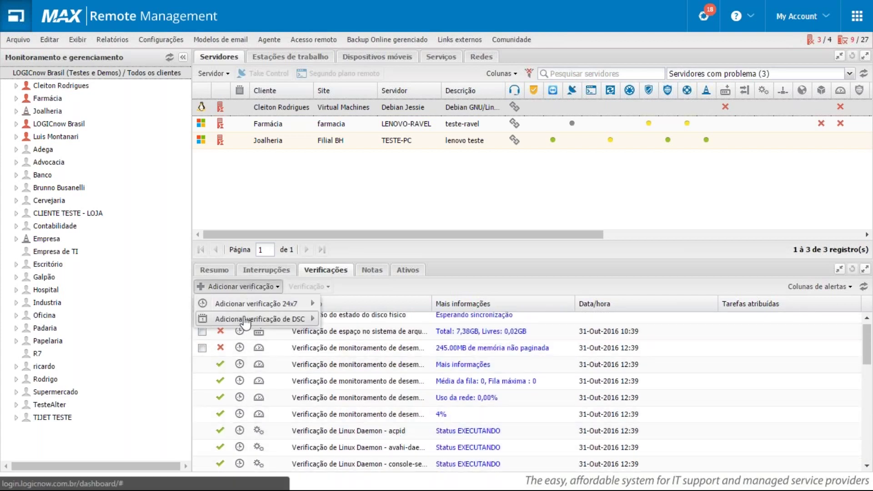
mouse_move(256, 309)
left_click(656, 263)
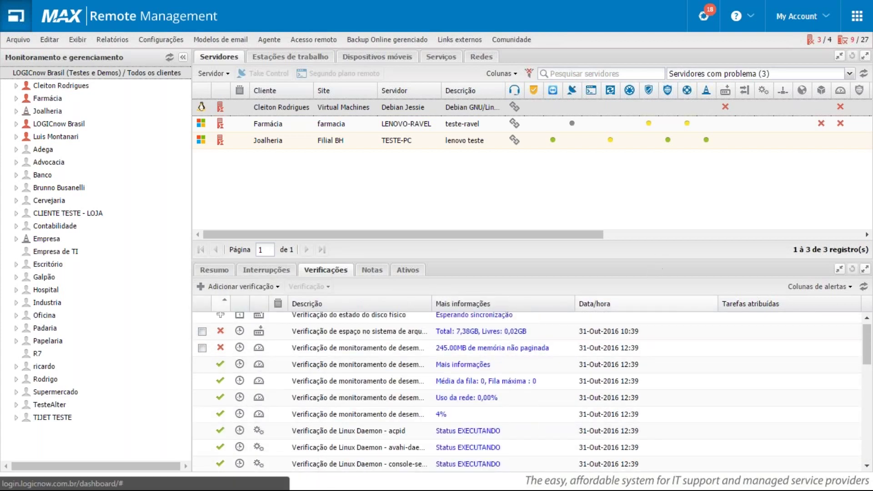
right_click(370, 337)
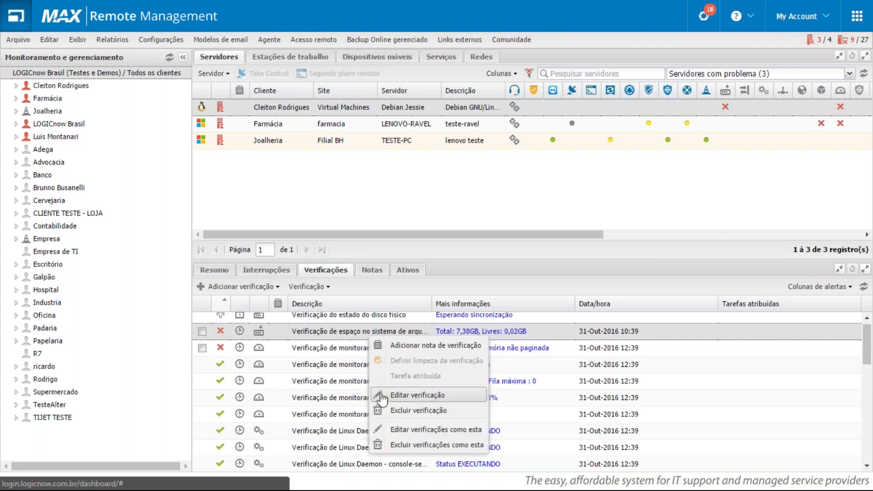
left_click(312, 370)
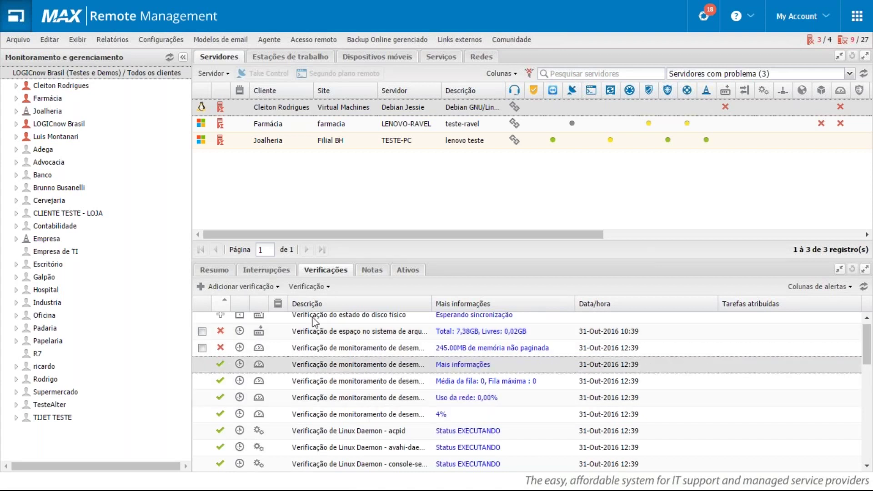
Step: View the monitoring template options available for the Debian Jessie server
right_click(327, 110)
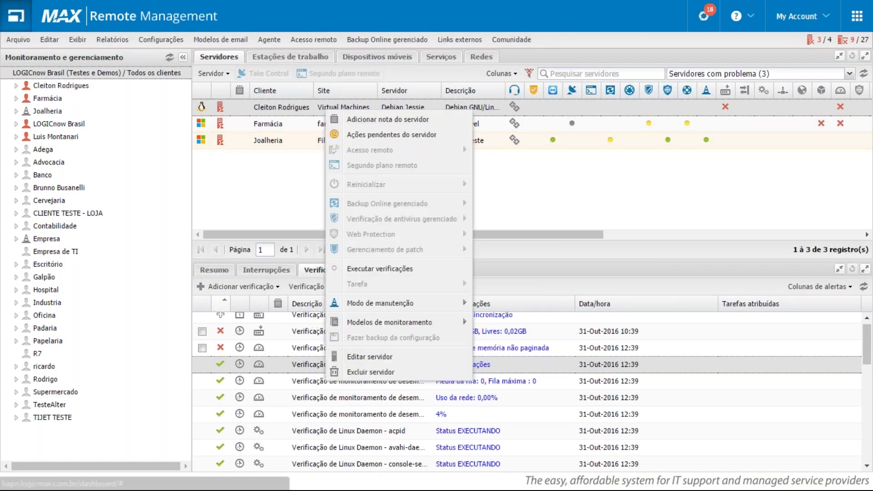
mouse_move(436, 326)
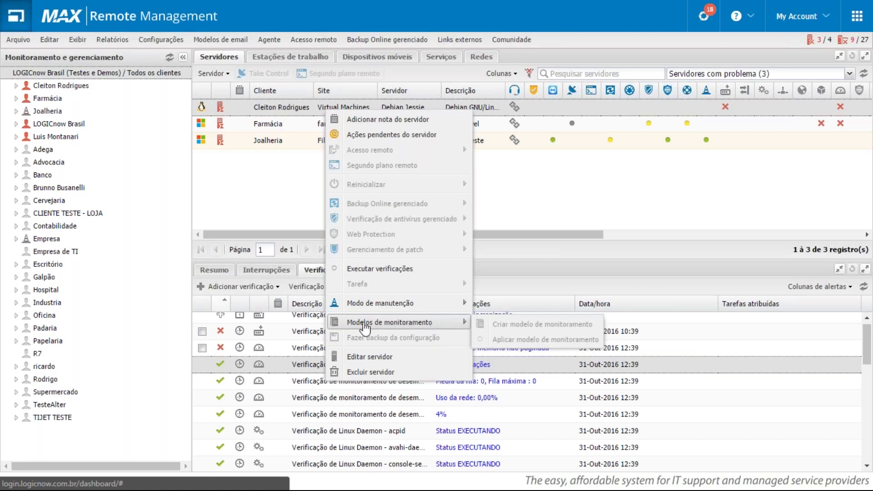
left_click(272, 201)
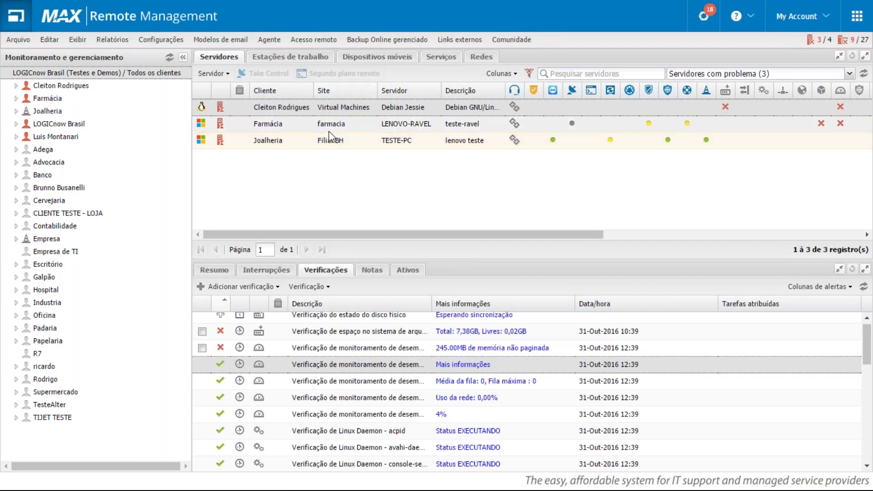
Step: Start a monitoring template from the LENOVO-RAVEL server, including its checks and tasks, and close it without saving
right_click(317, 124)
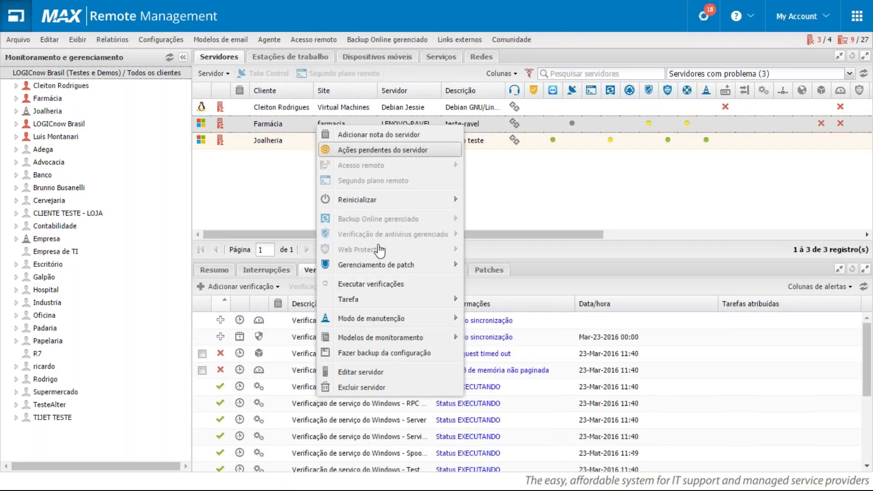
mouse_move(434, 343)
left_click(532, 340)
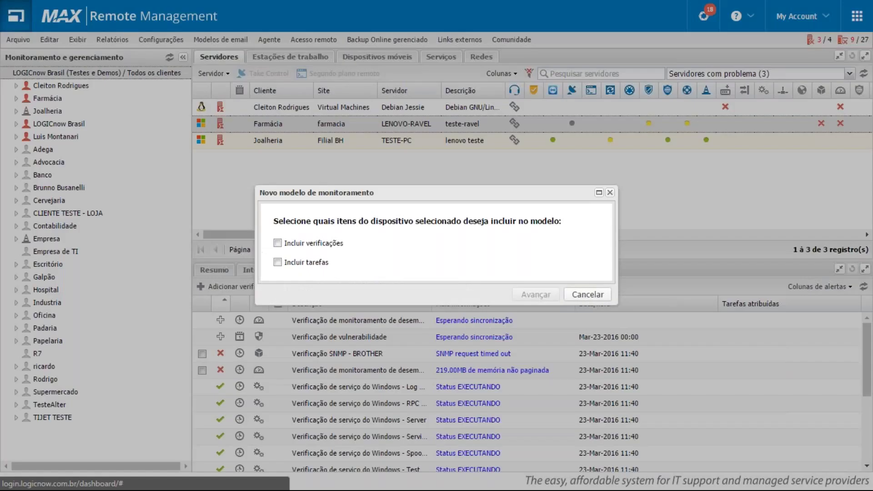
left_click(299, 244)
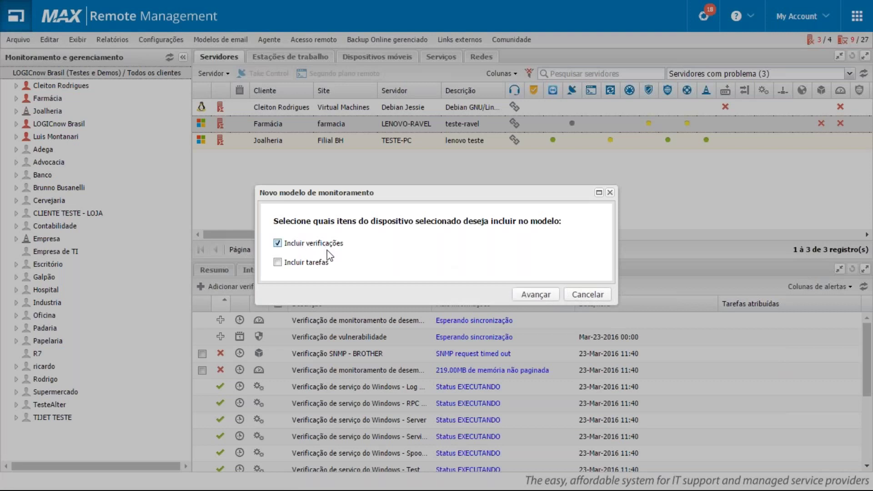
left_click(318, 268)
left_click(539, 298)
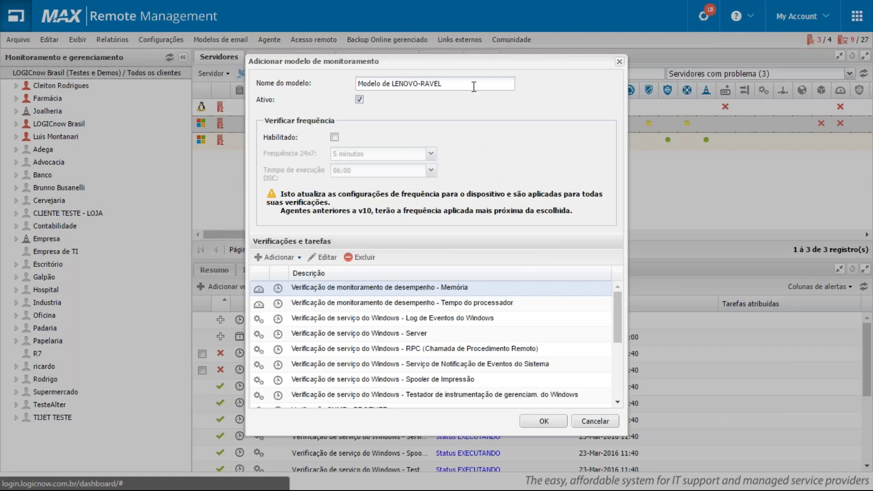
left_click_drag(474, 86, 307, 97)
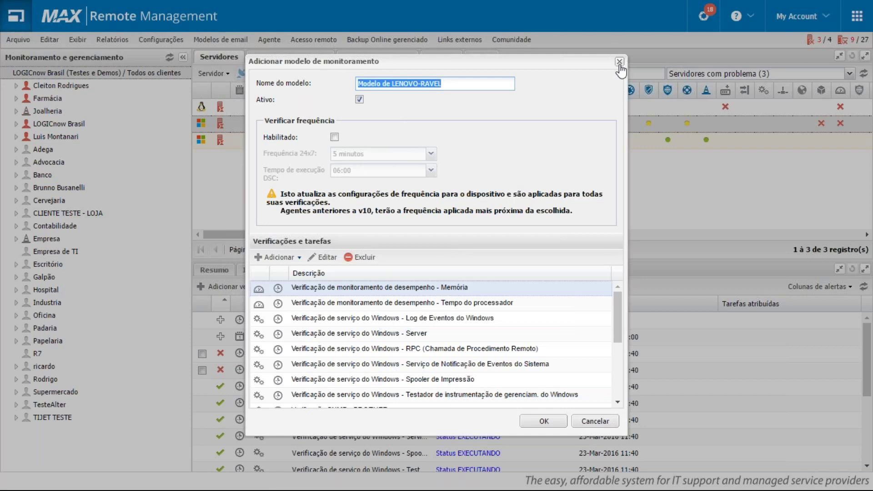
left_click(620, 62)
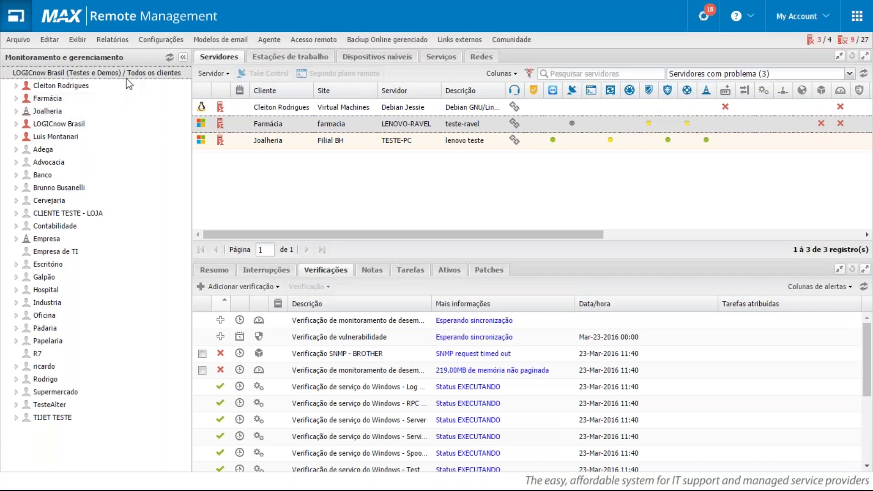
Step: View the monitoring template options available for the TESTE-PC server of Joalheria
right_click(304, 144)
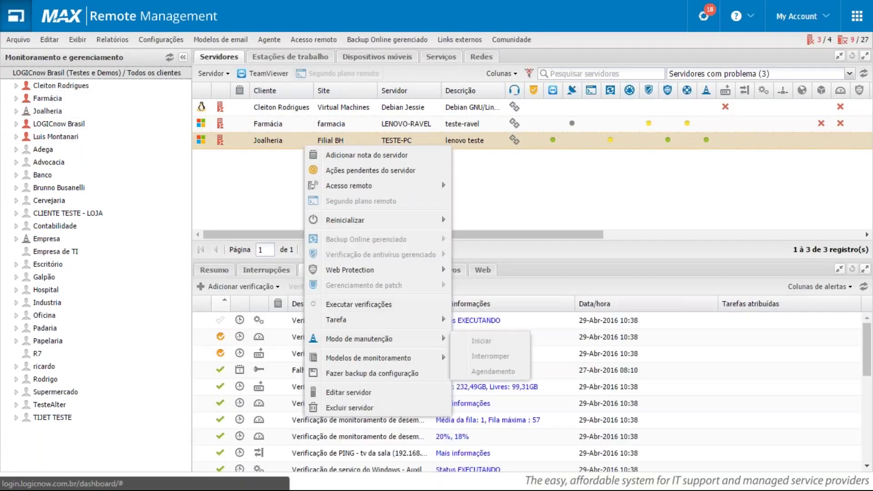
mouse_move(406, 364)
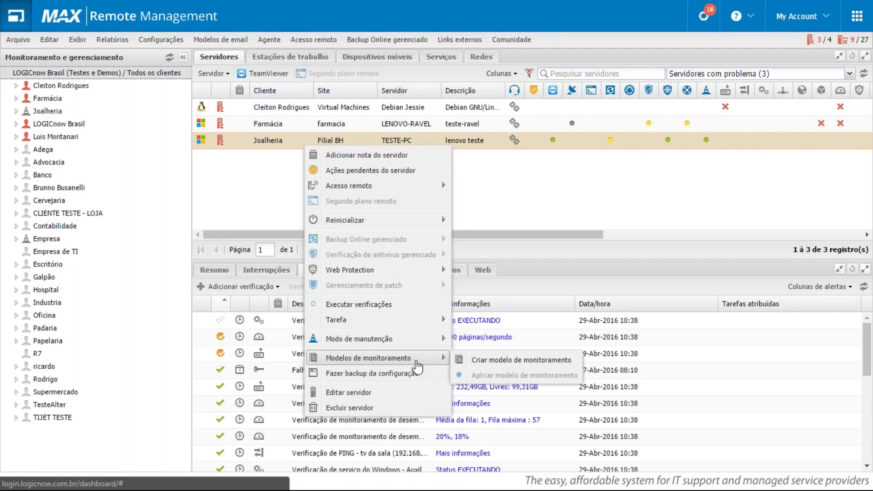
left_click(268, 191)
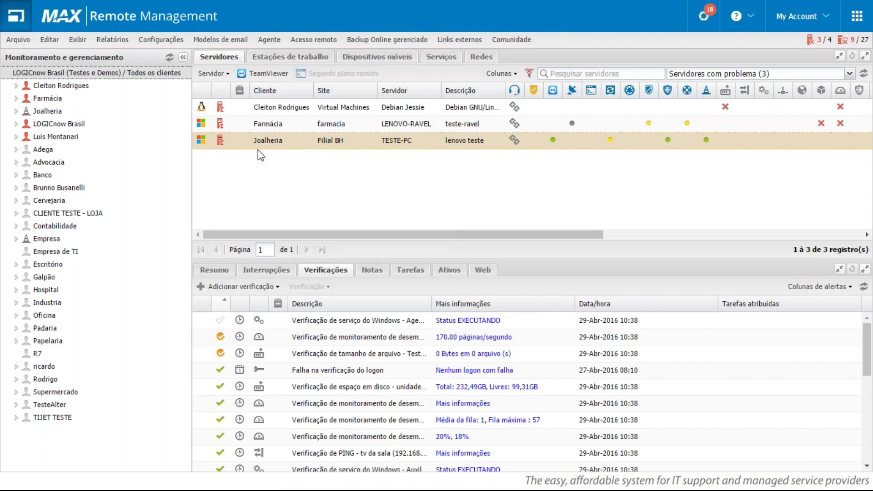
Step: Open the new device installation settings and select Advocacia's Matriz site under the workstations
left_click(157, 44)
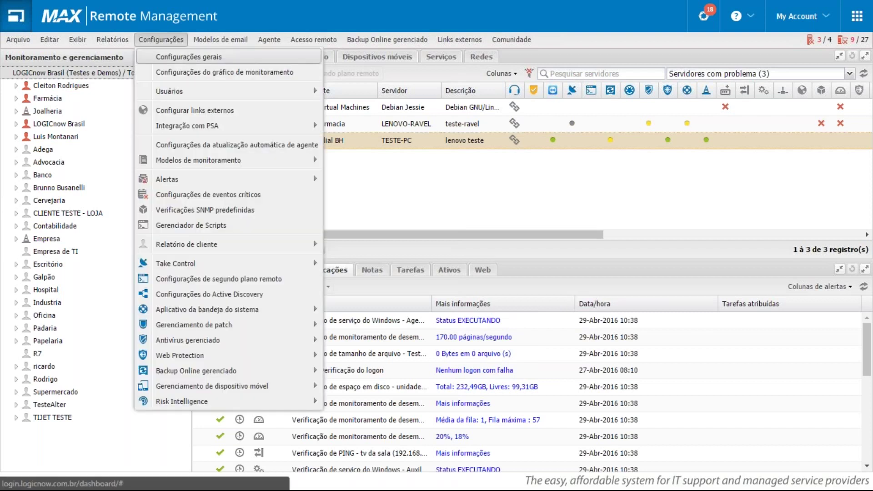
mouse_move(271, 163)
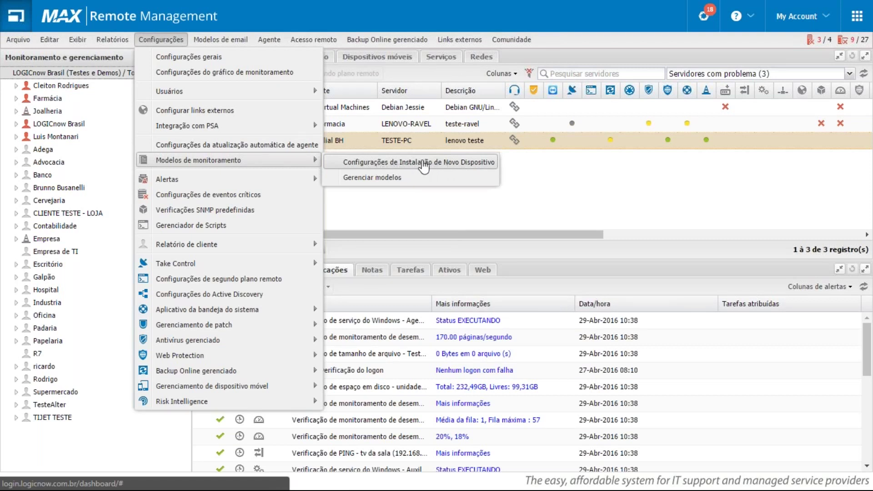
left_click(427, 168)
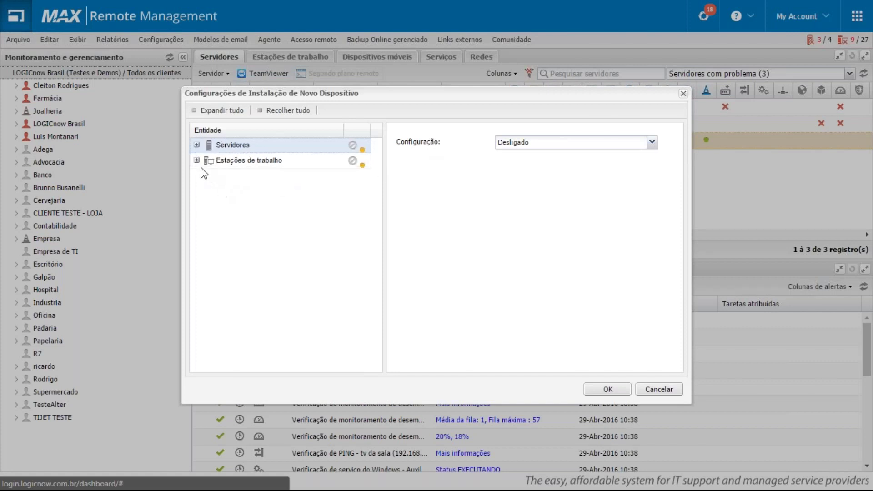
left_click(196, 160)
left_click(234, 191)
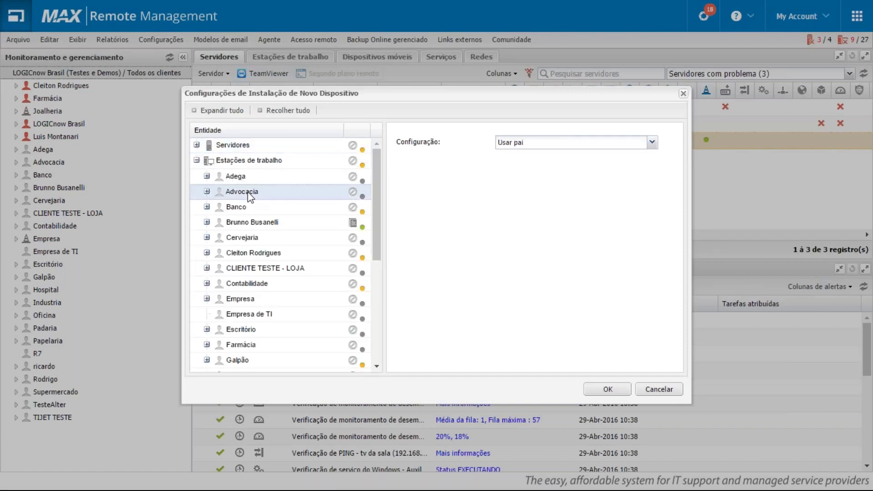
left_click(207, 191)
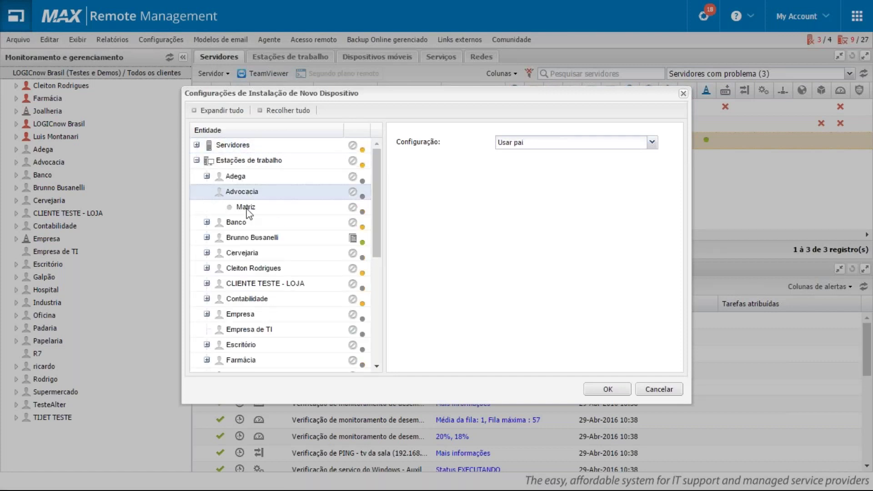
left_click(249, 207)
Step: Set the Matriz site's configuration to Ligado with "tarefa limpeza arquivos" as the workstation default, and close the settings without saving
left_click(589, 146)
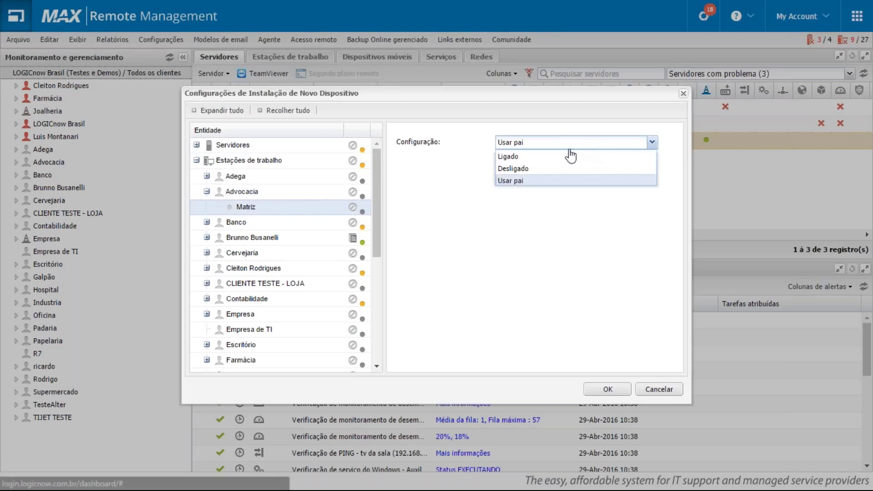
left_click(569, 152)
left_click(579, 168)
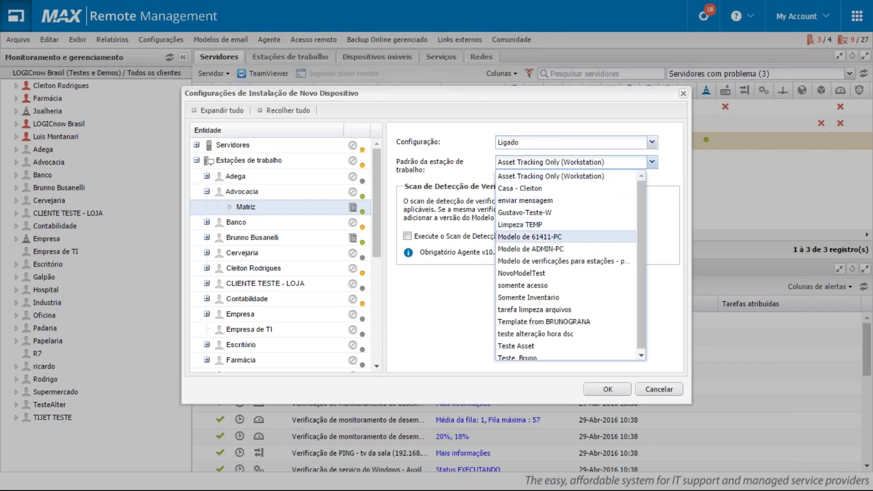
left_click(540, 310)
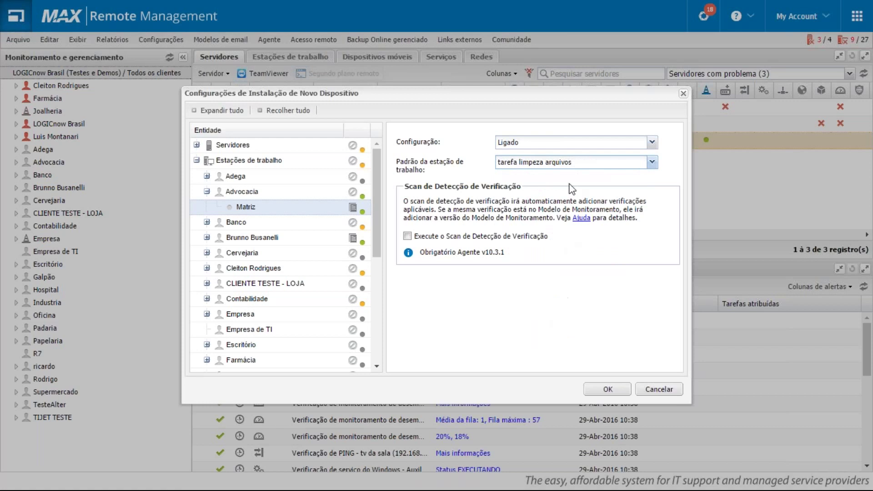
left_click(683, 94)
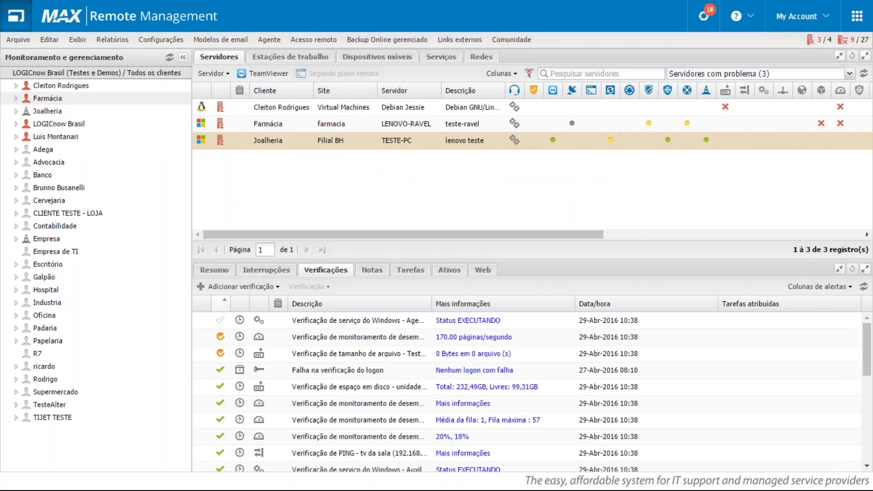
Step: View the client-level actions for Farmácia, including applying a monitoring template
right_click(48, 100)
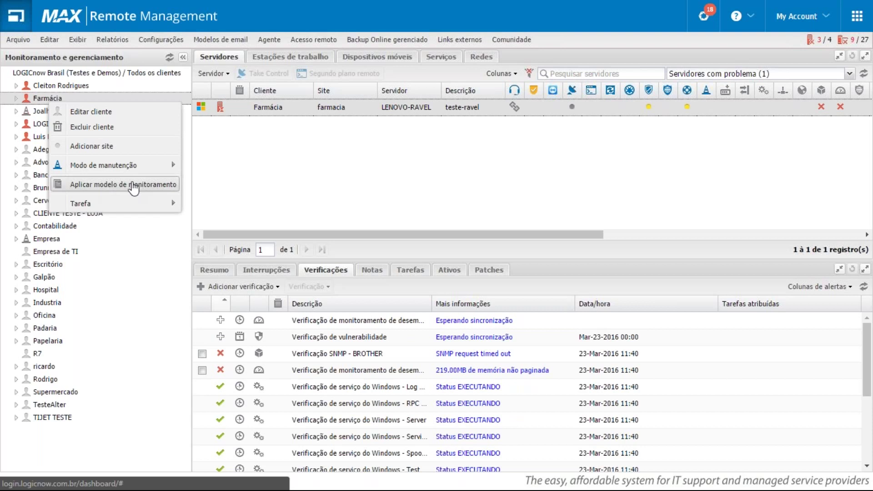
left_click(357, 169)
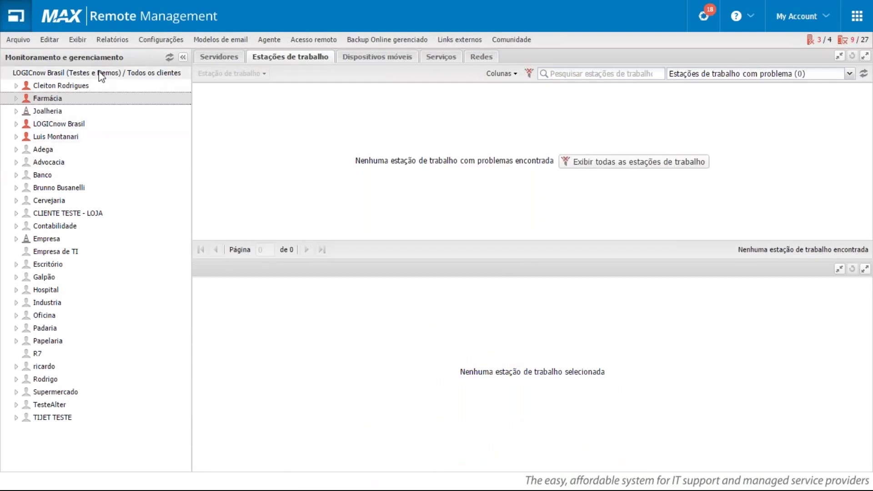
Step: List the workstations of all clients and view the monitoring template and maintenance mode options of the first one
left_click(101, 77)
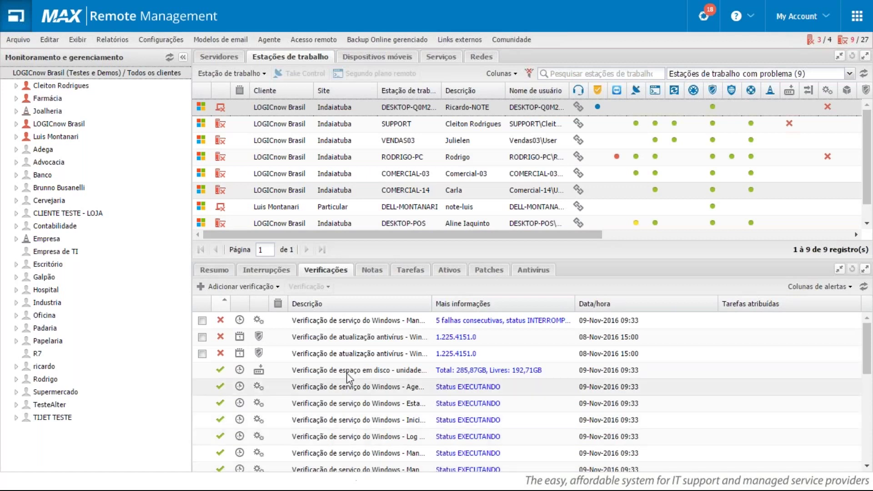
right_click(366, 109)
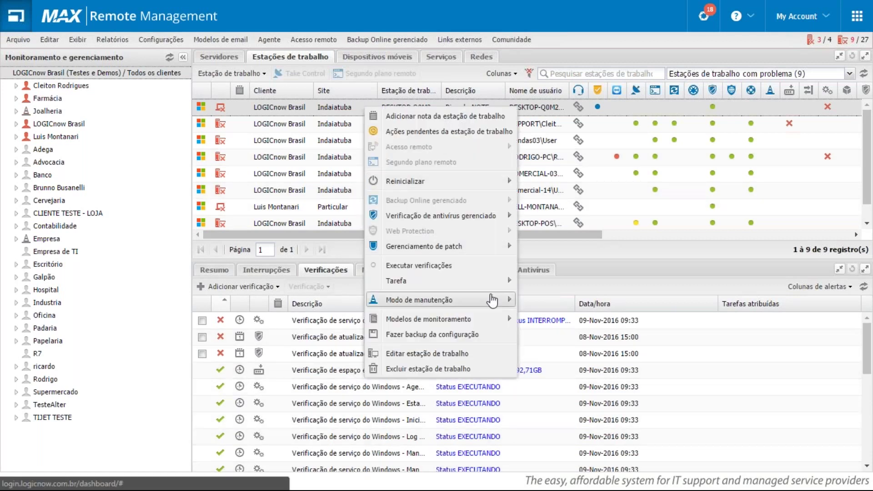
mouse_move(485, 322)
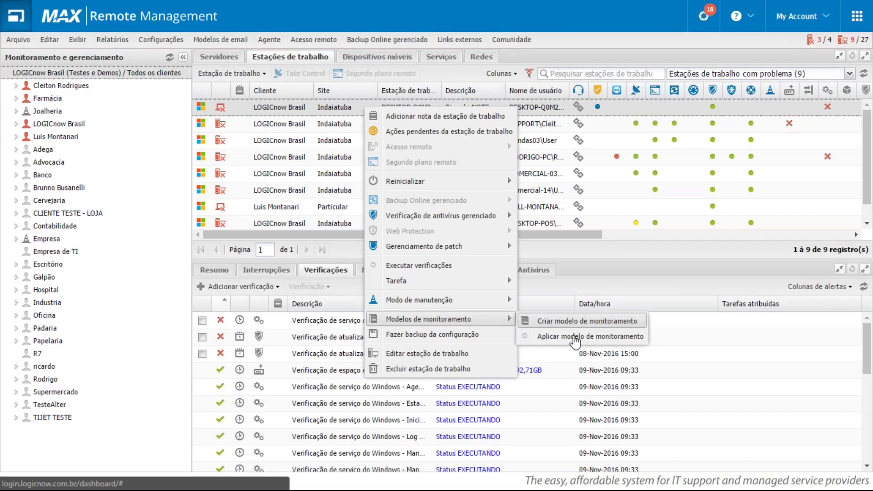
mouse_move(436, 299)
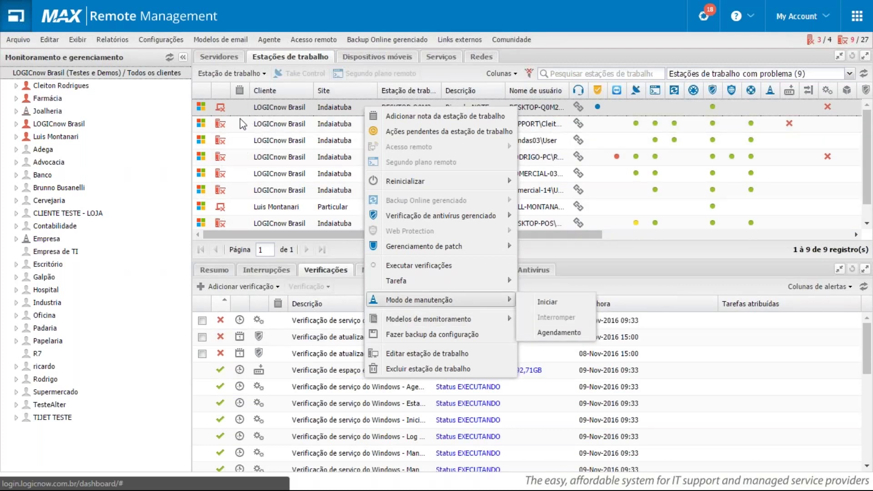
Step: View the client-level actions for LOGICnow Brasil and the site-level actions for its Indaiatuba site, including applying a monitoring template
right_click(53, 121)
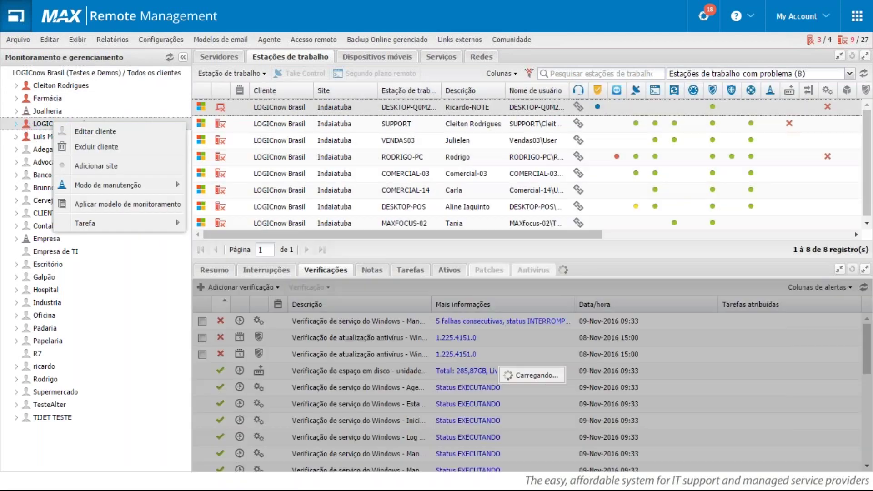
left_click(16, 123)
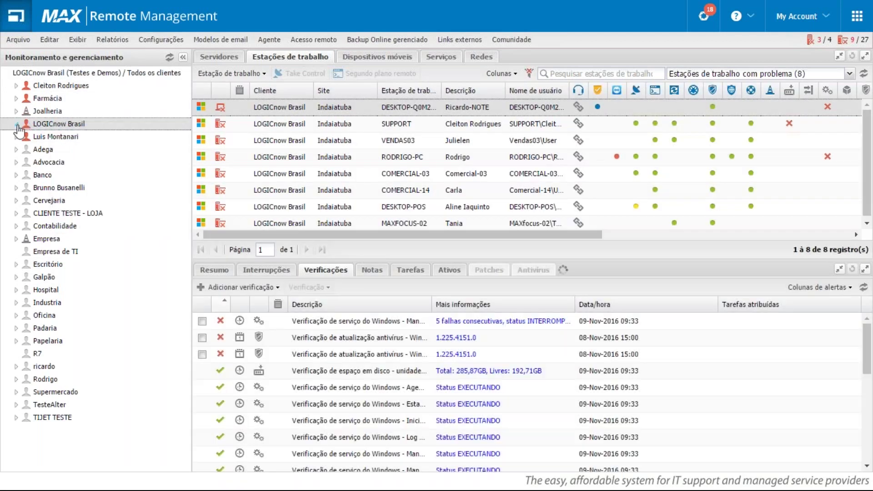
right_click(53, 136)
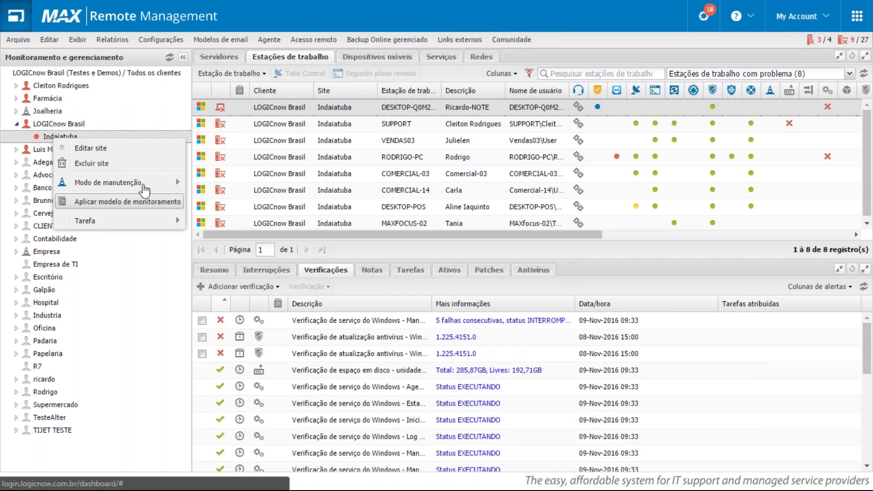
Step: View the monitoring template options in the general settings, including the new device installation configuration
left_click(161, 39)
mouse_move(285, 162)
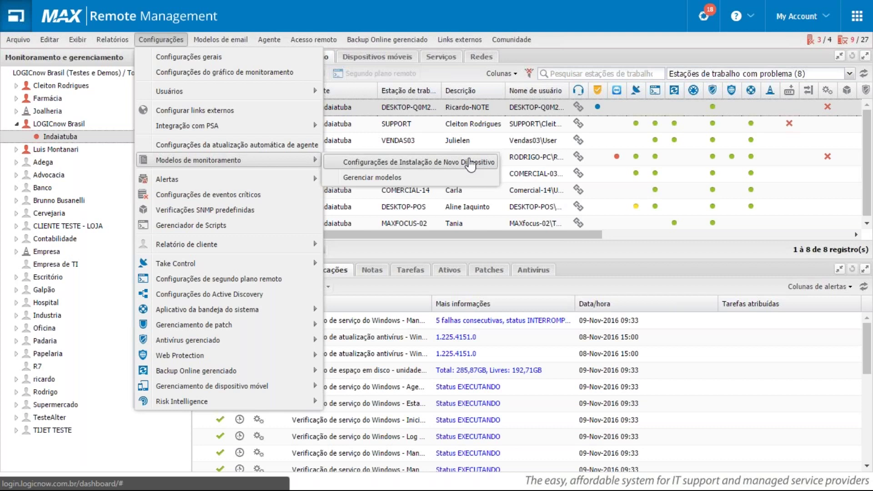
left_click(473, 6)
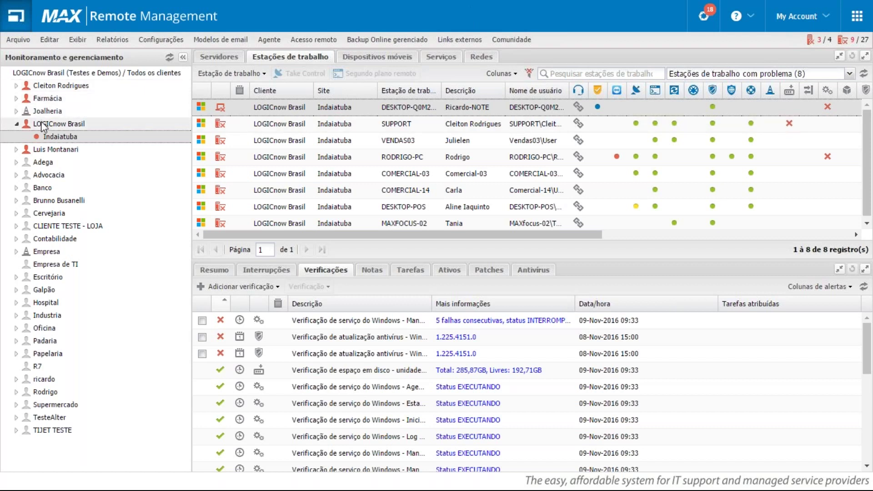
Step: Open the Cervejaria client for editing and allow the client read-only access to the dashboard
right_click(44, 213)
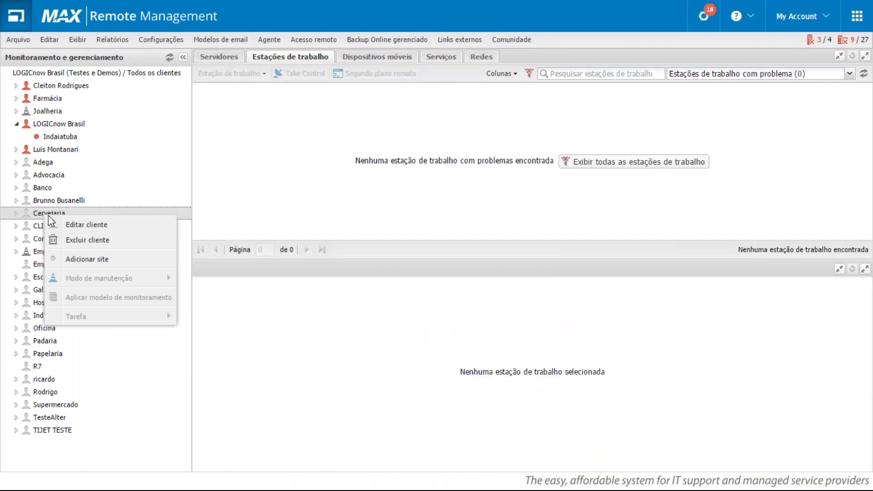
left_click(140, 226)
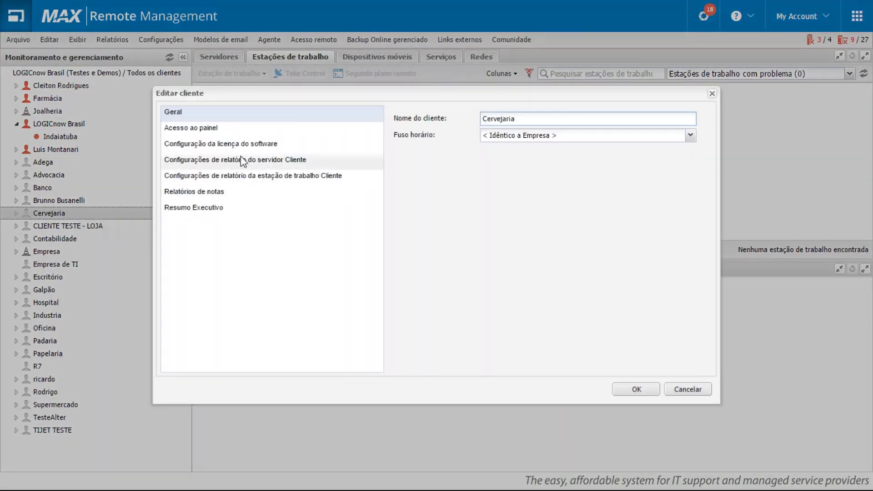
left_click(195, 129)
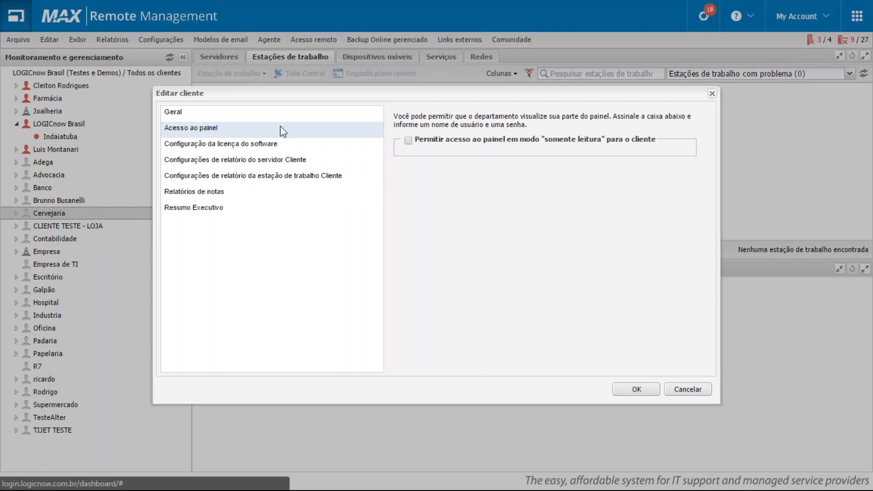
left_click(409, 141)
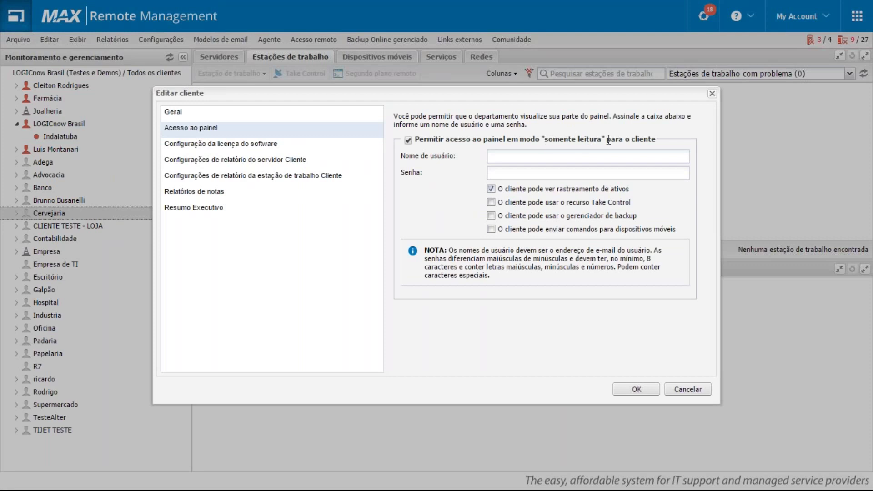
Step: Go through the client login fields and the mobile command, backup manager and Take Control permissions, and close the client without saving
left_click(605, 159)
left_click(613, 168)
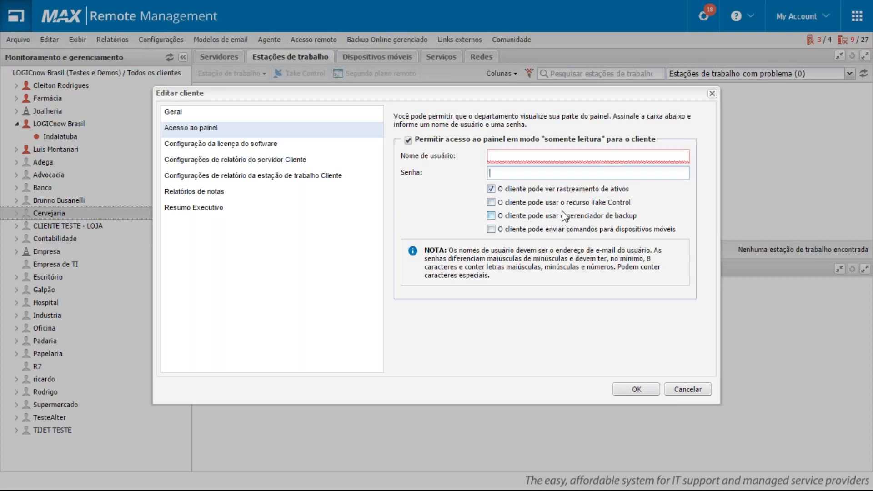
left_click(530, 136)
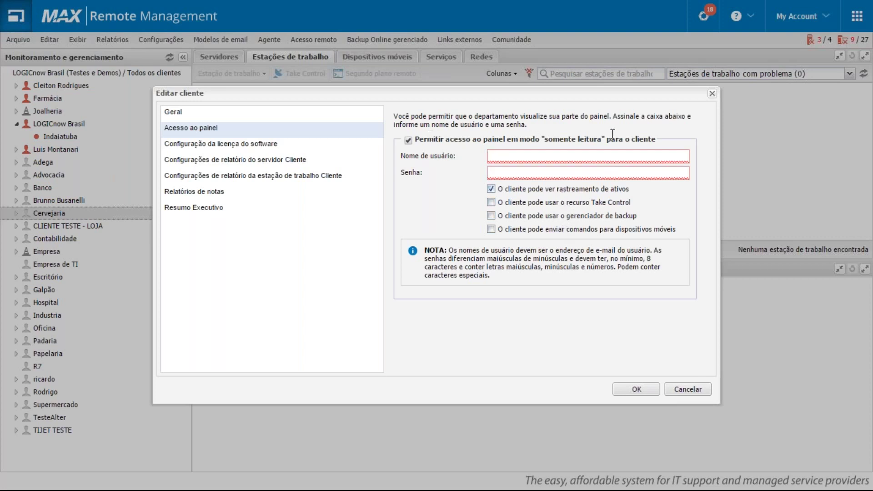
left_click(539, 231)
left_click(542, 217)
left_click(543, 204)
left_click(713, 94)
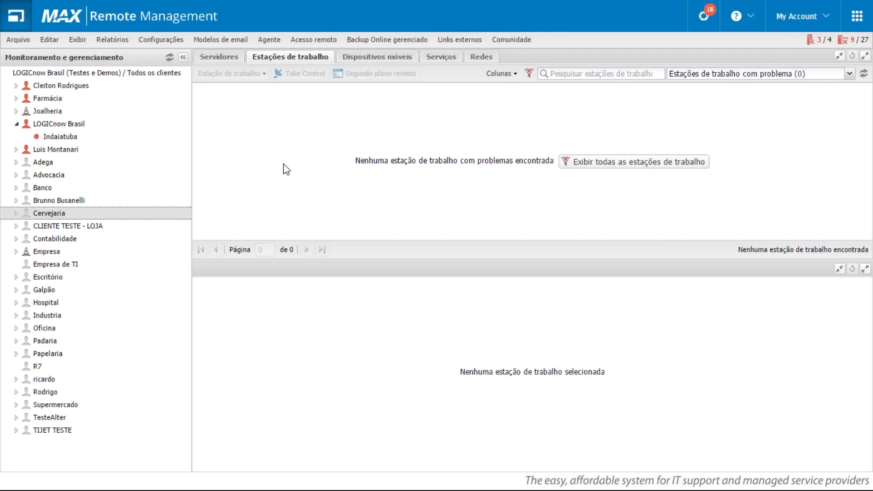
Step: Edit the Indaiatuba site and enable overdue data alerts for when the overdue data cross-check fails
left_click(54, 140)
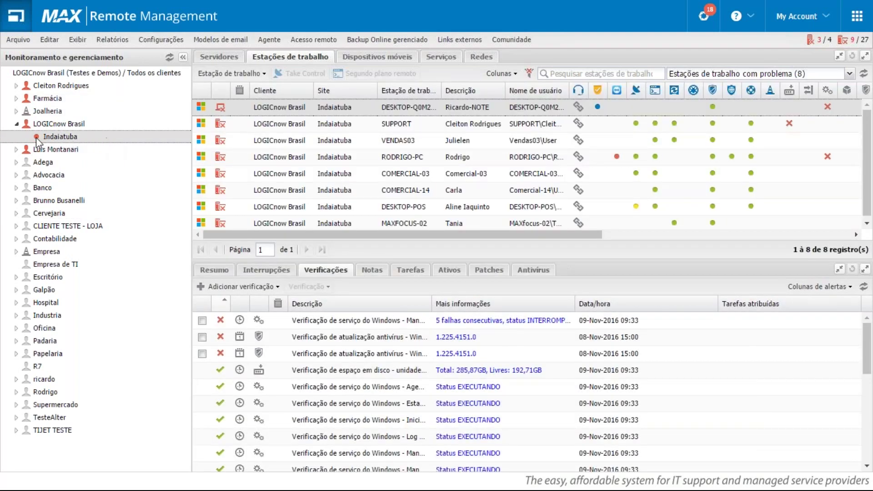
right_click(64, 137)
left_click(101, 147)
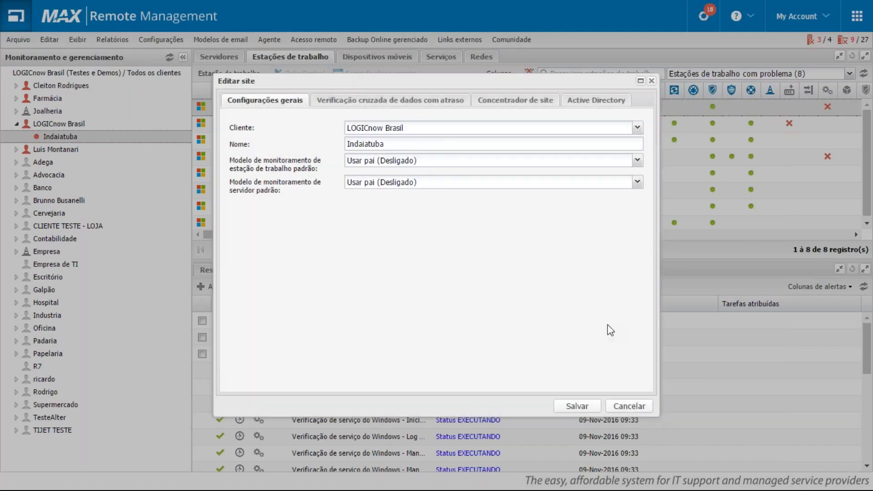
left_click(379, 100)
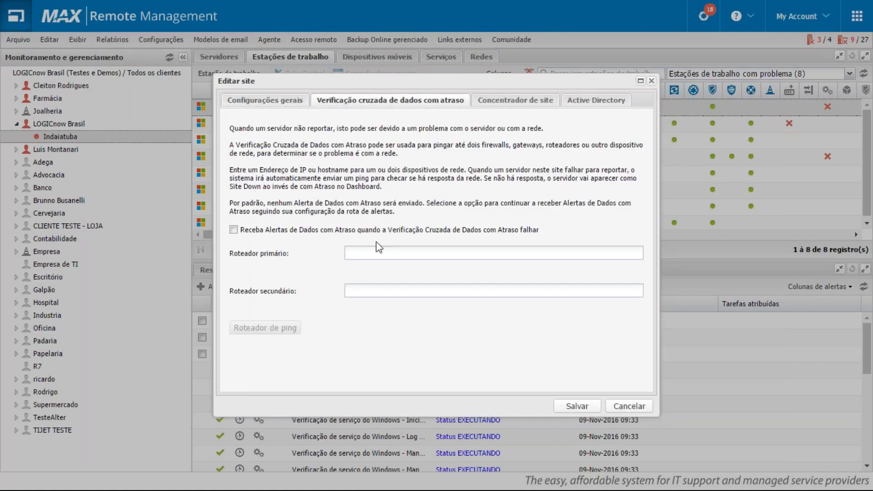
left_click(375, 252)
left_click(278, 233)
left_click(380, 250)
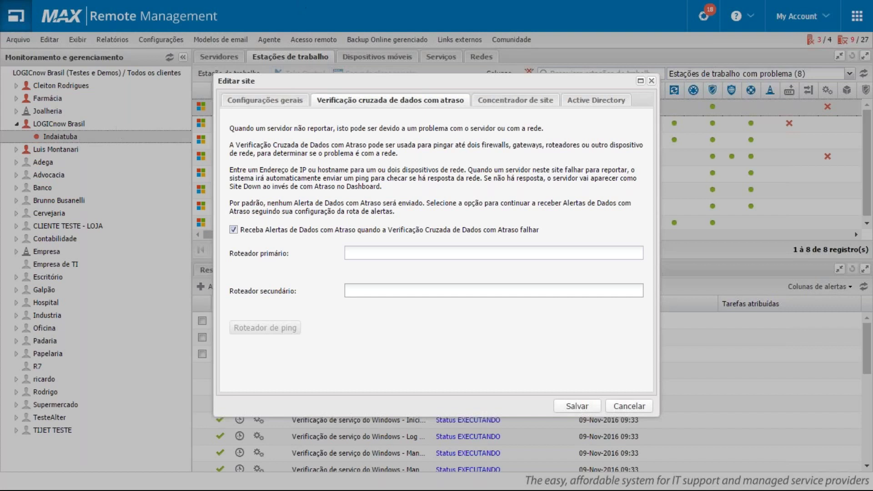
Step: Review the site's router cross-check fields, site concentrator and Active Directory settings, and close the site without saving
left_click(529, 105)
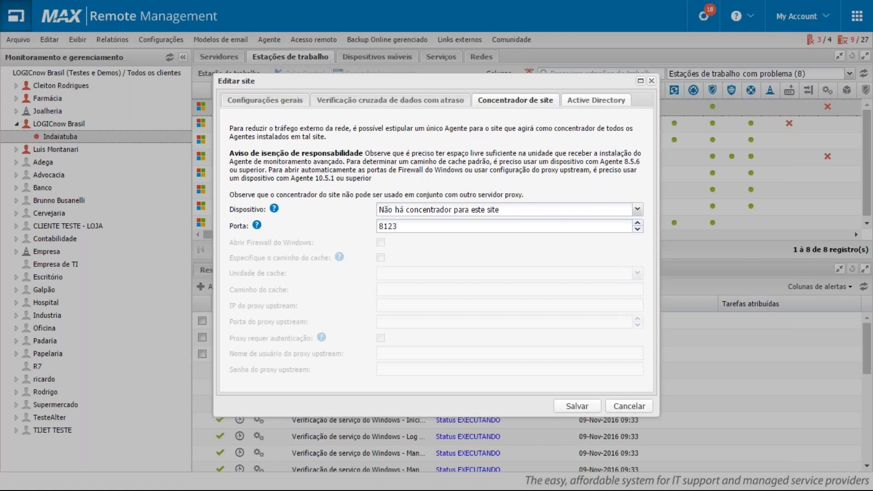
left_click(407, 102)
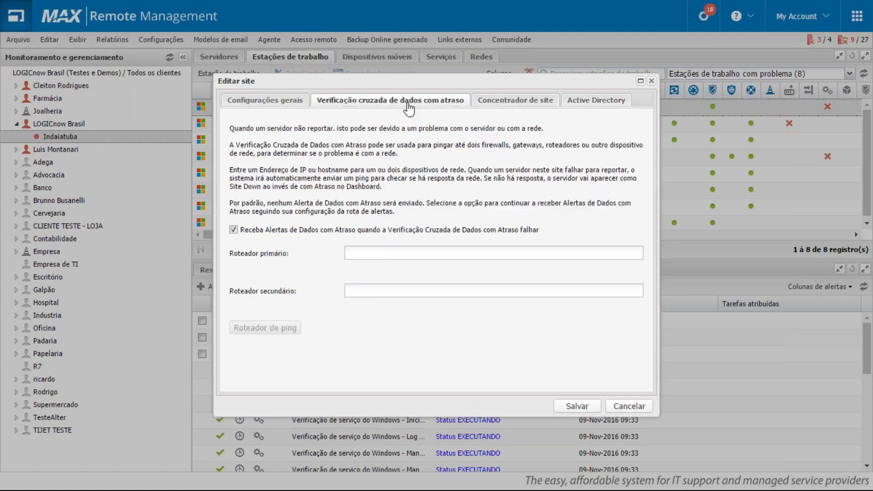
left_click(348, 253)
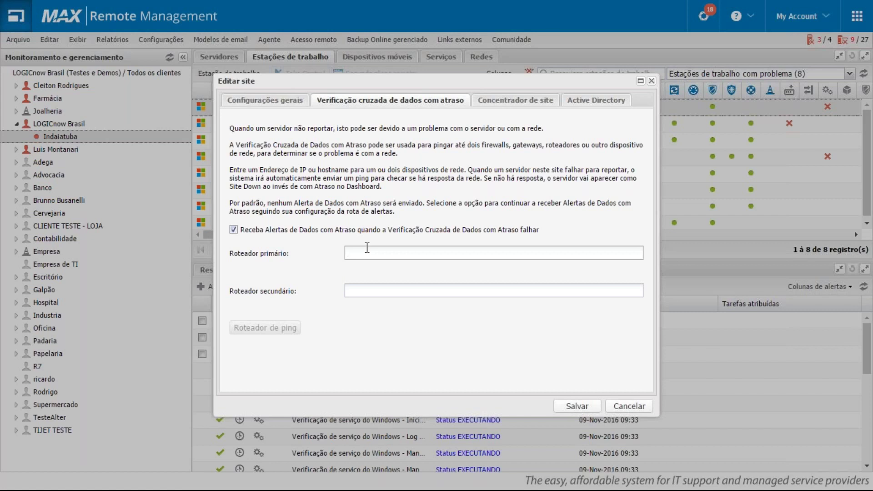
left_click(521, 108)
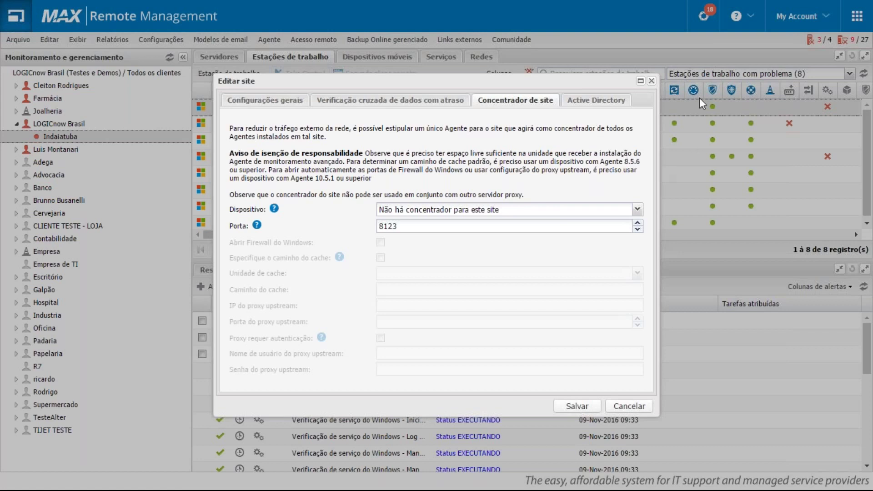
left_click(597, 106)
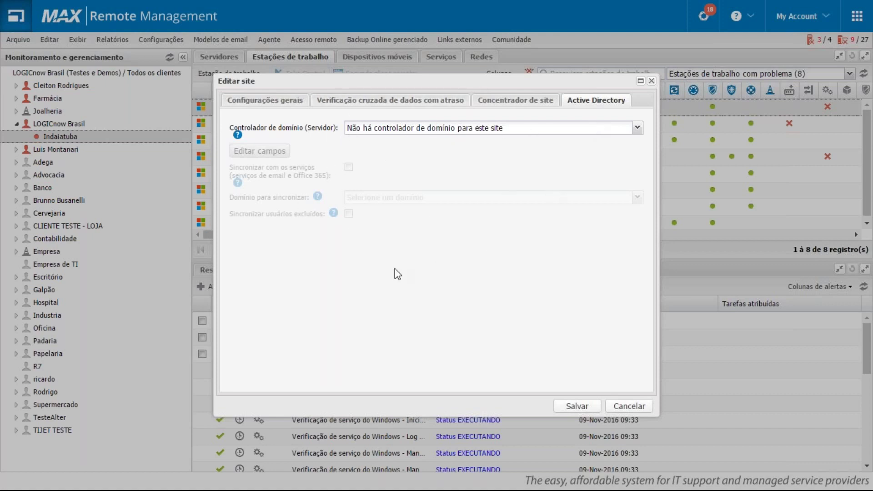
left_click(651, 81)
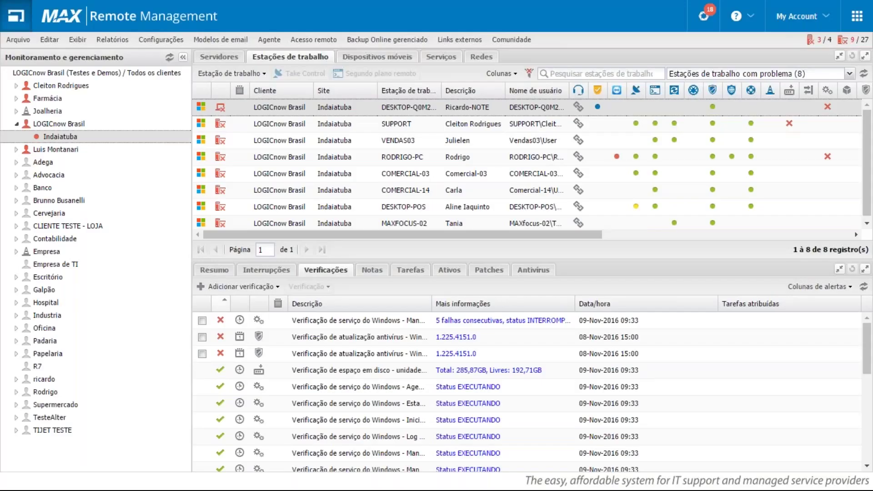
Step: Reopen the Indaiatuba site for editing, review its site concentrator settings, and cancel
left_click(113, 39)
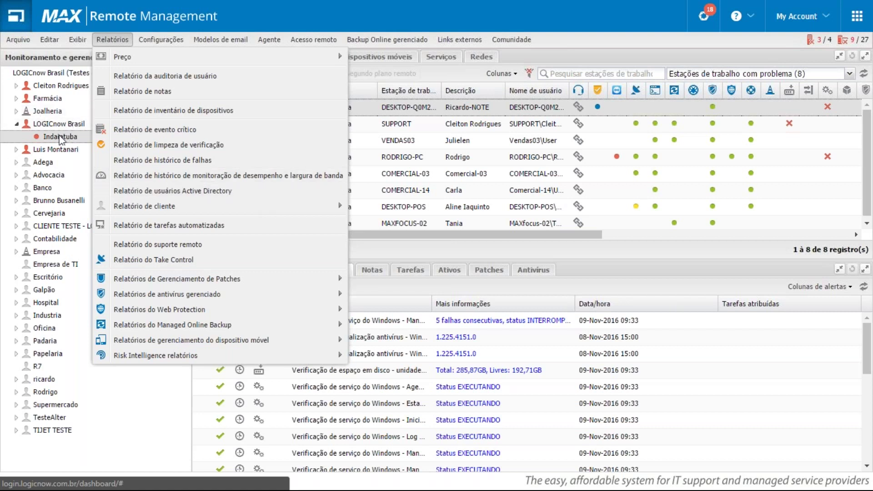
right_click(63, 137)
left_click(85, 149)
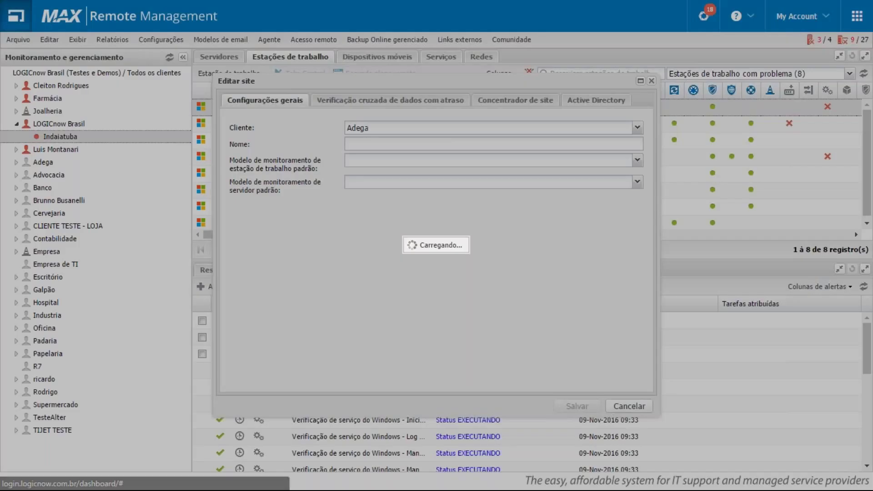
left_click(530, 105)
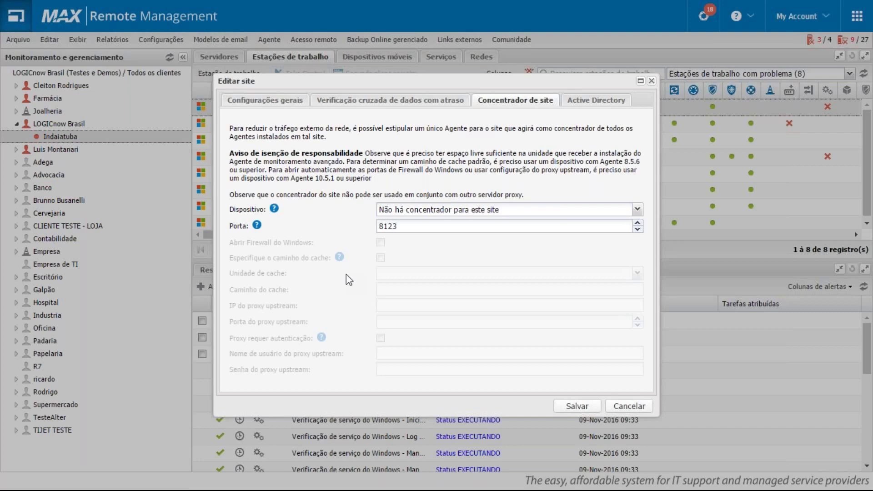
left_click(629, 406)
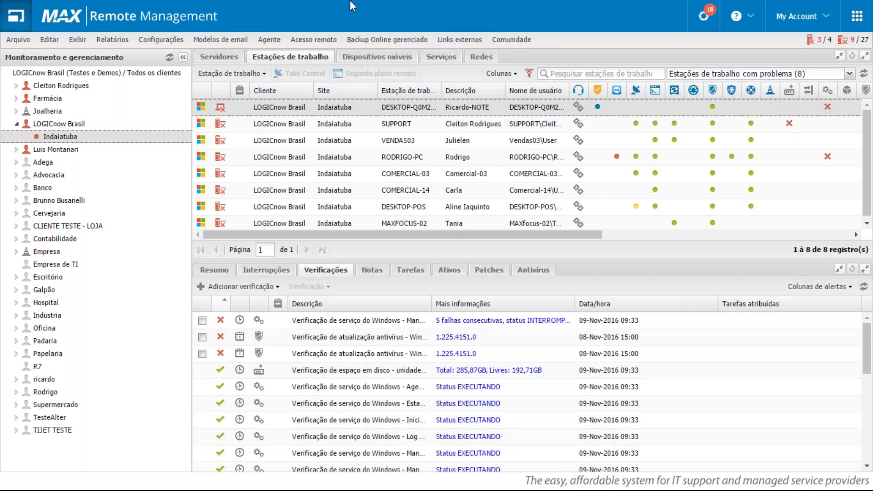
Step: Review the monitoring chart settings for alert sound, displayed problems and refresh interval, and close them without changes
left_click(80, 41)
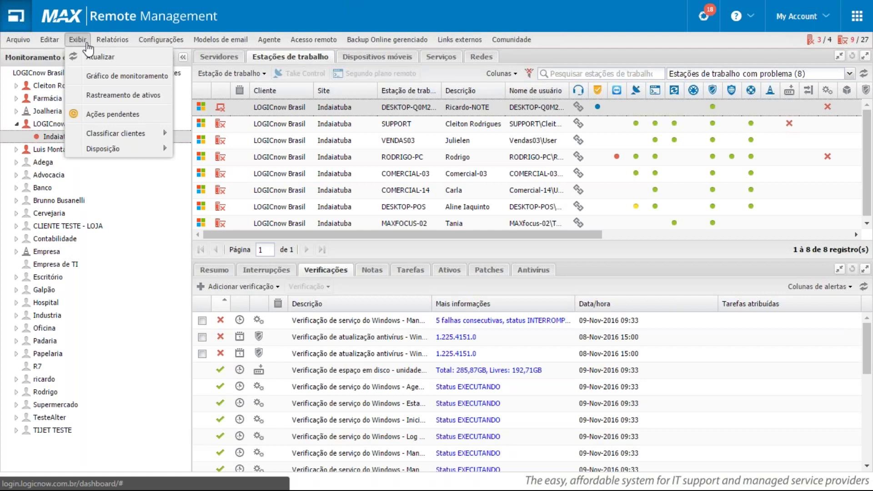
left_click(166, 40)
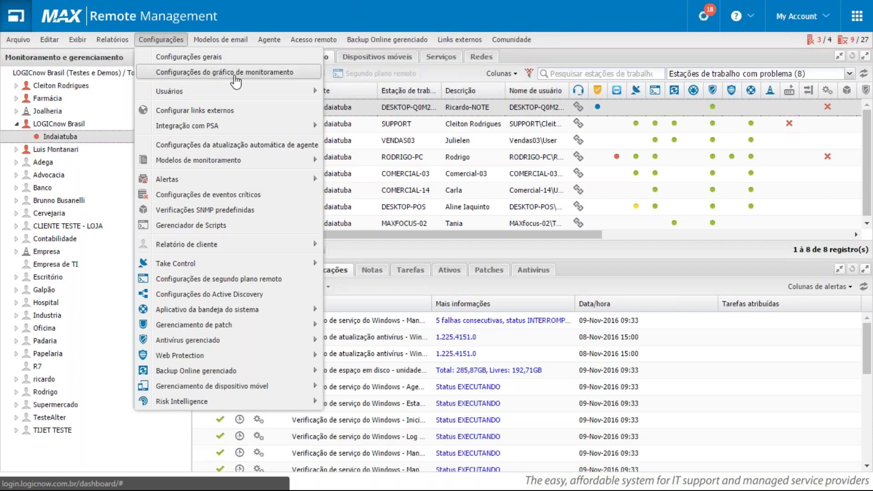
left_click(303, 79)
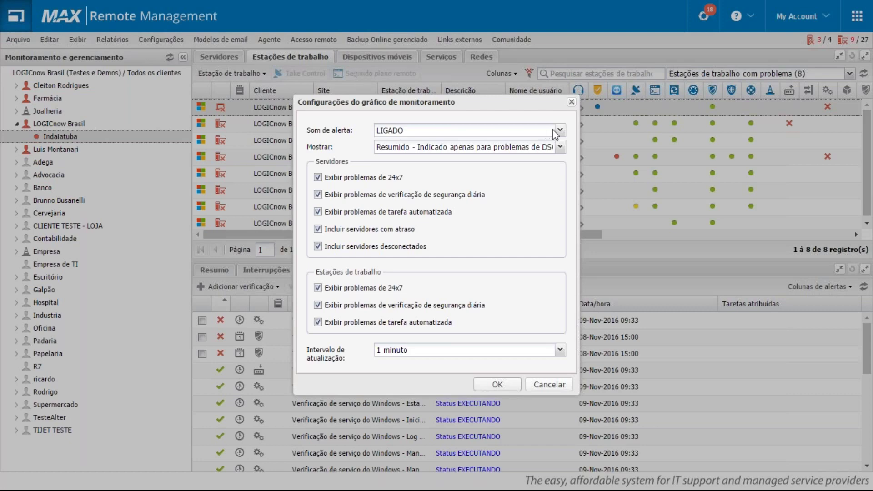
left_click(571, 103)
Step: Display the monitoring chart in full screen, examine the problem servers and workstations, and close the chart
left_click(77, 39)
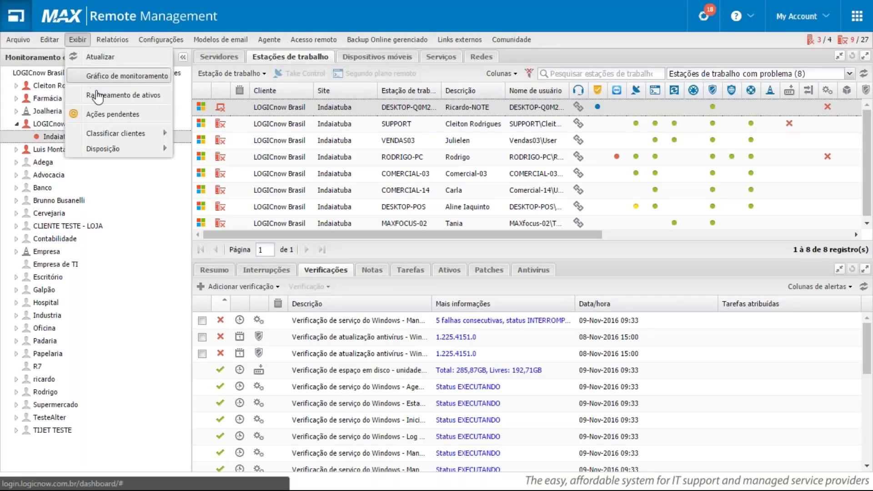
left_click(110, 76)
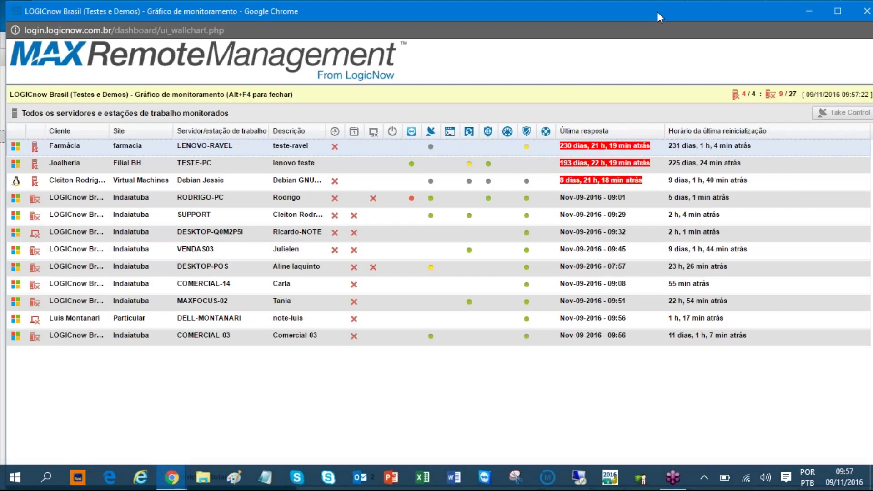
key("F11")
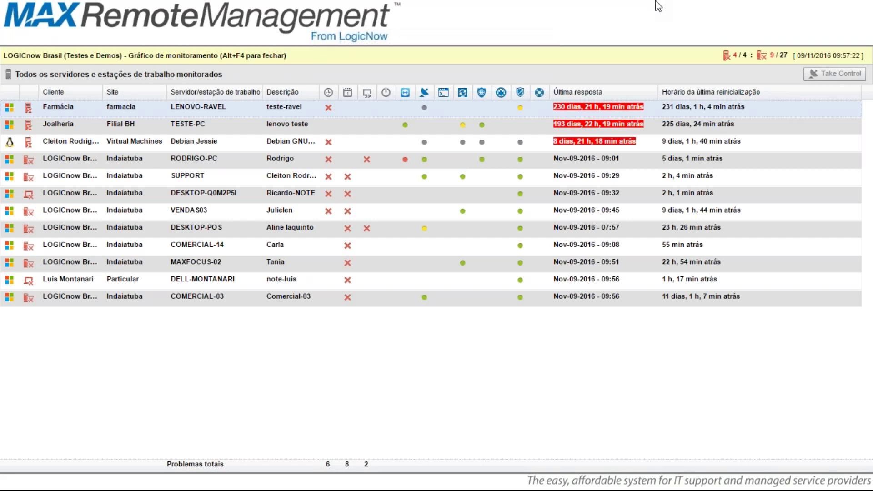
mouse_move(11, 145)
mouse_move(424, 144)
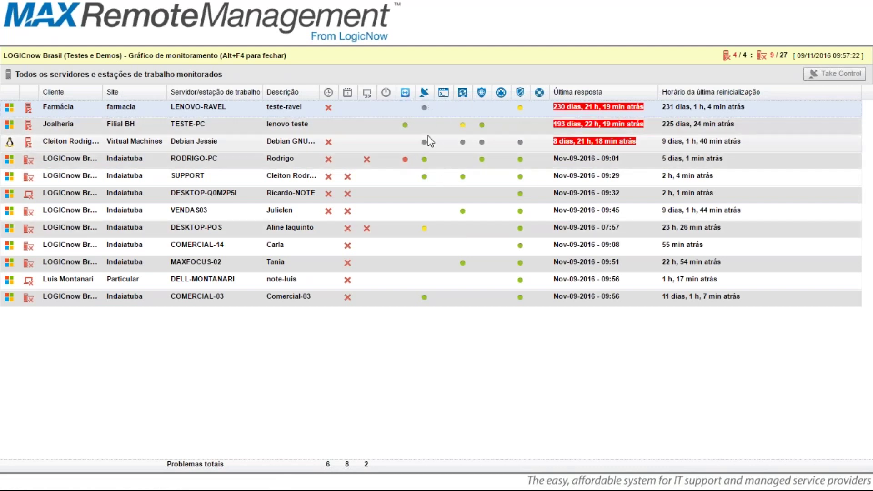
left_click(705, 148)
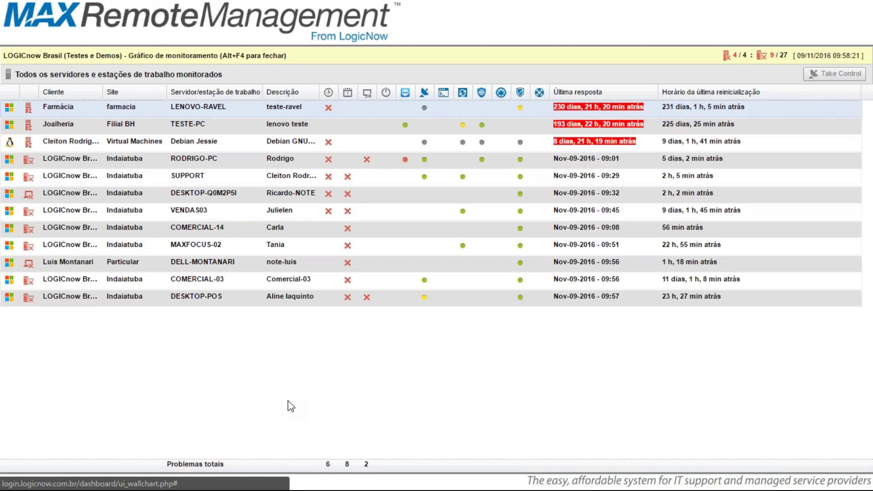
key("alt+F4")
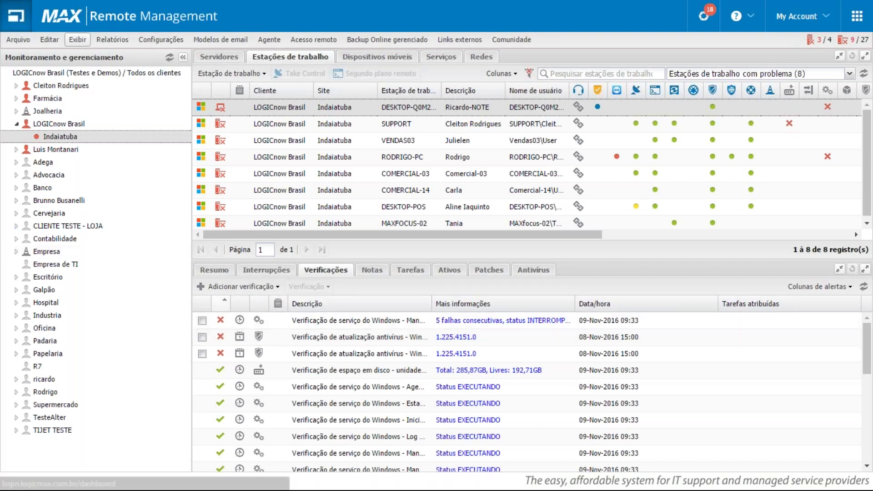
Step: Review the hardware and software asset lists of the selected notebook workstation at the Indaiatuba site
left_click(77, 41)
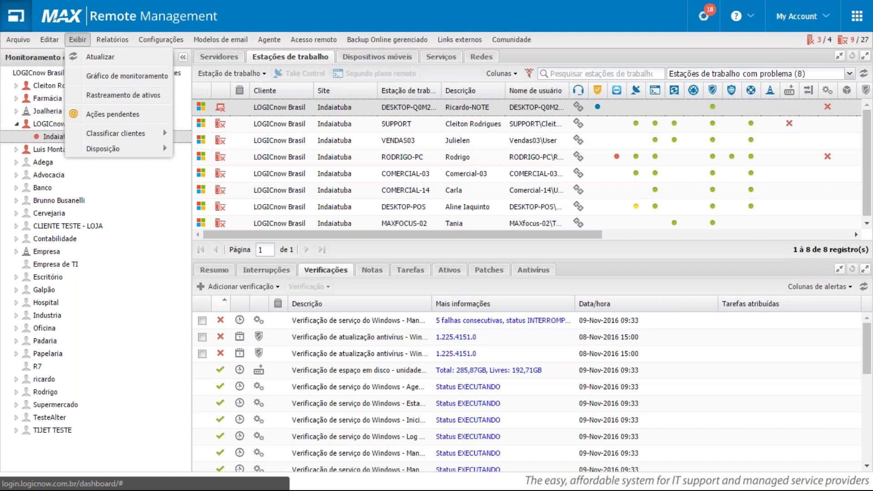
left_click(450, 271)
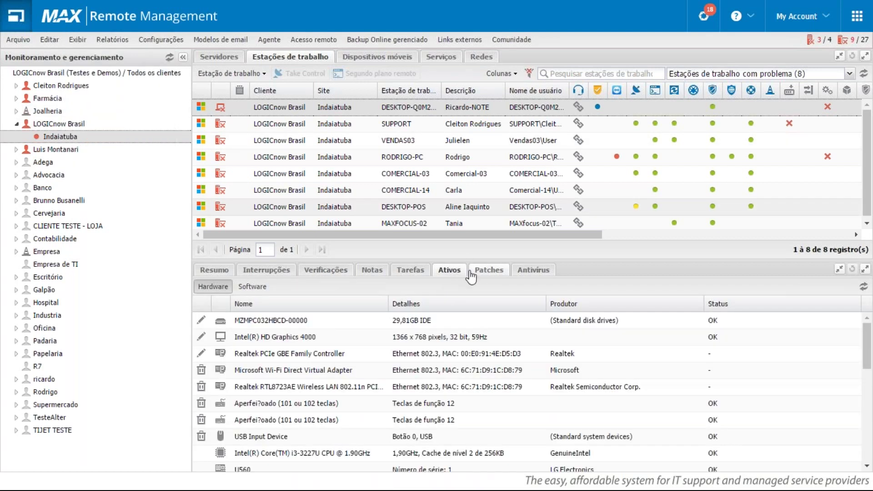
scroll(323, 361, "down", 6)
scroll(322, 373, "up", 6)
left_click(252, 286)
scroll(375, 350, "down", 5)
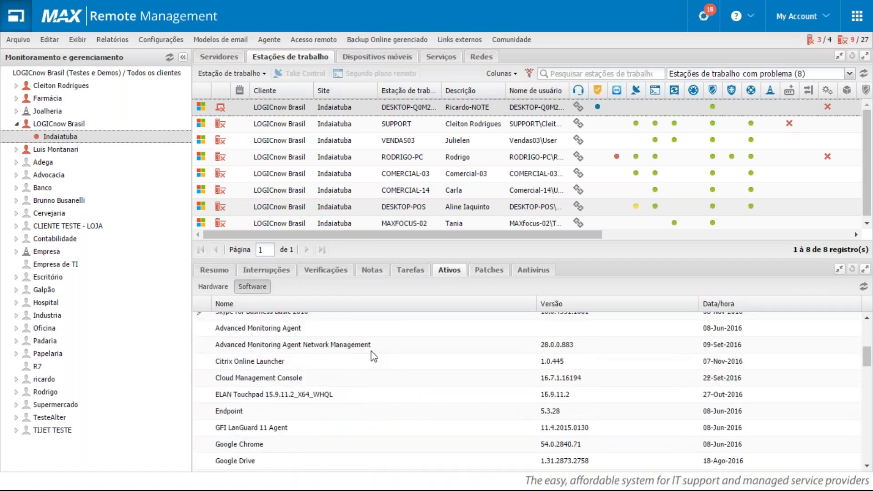
scroll(327, 323, "down", 5)
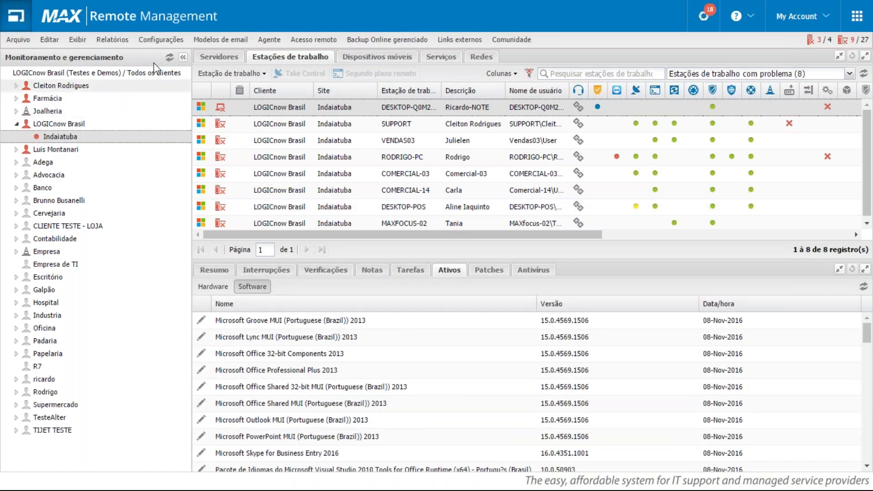
Step: Open asset tracking for the Indaiatuba site and view its workstations and its notebooks
left_click(77, 40)
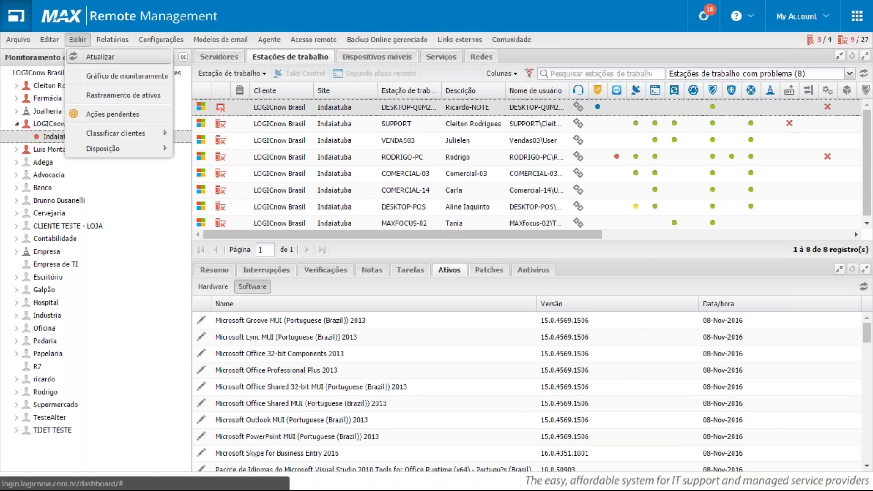
left_click(111, 97)
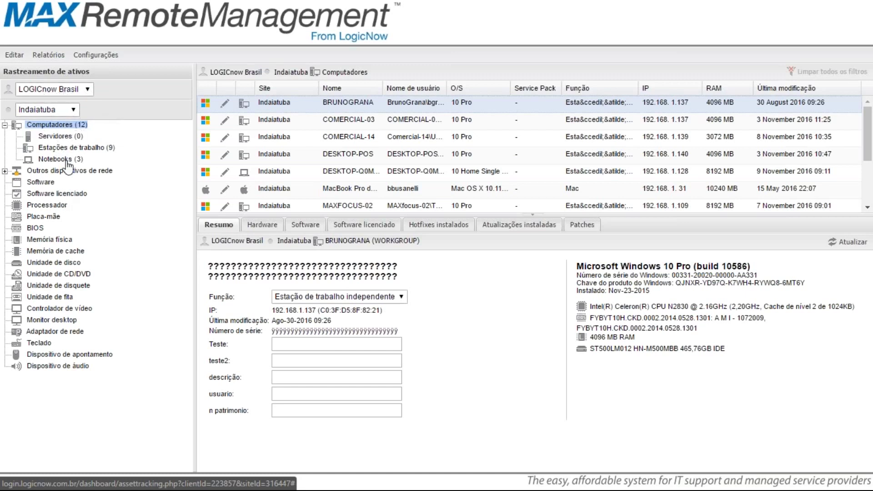
left_click(82, 149)
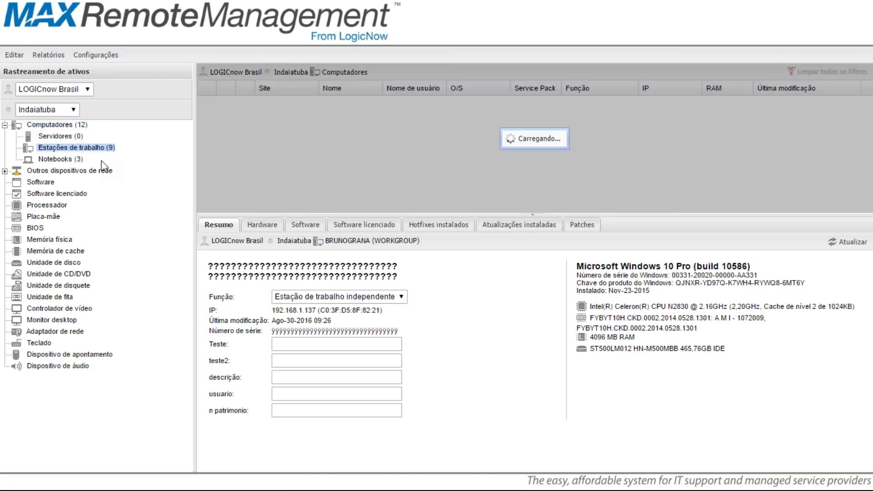
left_click(57, 160)
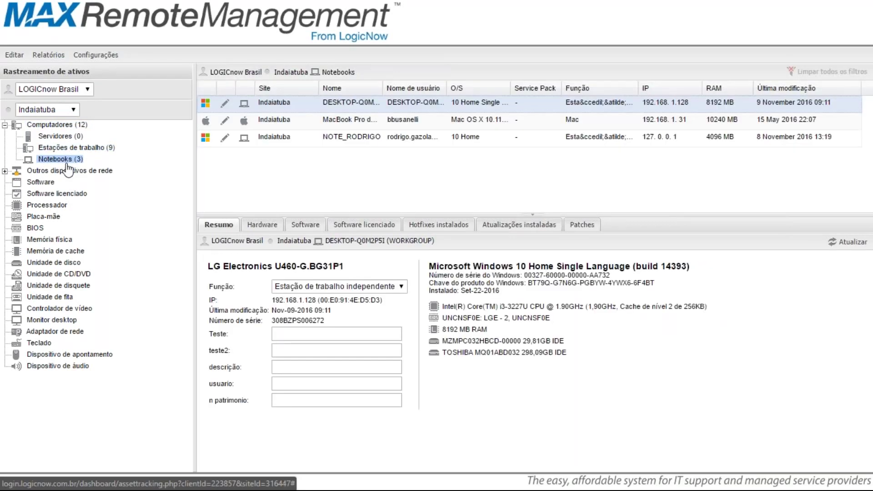
Step: Find the computers that use the Intel Celeron N2830 processor and those with the ST500LM012 HN-M500MBB disk drive
left_click(44, 205)
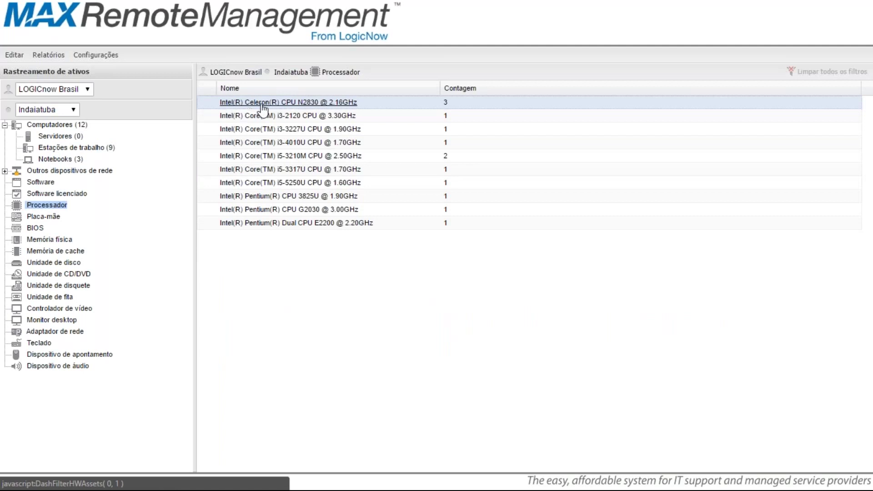
left_click(303, 103)
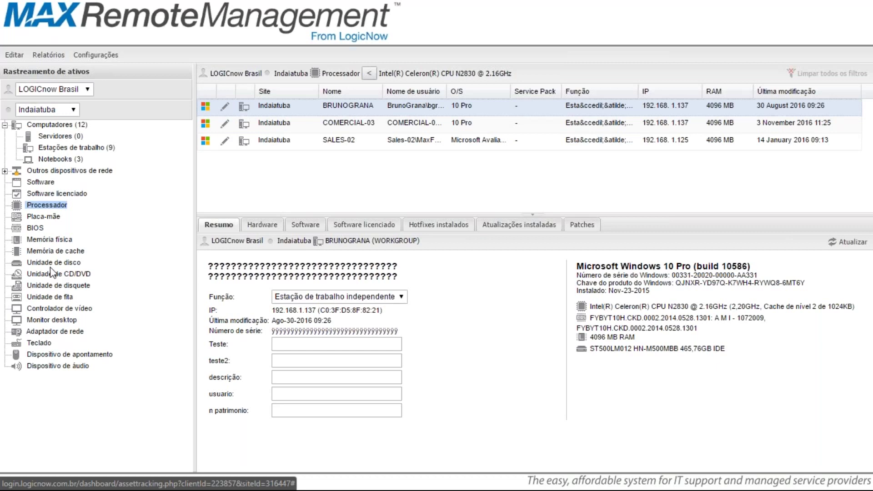
left_click(61, 263)
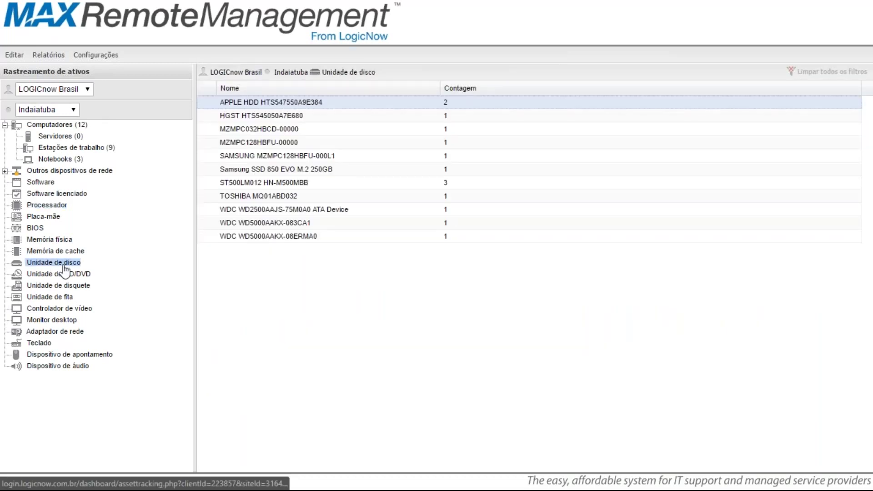
left_click(259, 186)
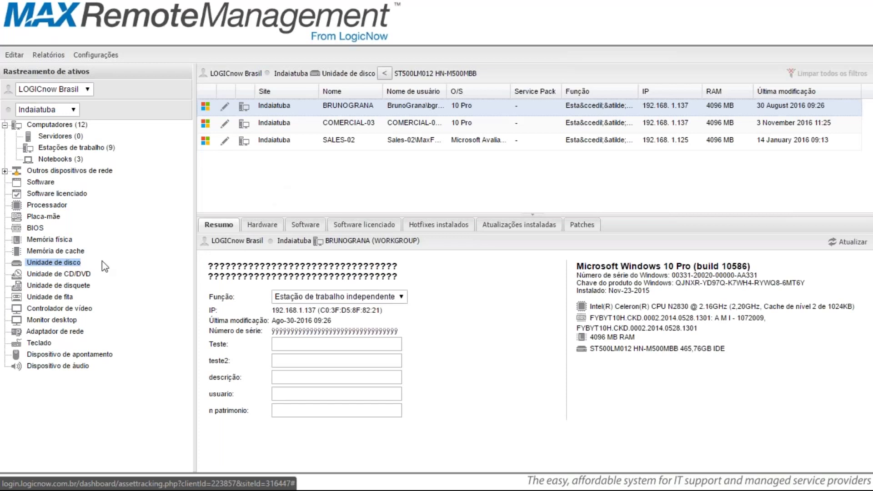
Step: View the DESKTOP-POS summary among all computers, check the available asset reports, and return to the monitoring dashboard
left_click(61, 126)
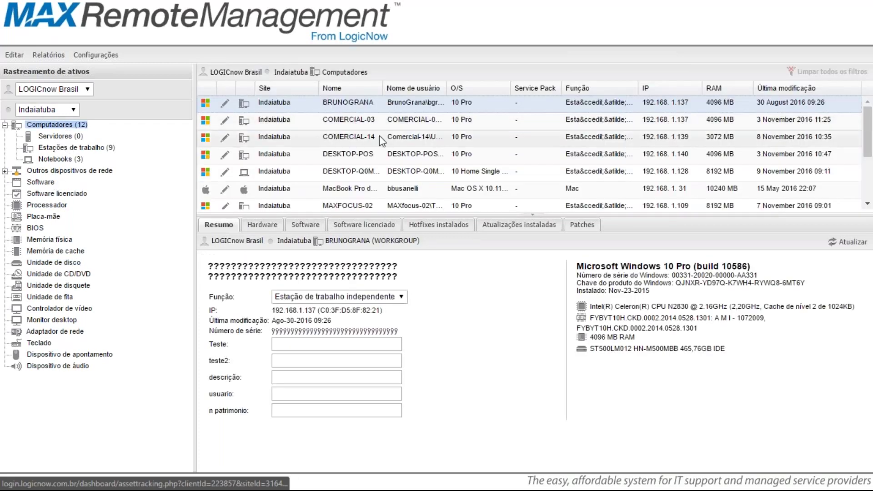
left_click(502, 157)
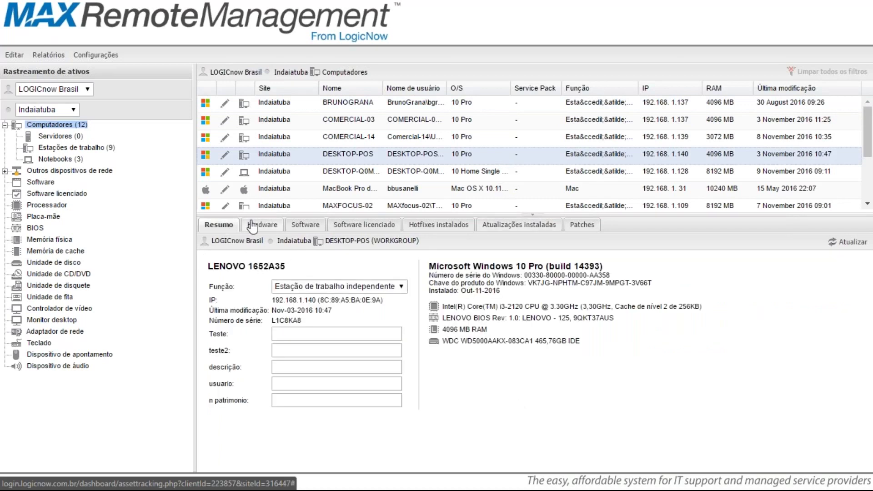
left_click(49, 55)
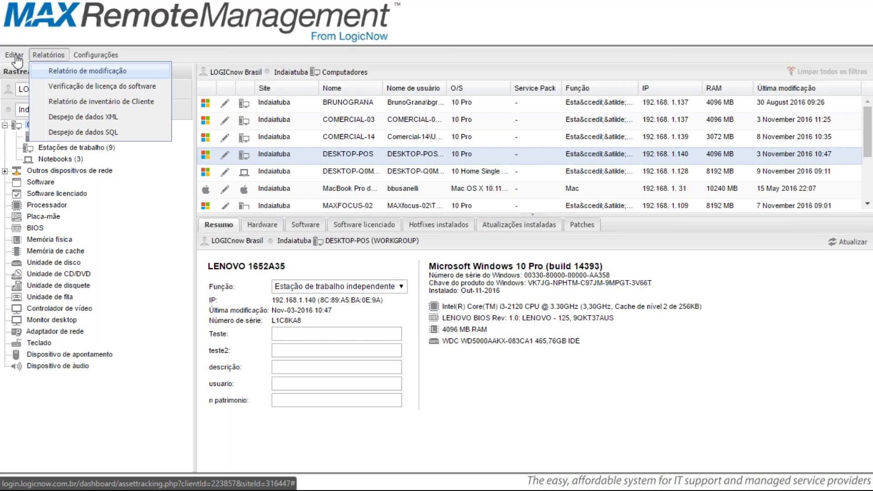
left_click(376, 55)
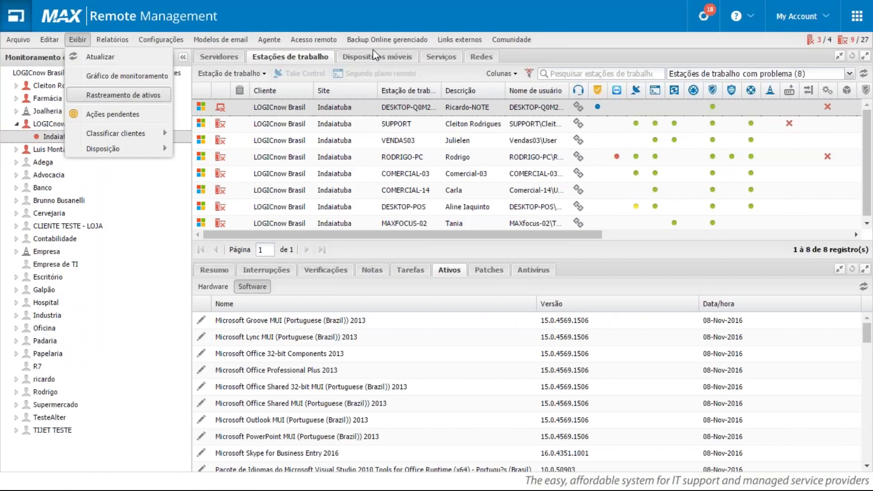
left_click(372, 49)
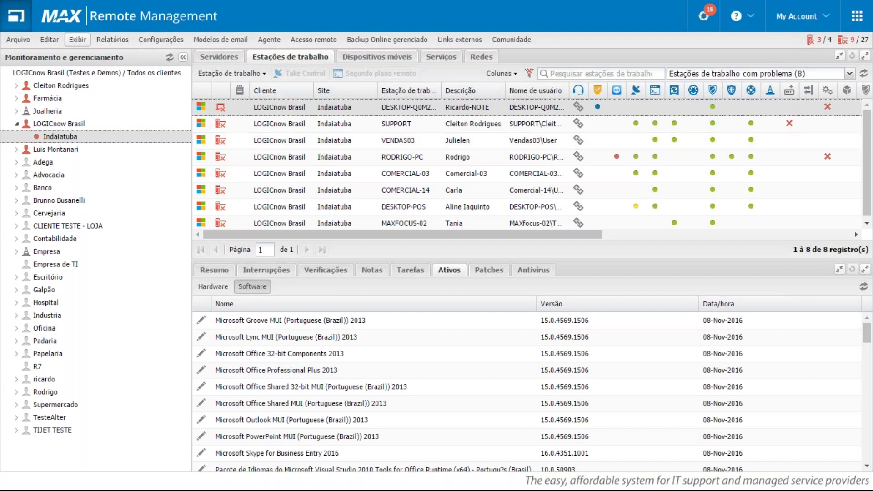
Step: Examine the available reports, including server, workstation and executive summary client reports, and the client report configuration options
left_click(112, 39)
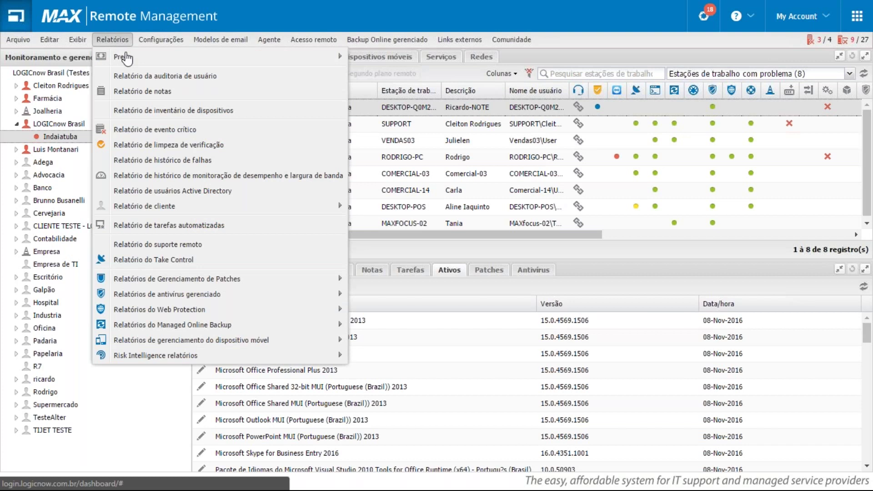
mouse_move(214, 208)
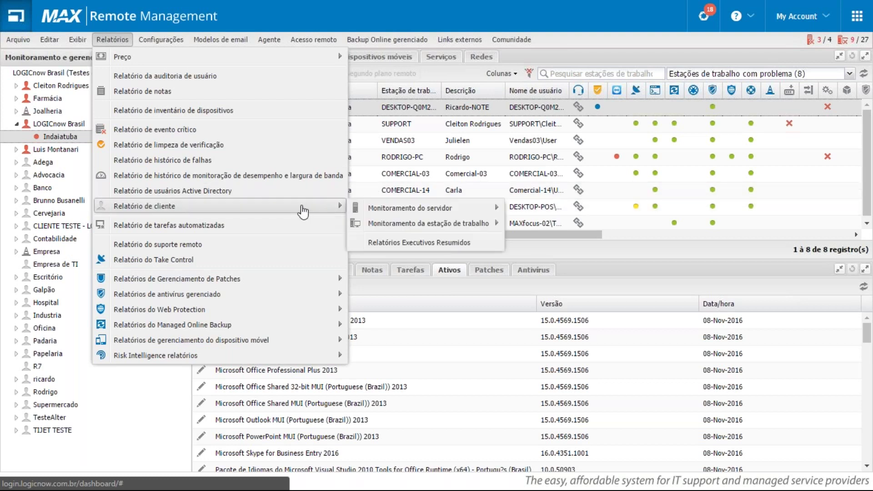
mouse_move(450, 210)
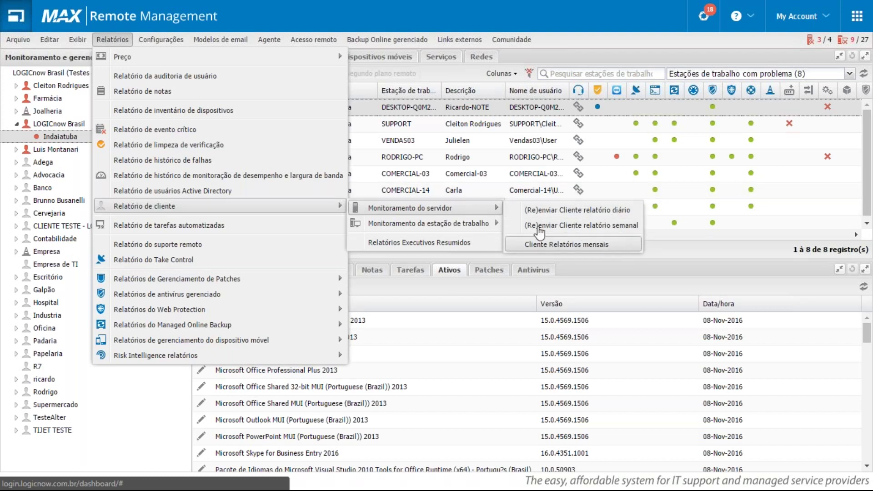
mouse_move(481, 224)
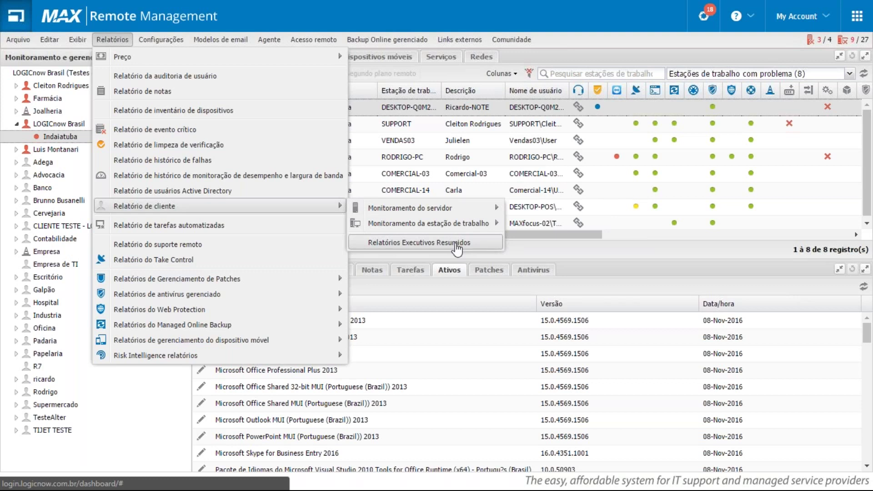
left_click(161, 40)
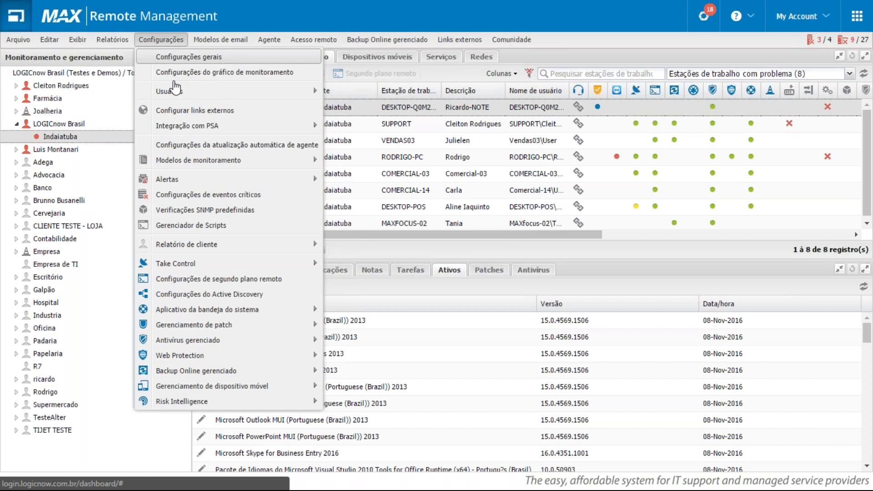
mouse_move(204, 247)
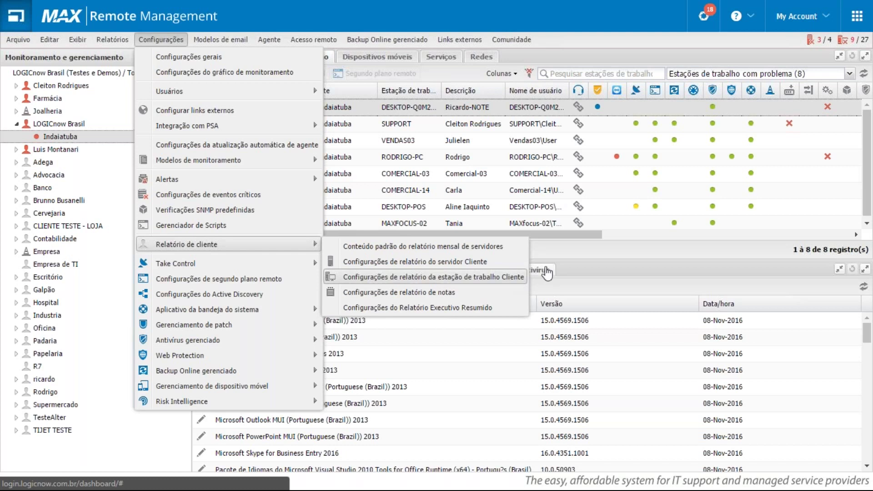
Step: Review the monthly client server report email template for problems found, including its sender field, and cancel without changes
mouse_move(223, 41)
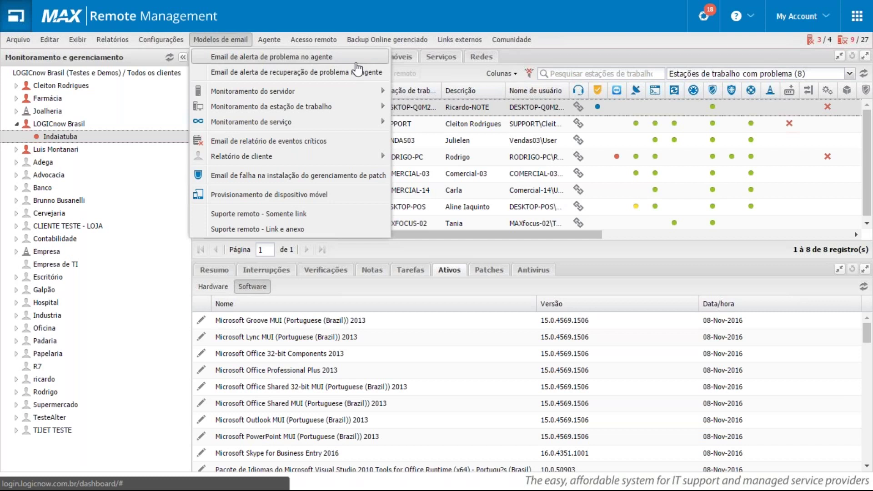
mouse_move(331, 156)
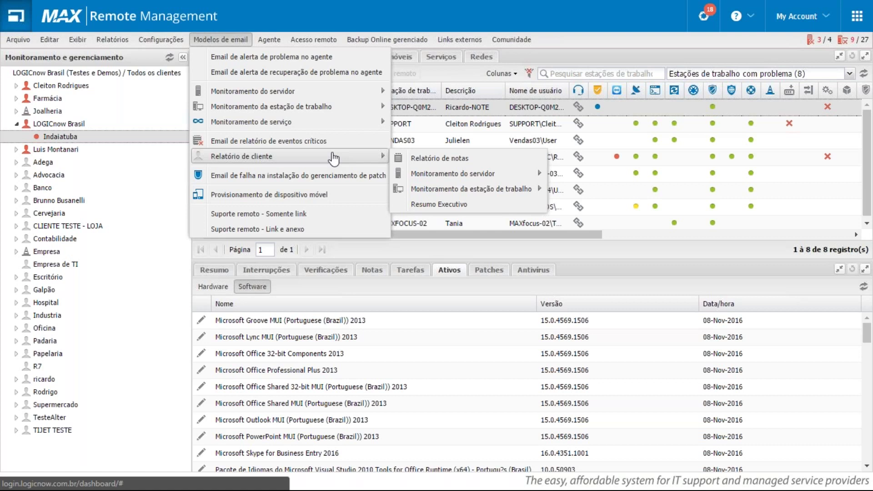
mouse_move(455, 173)
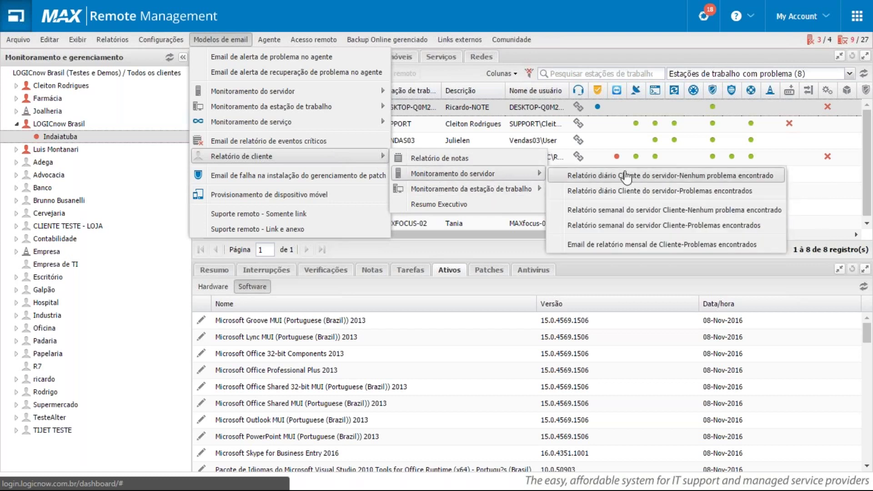
left_click(712, 246)
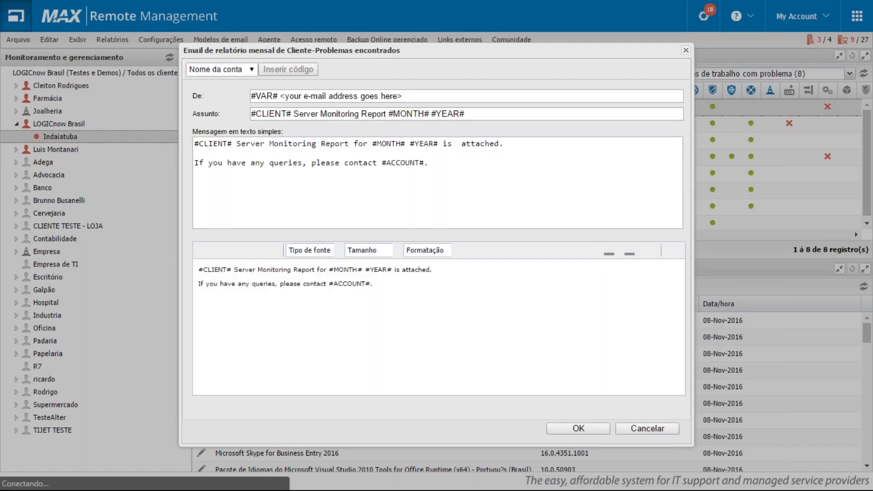
left_click_drag(473, 52, 480, 61)
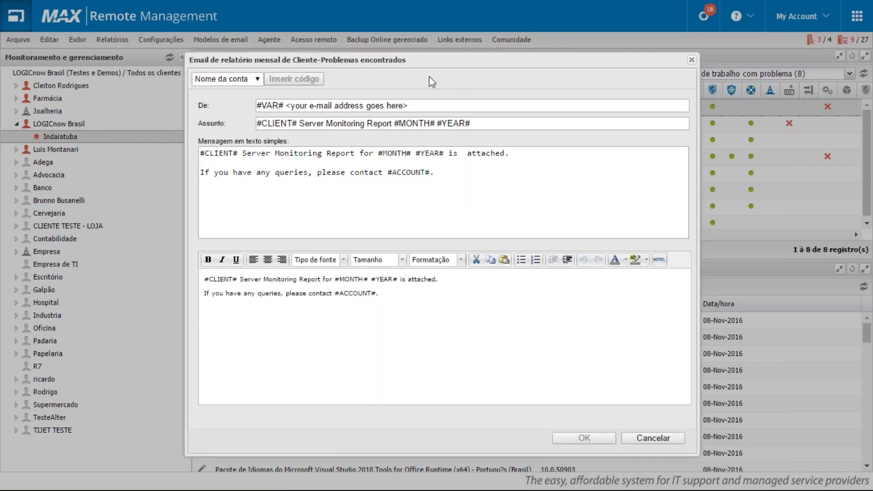
left_click_drag(259, 105, 428, 107)
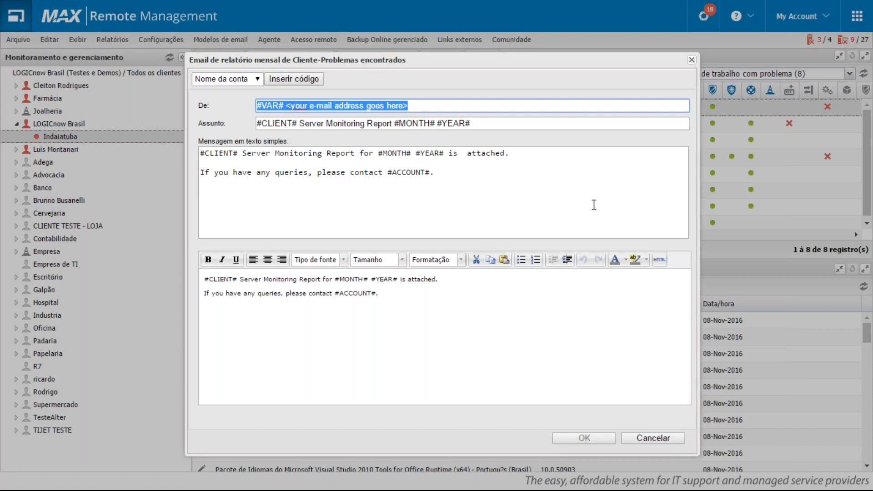
left_click(671, 438)
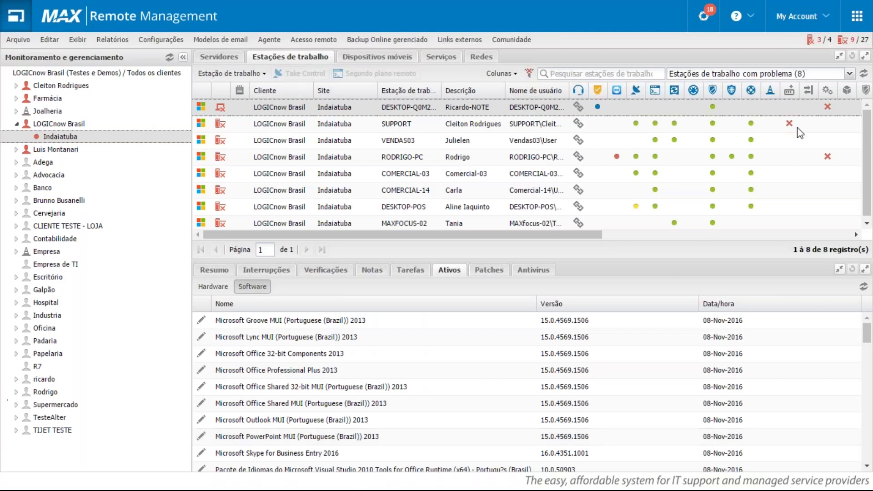
Step: Review the ServiceDesk ticket creation settings for servers and workstations under PSA integration, and close them without saving
left_click(213, 44)
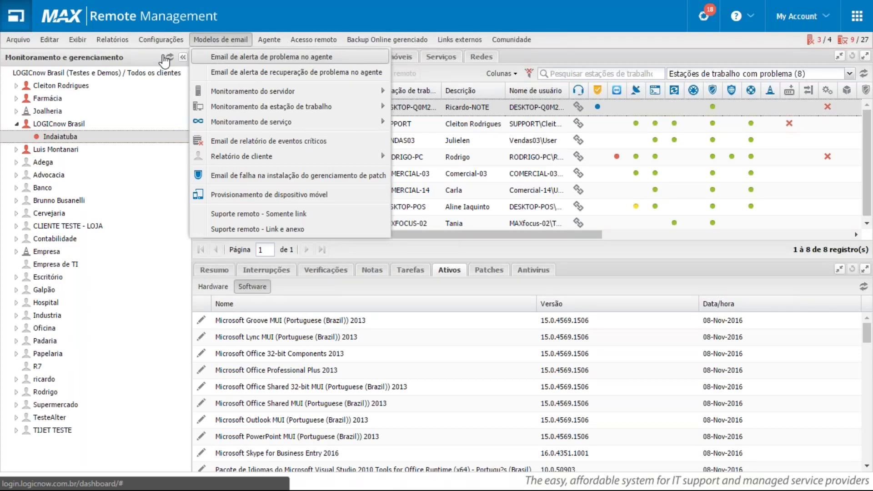
left_click(161, 40)
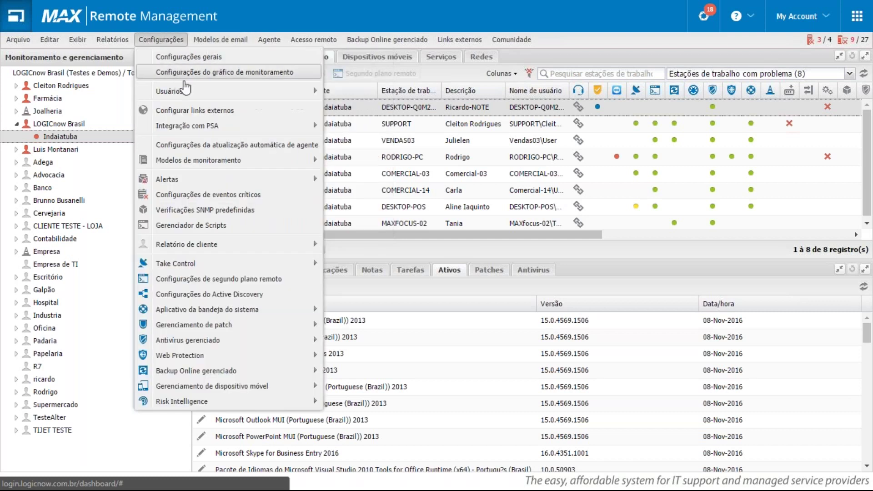
mouse_move(207, 131)
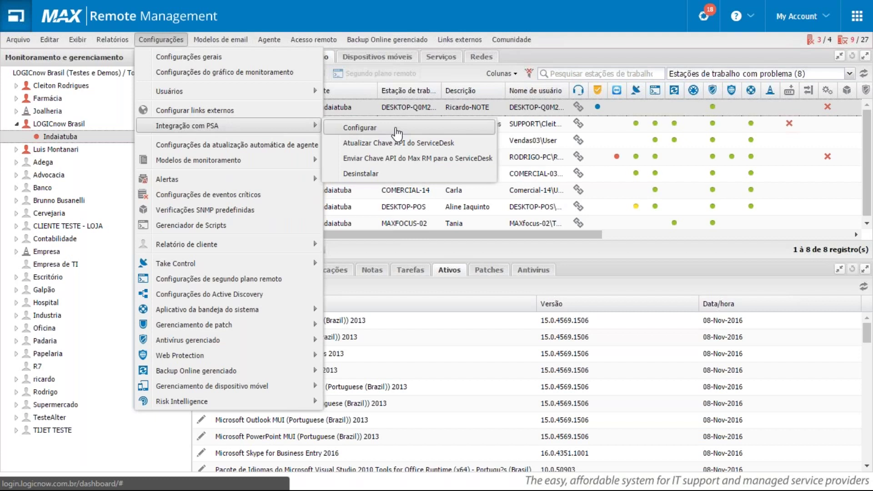
left_click(397, 131)
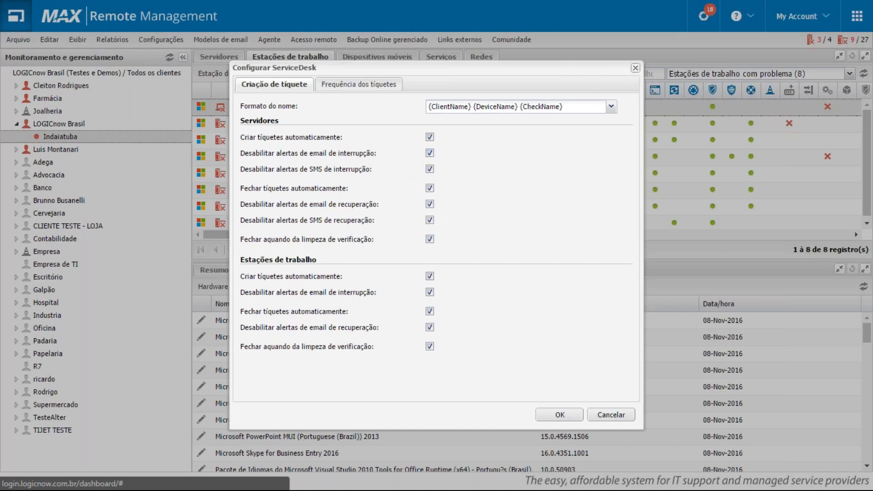
left_click(636, 69)
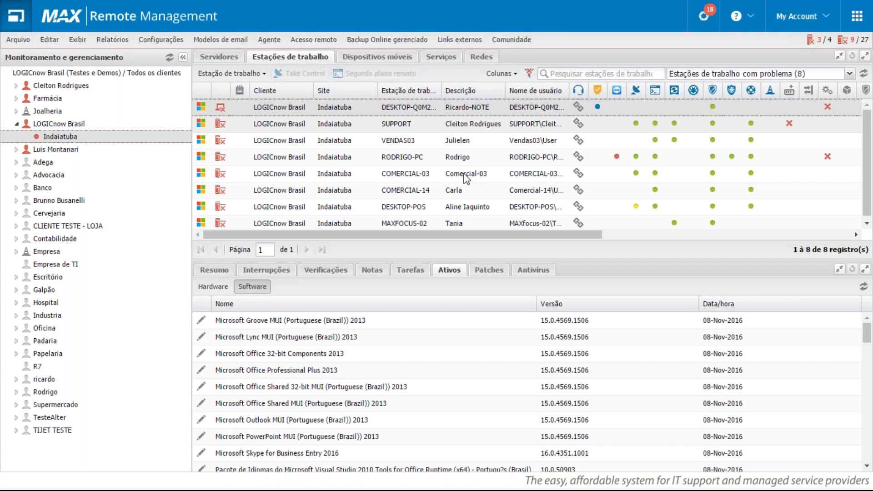
Step: Review the selected workstation's checks and the form for adding a 24x7 file size check, and cancel without adding it
left_click(324, 271)
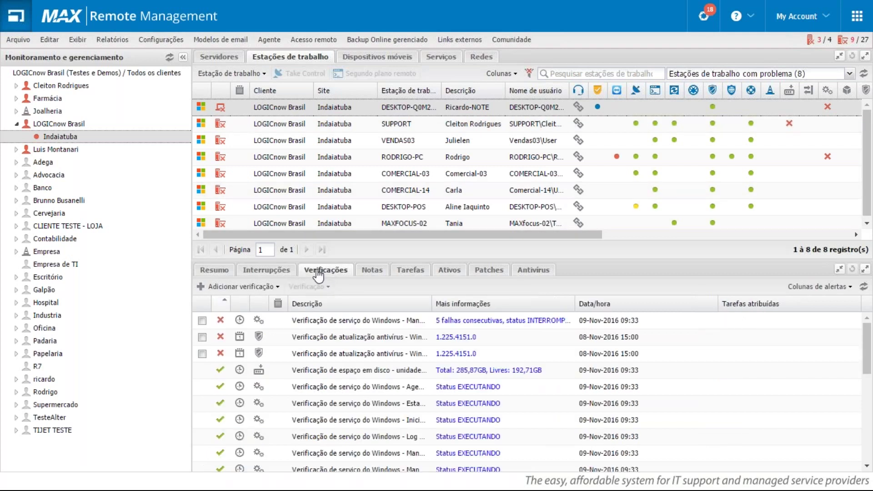
left_click(214, 289)
mouse_move(297, 310)
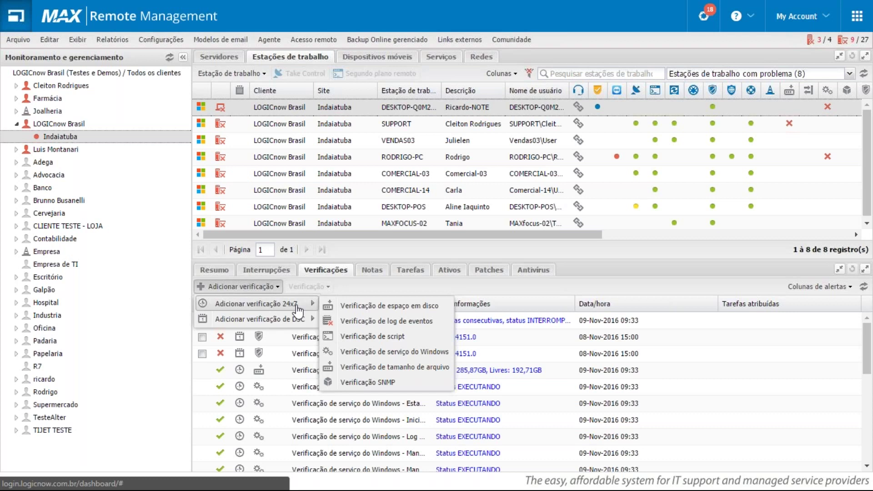
left_click(375, 368)
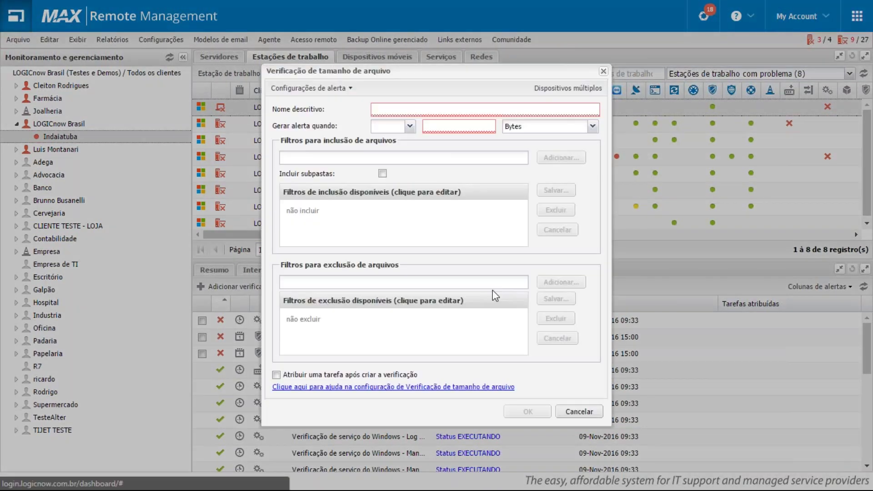
left_click(330, 157)
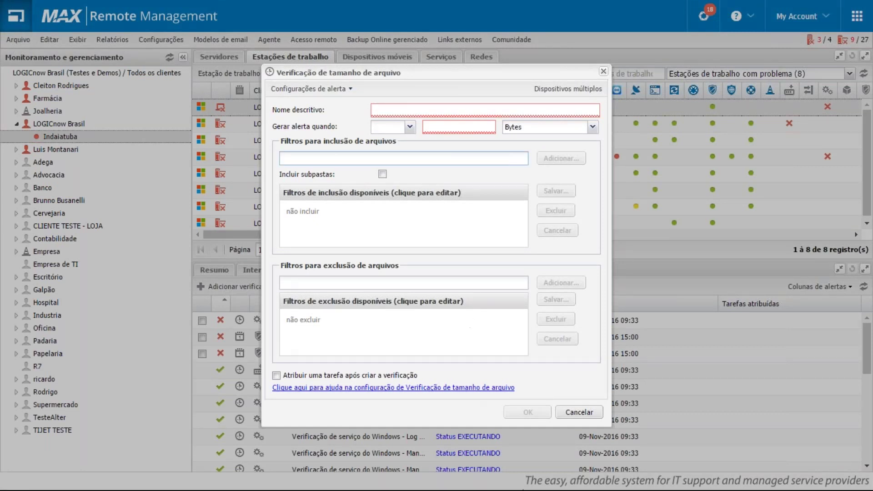
left_click(579, 412)
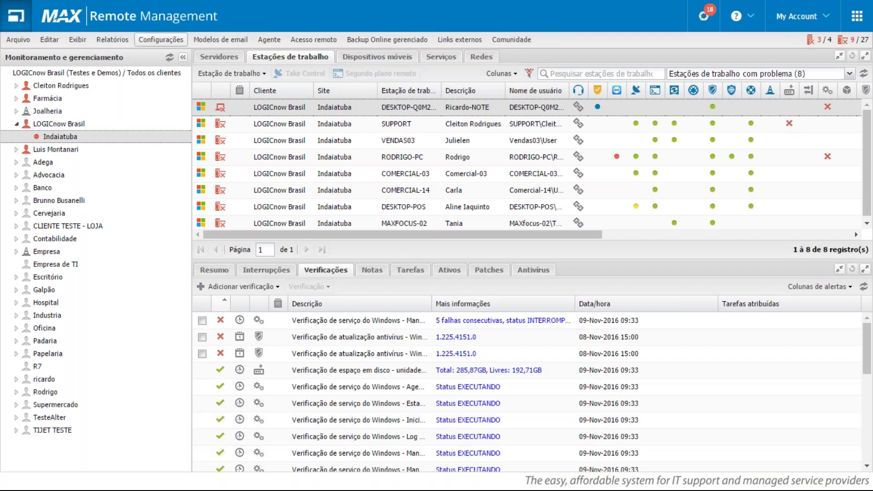
Step: Look through the available email templates, select the failing Windows service check, and examine the alert configuration and alert policy options
left_click(221, 40)
mouse_move(249, 109)
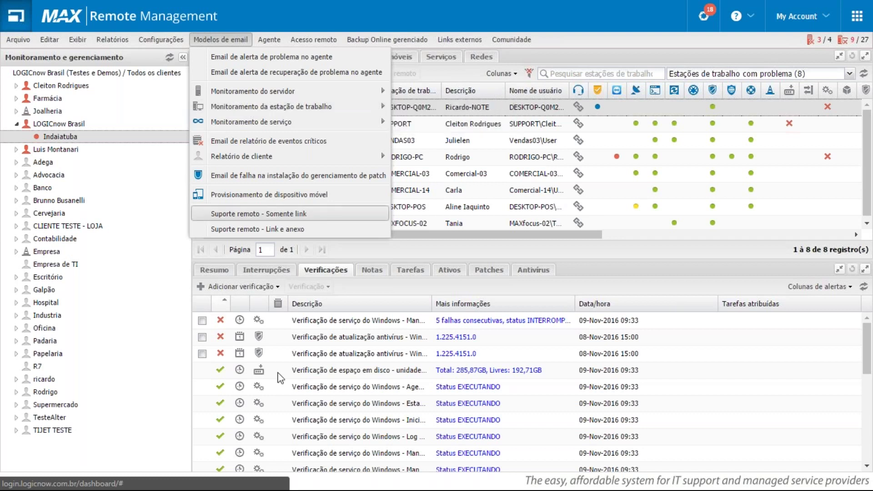
left_click(338, 324)
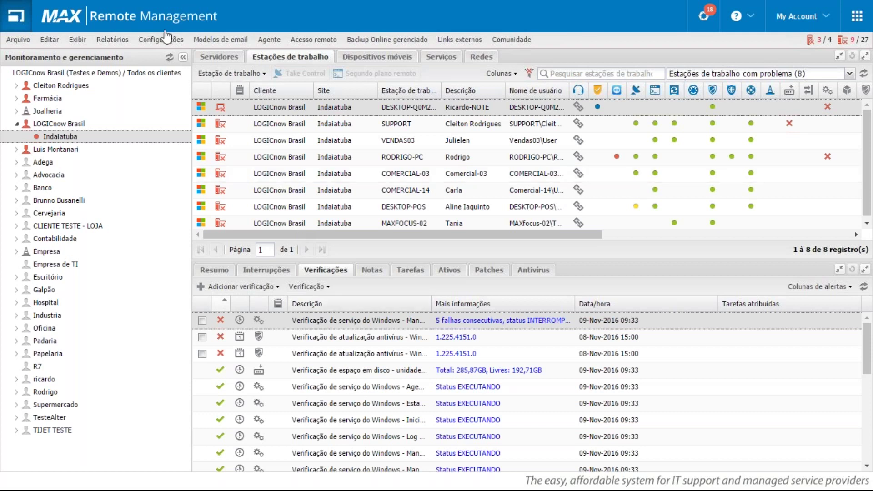
left_click(152, 40)
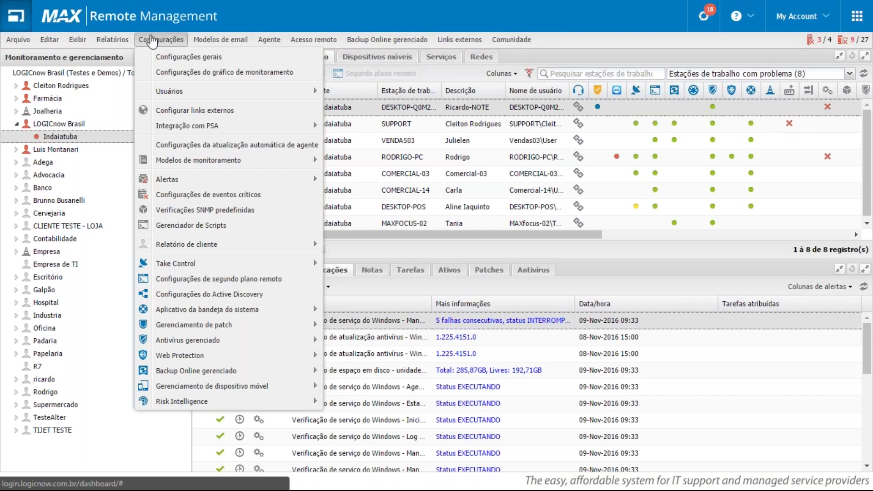
mouse_move(169, 183)
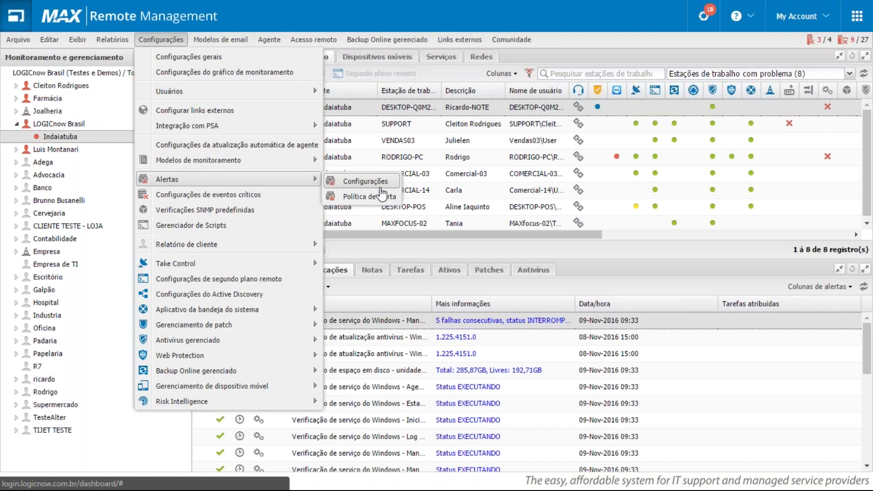
Step: Review the general settings of the Indaiatuba site, including its default monitoring templates, and cancel without changes
left_click(88, 138)
right_click(75, 137)
left_click(105, 146)
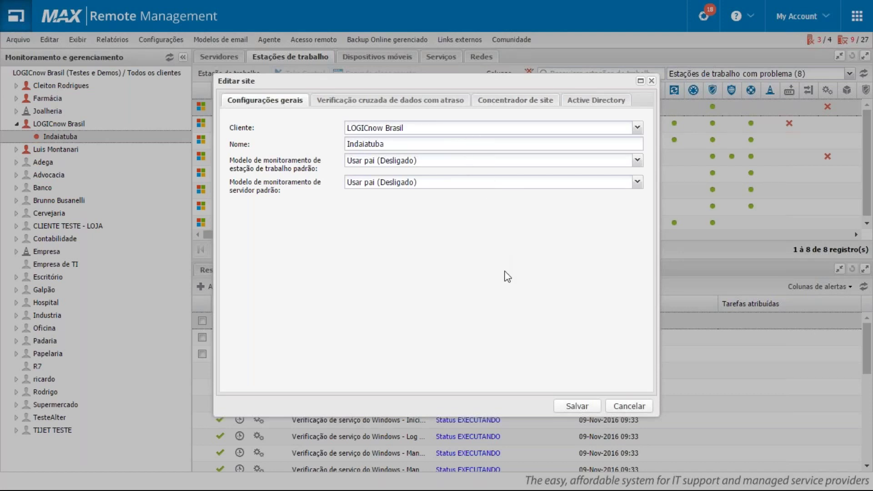
left_click(630, 406)
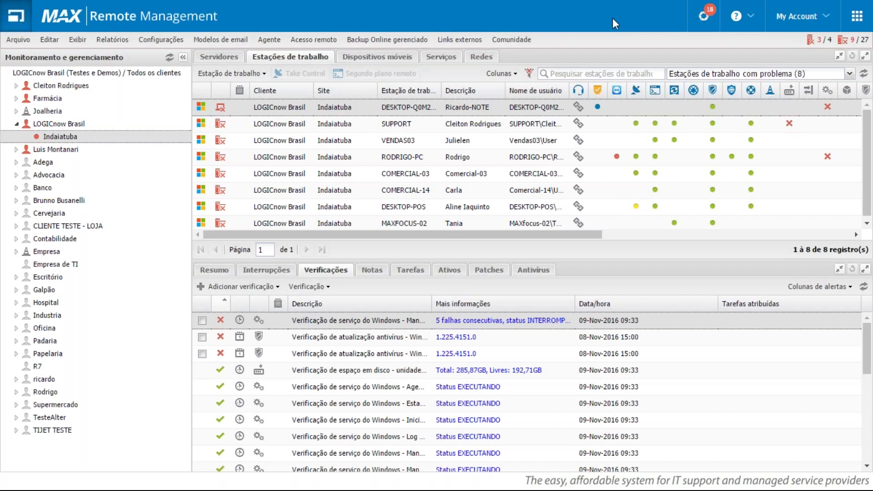
Step: View the workstation's pending patches and the actions available for a Microsoft Office update, without applying any
left_click(489, 269)
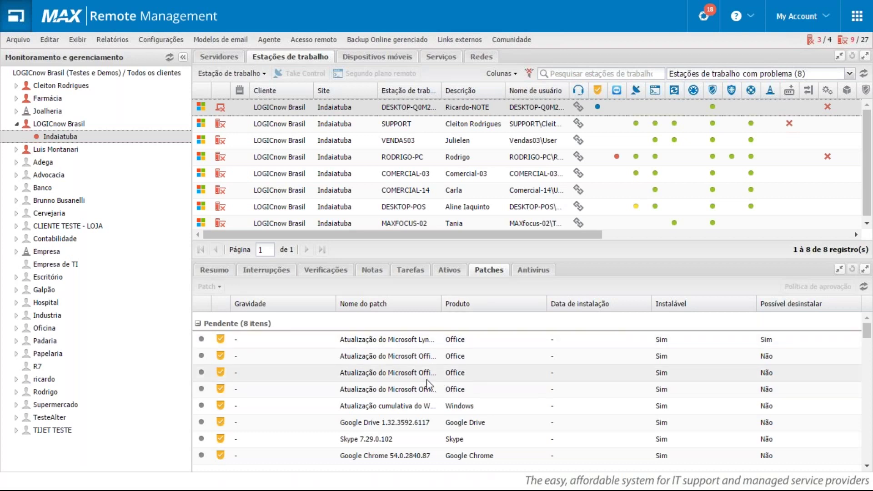
left_click(392, 377)
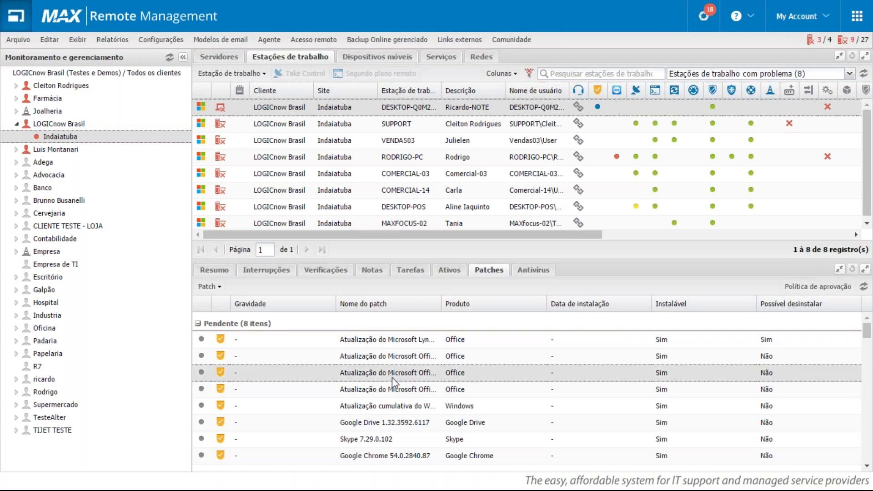
right_click(274, 369)
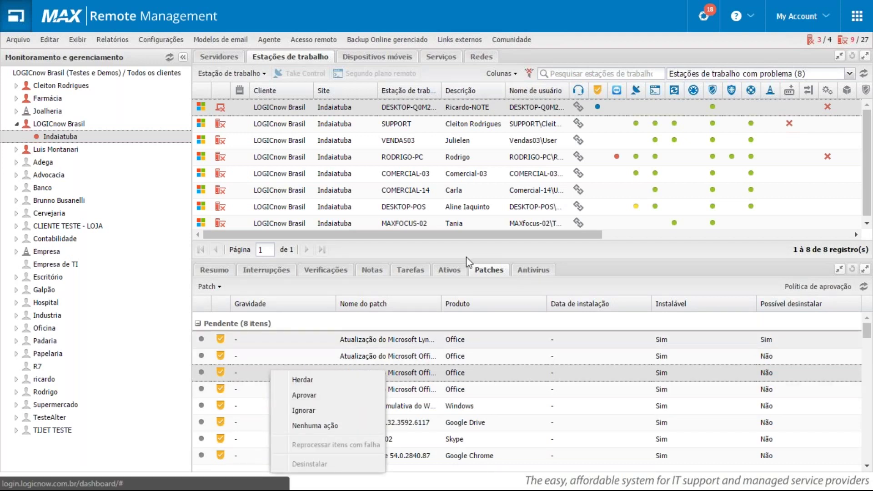
left_click(634, 272)
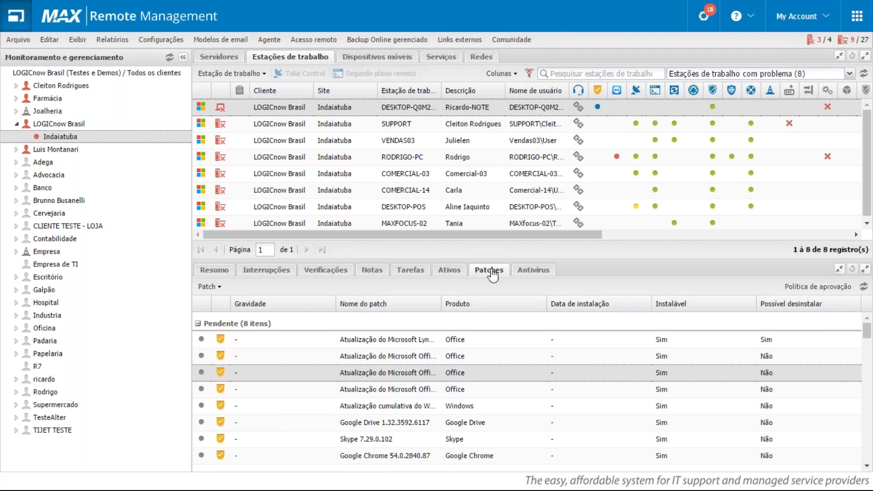
Step: Open the patch management approval policy and maximize its window
left_click(158, 41)
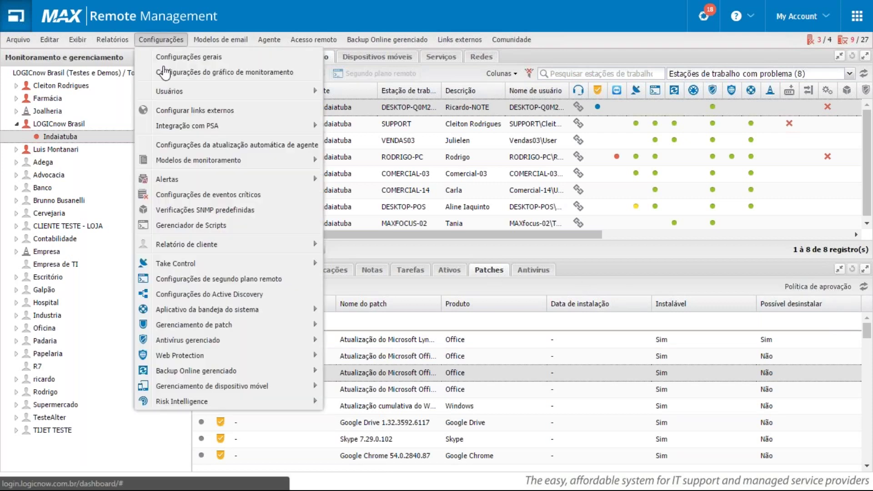
mouse_move(214, 310)
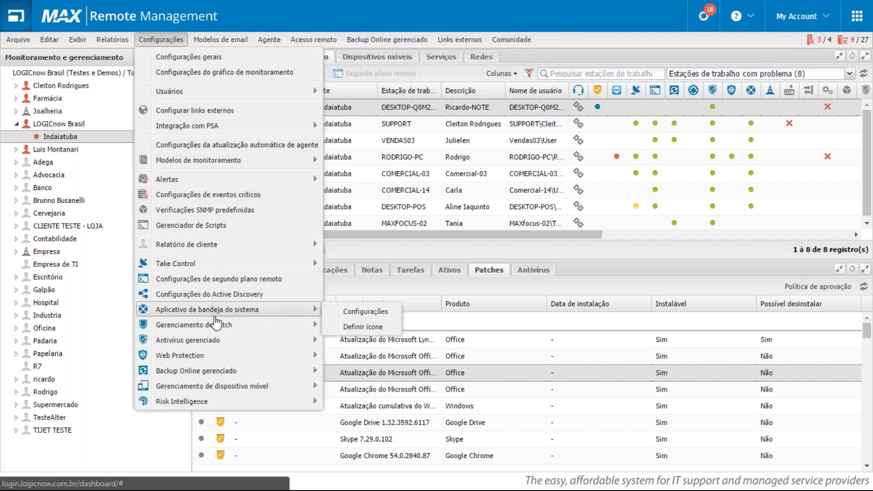
mouse_move(226, 326)
left_click(386, 345)
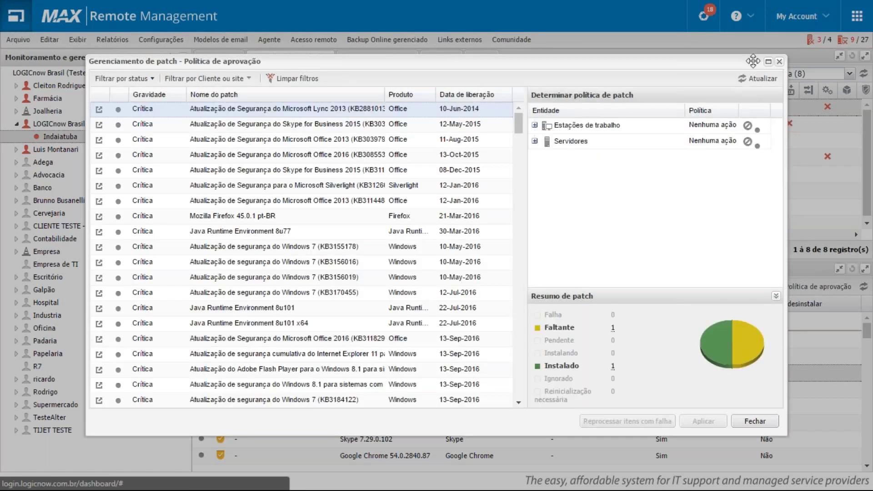
left_click(768, 62)
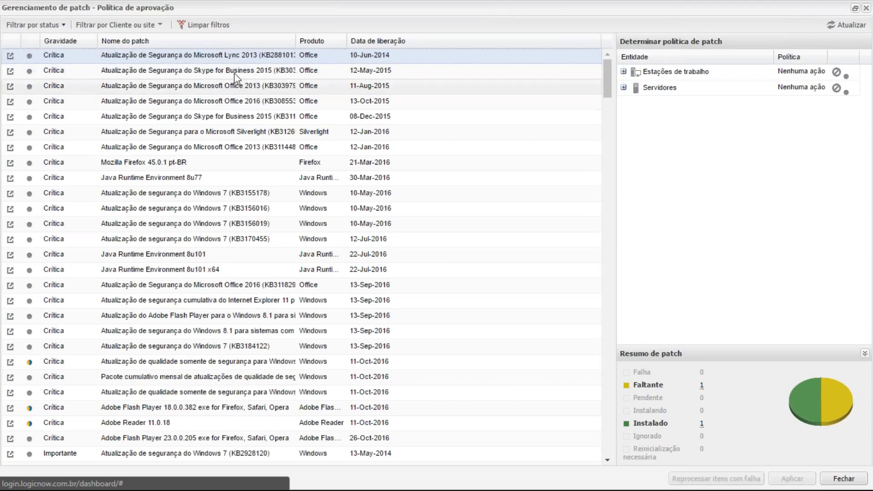
Step: Check the patch status filter options and filter the approval policy list to all workstation clients
left_click(48, 28)
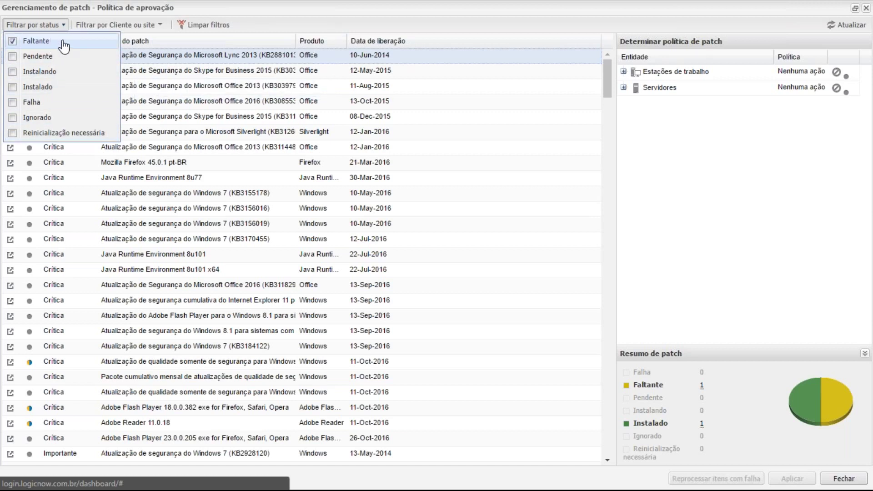
left_click(125, 27)
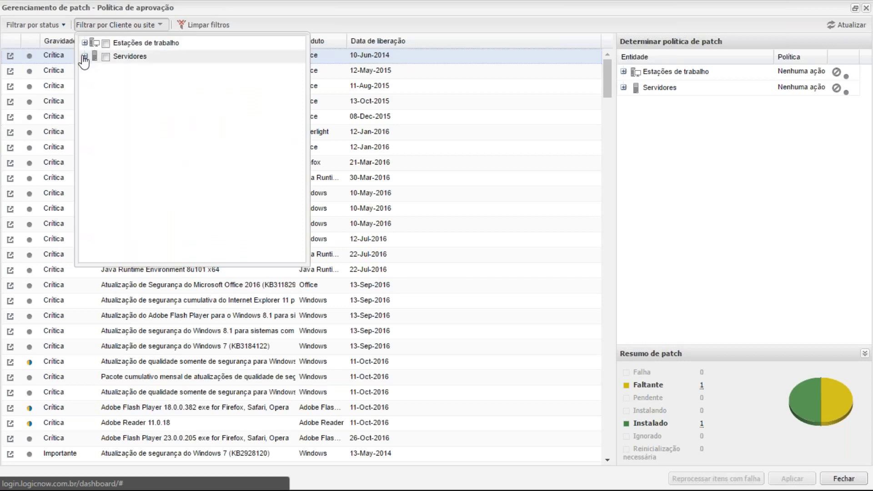
left_click(85, 44)
left_click(106, 44)
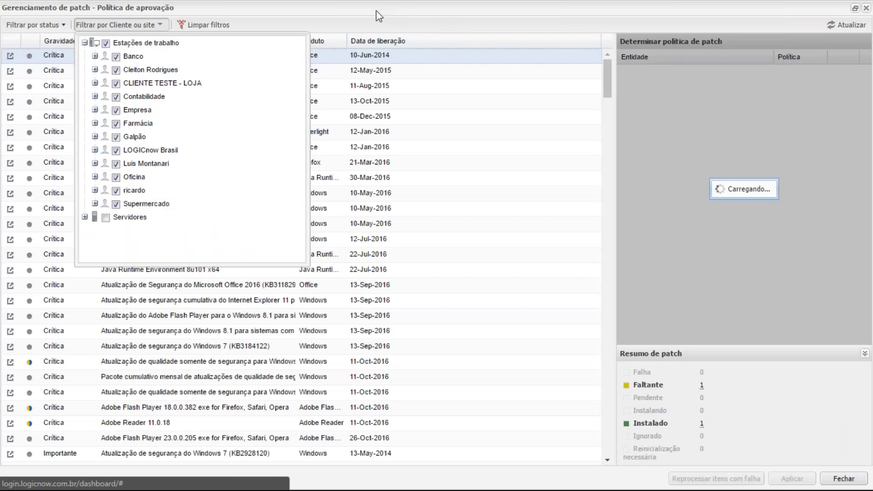
left_click(384, 24)
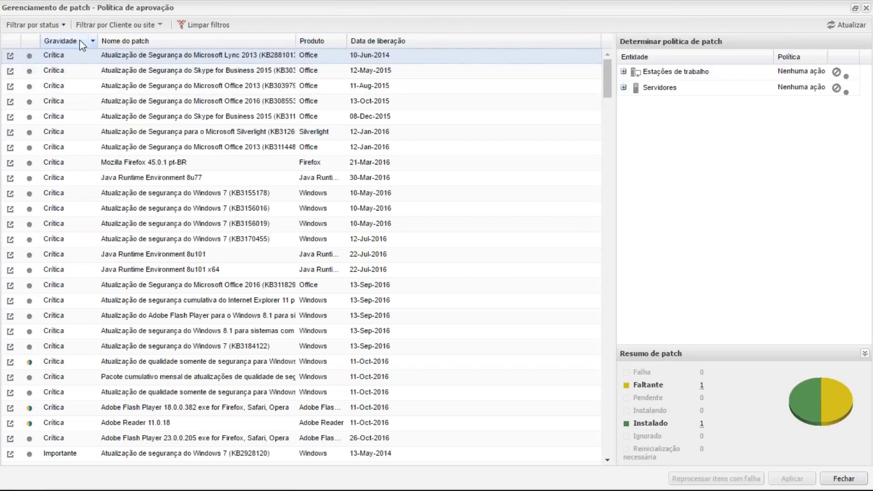
Step: Filter the patch list by severity to show only Crítica patches
left_click(92, 40)
mouse_move(132, 94)
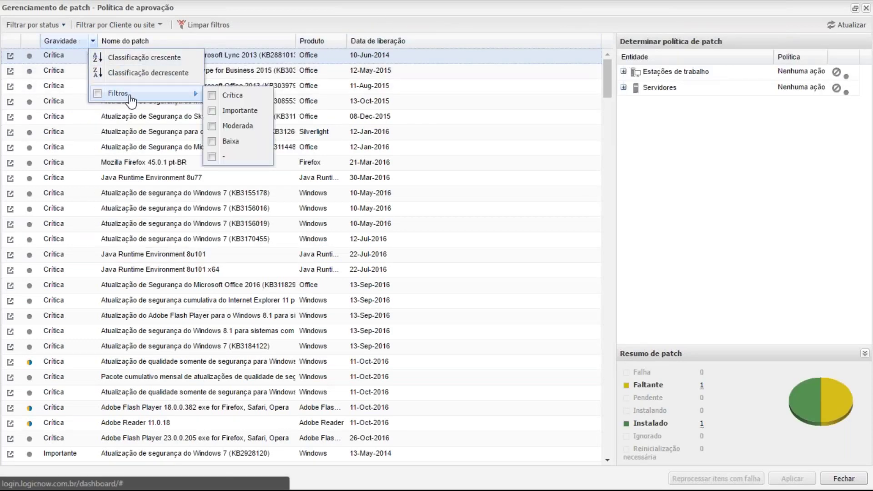
left_click(213, 96)
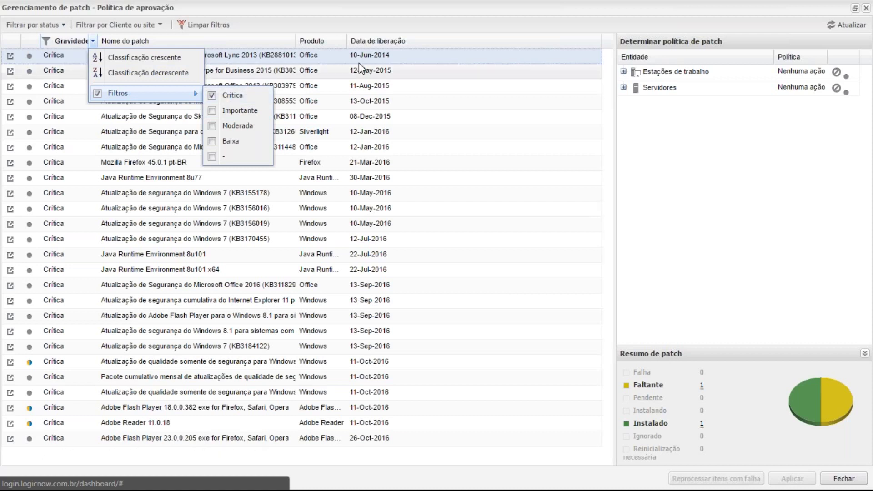
left_click(390, 18)
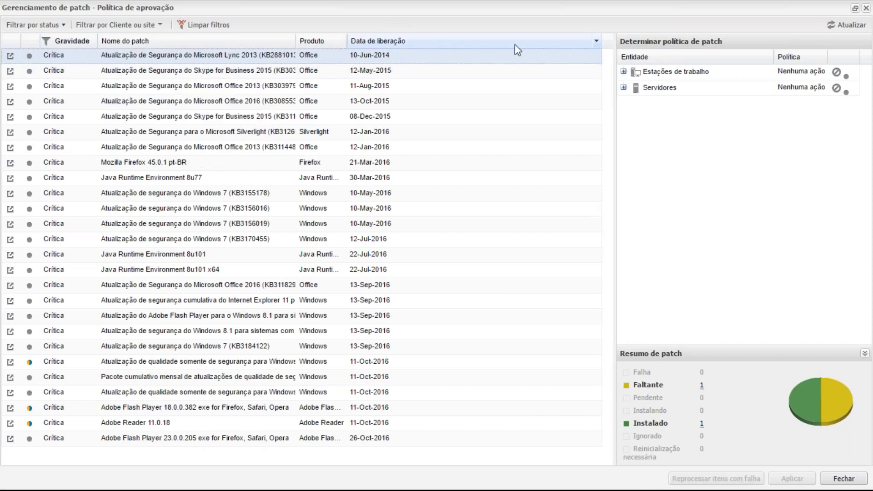
Step: Sort the critical patches by release date in descending order and select the Adobe Flash Player 23.0.0.205 patch
left_click(596, 41)
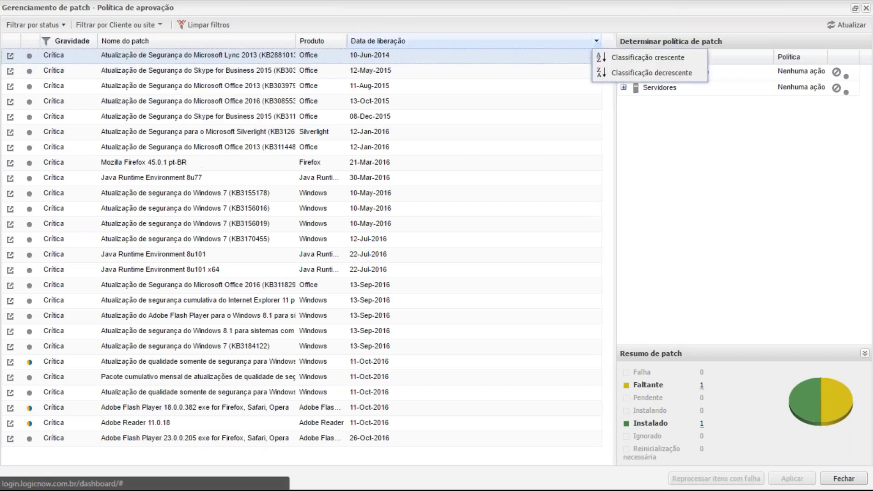
left_click(636, 73)
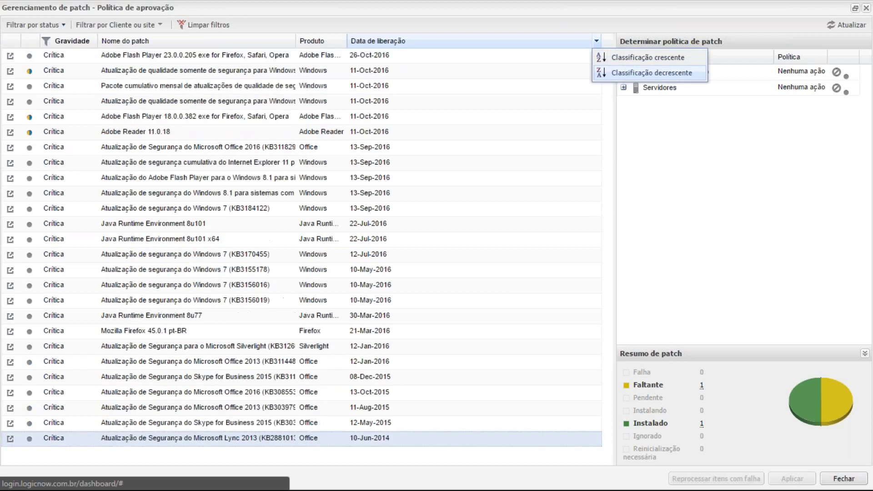
left_click(389, 61)
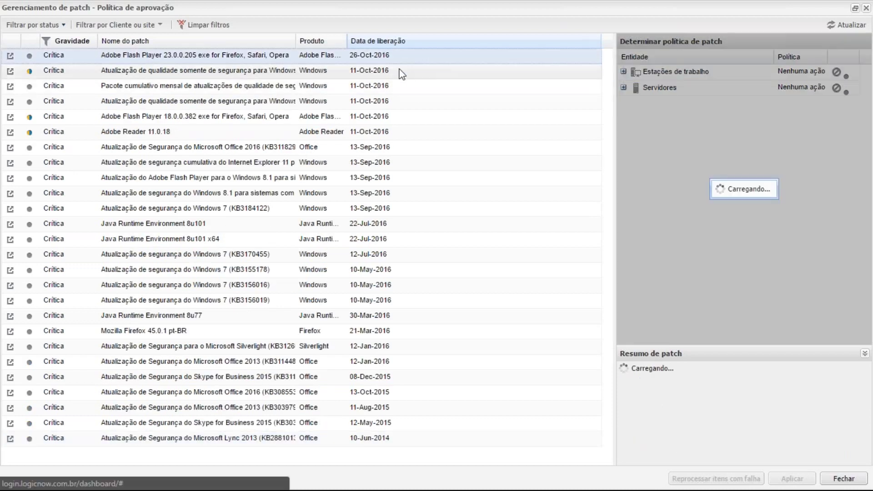
Step: Open the Microsoft support article for the Lync 2013 security update released 10-Jun-2014 and read through its details and included fixes
left_click(404, 439)
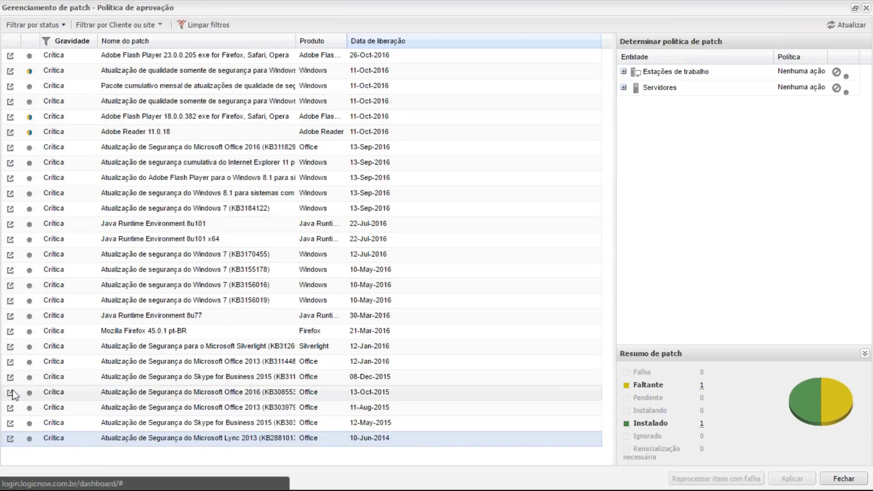
left_click(10, 438)
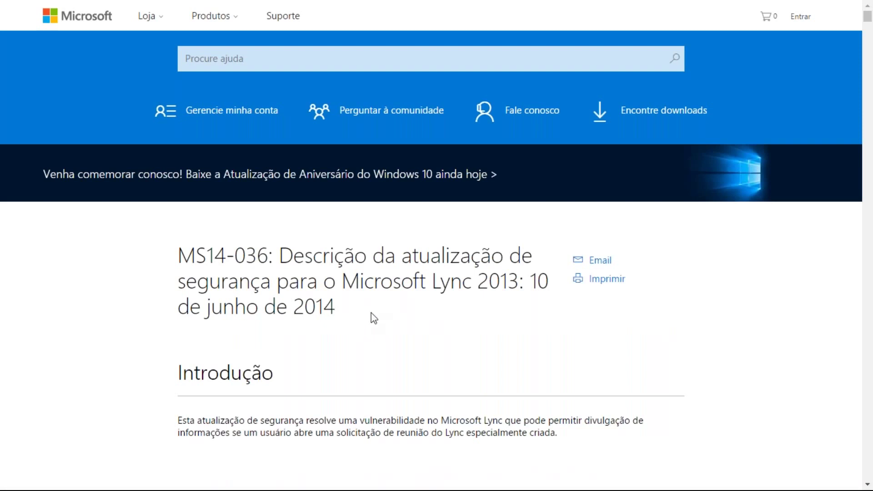
scroll(372, 317, "down", 3)
scroll(455, 273, "down", 2)
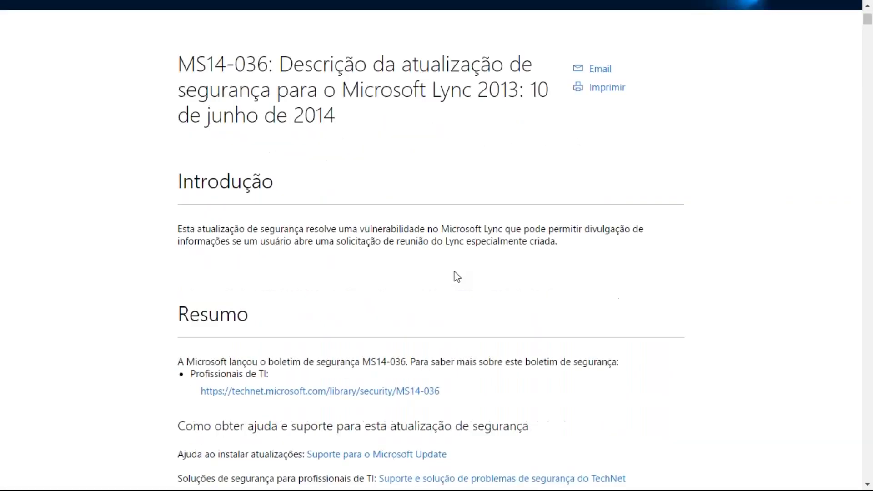
scroll(457, 276, "down", 6)
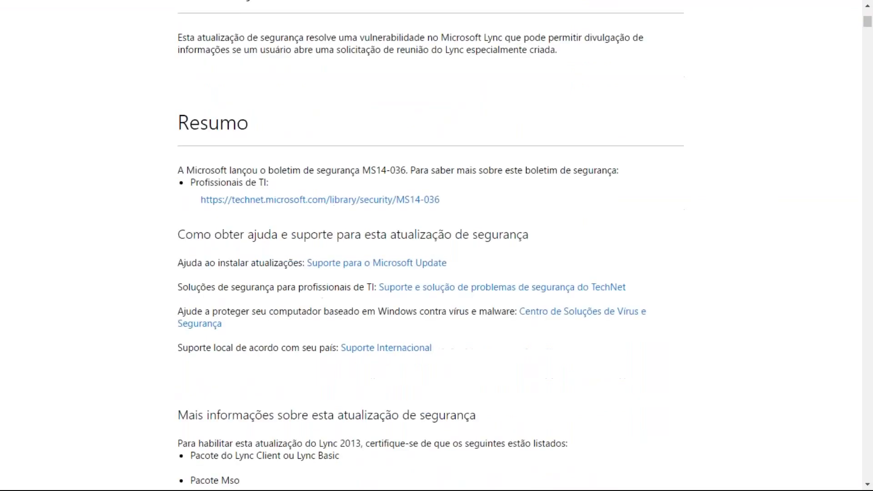
scroll(539, 285, "down", 9)
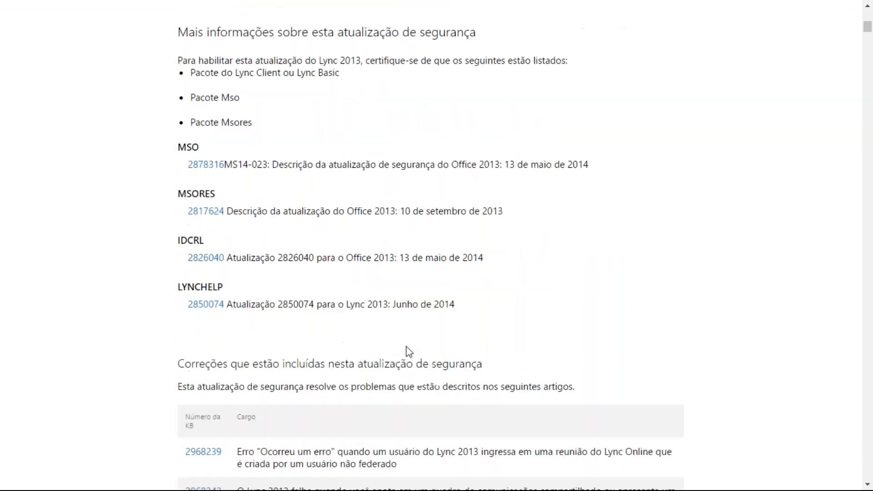
scroll(449, 324, "down", 10)
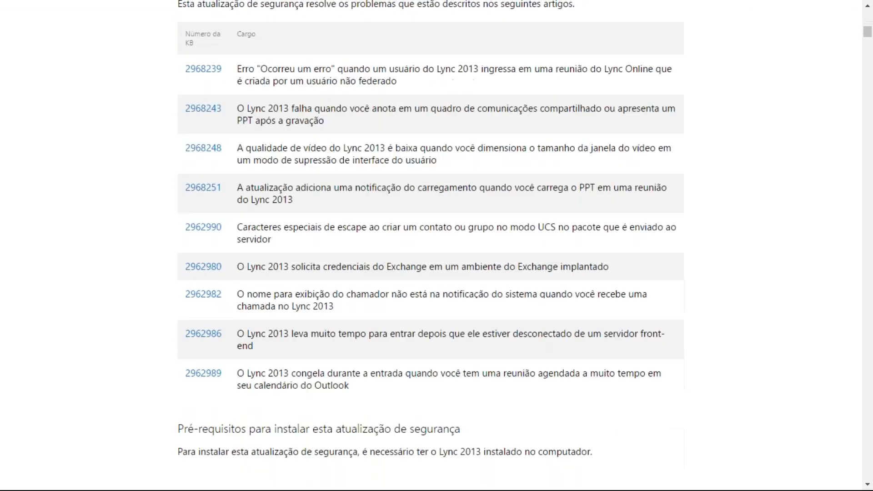
Step: Read the prerequisites, restart and replacement information in the Lync 2013 security update article
scroll(431, 245, "down", 4)
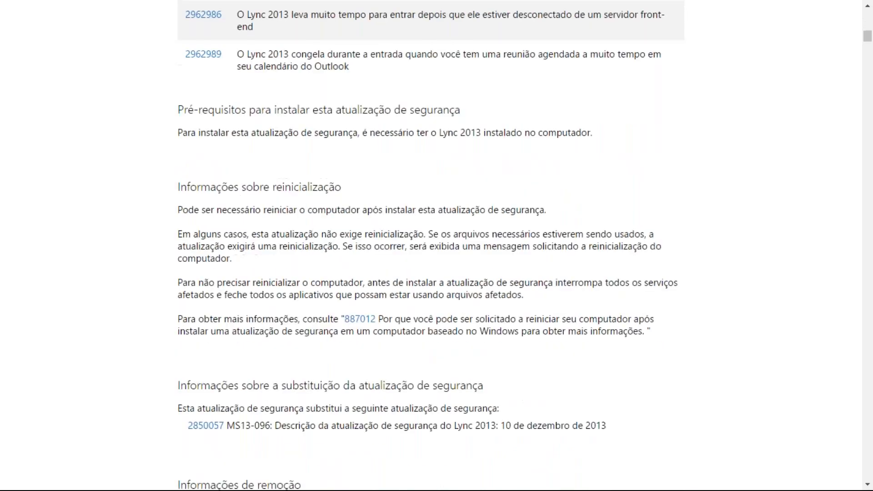
scroll(430, 246, "down", 4)
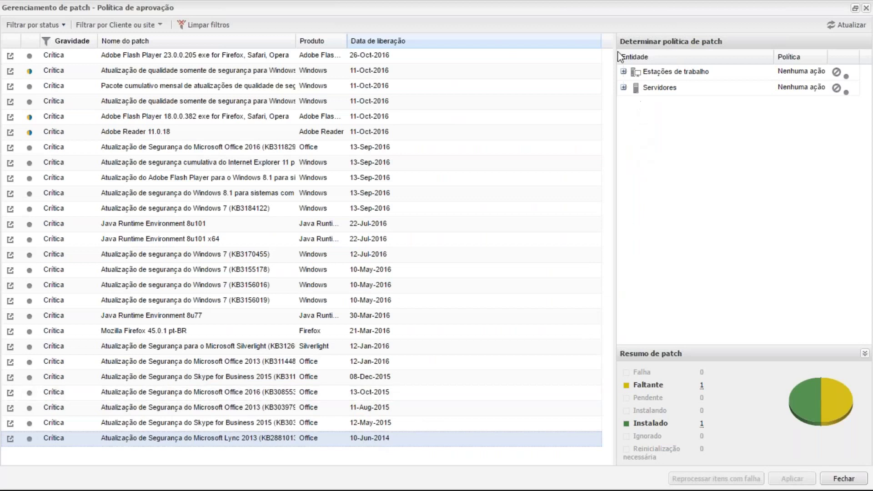
Step: Set the Lync 2013 update's workstation policy to Aprovar for the Adega client and Ignorar for Advocacia
left_click(624, 71)
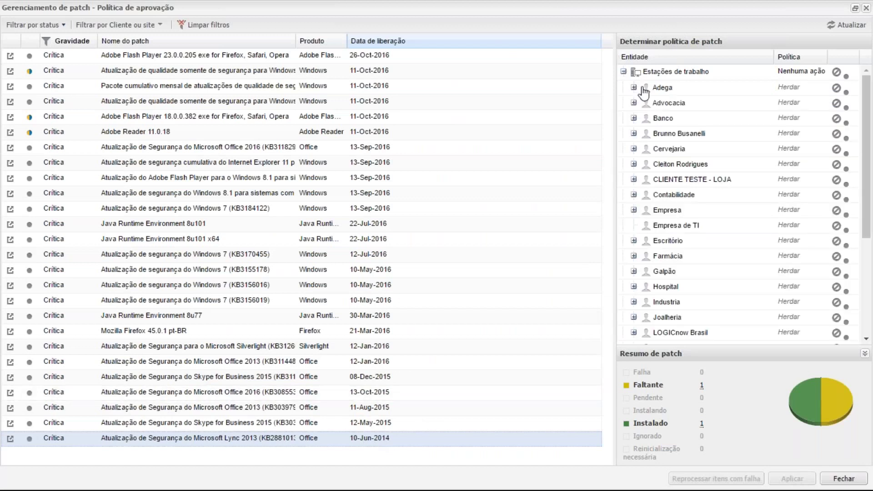
left_click(792, 88)
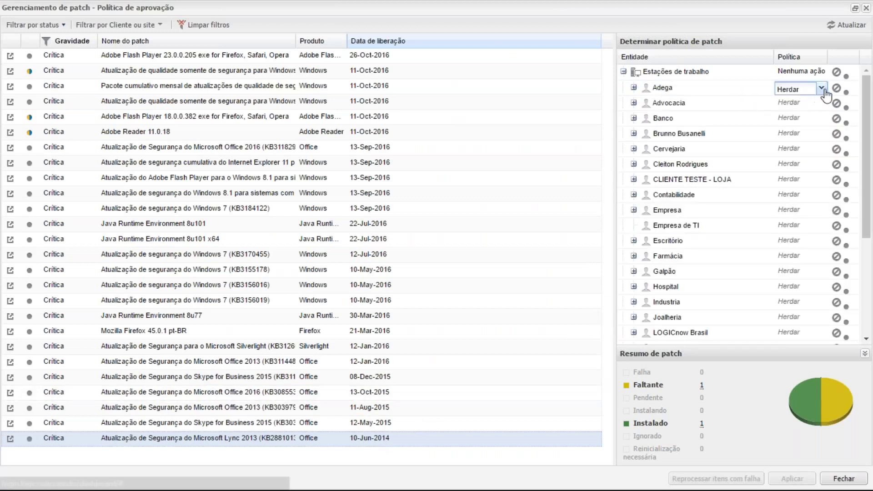
left_click(823, 89)
left_click(800, 127)
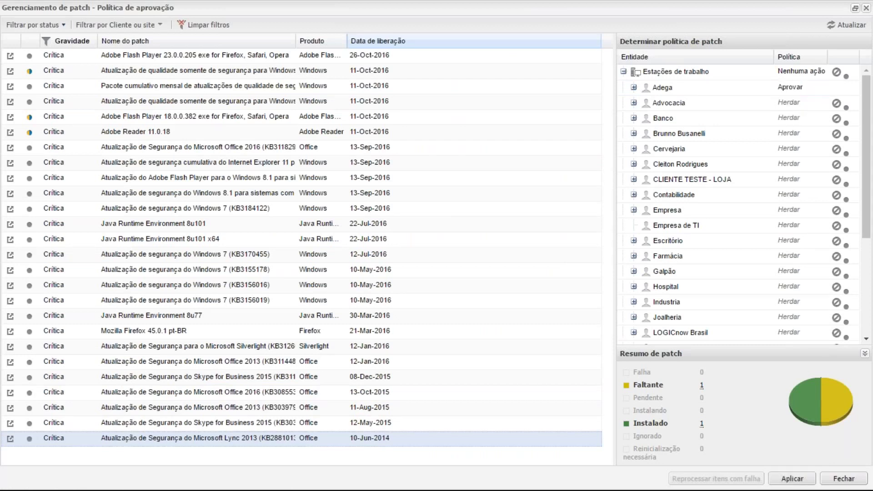
left_click(792, 103)
left_click(821, 104)
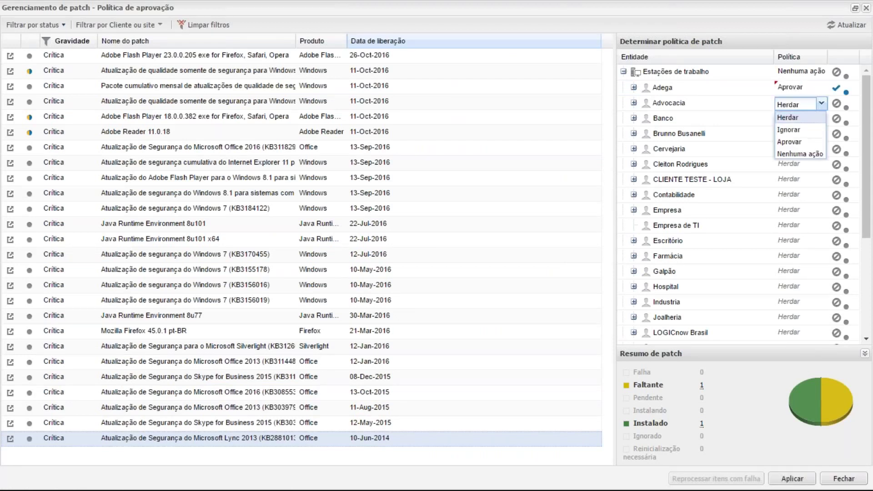
left_click(806, 129)
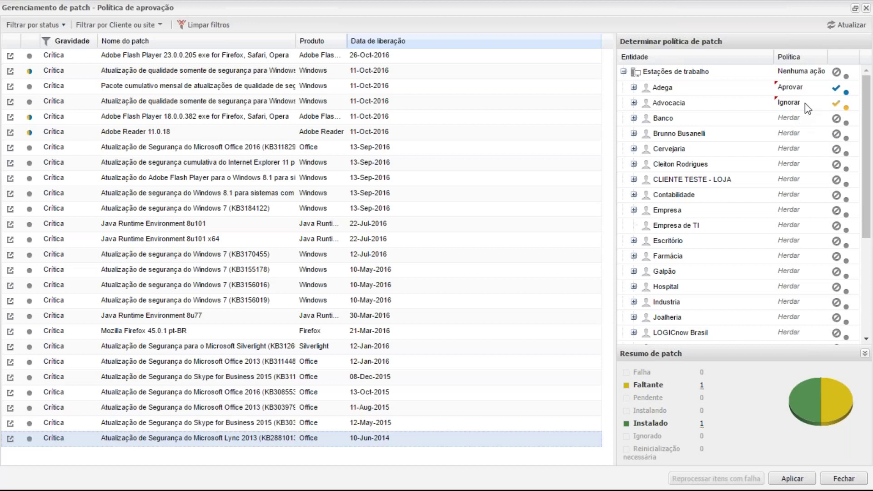
Step: Set the Banco client's workstation policy to Nenhuma ação, then close the approval policy without saving the changes
left_click(802, 121)
left_click(803, 121)
left_click(821, 119)
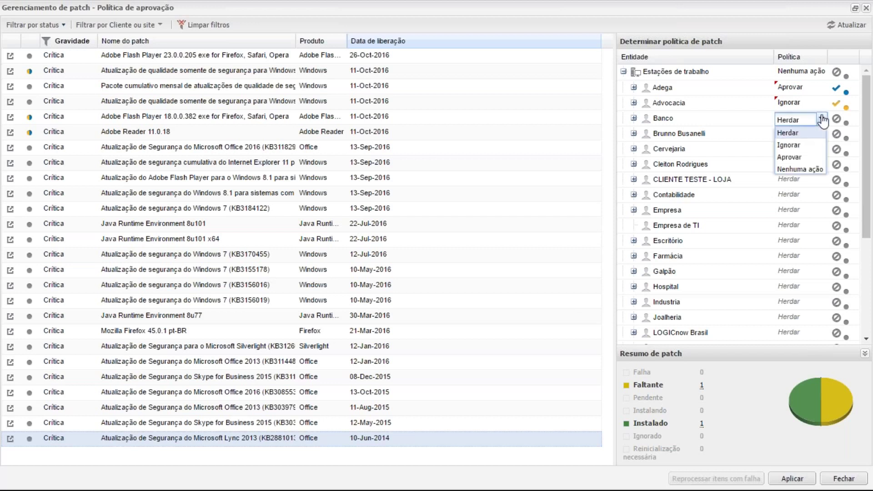
left_click(811, 169)
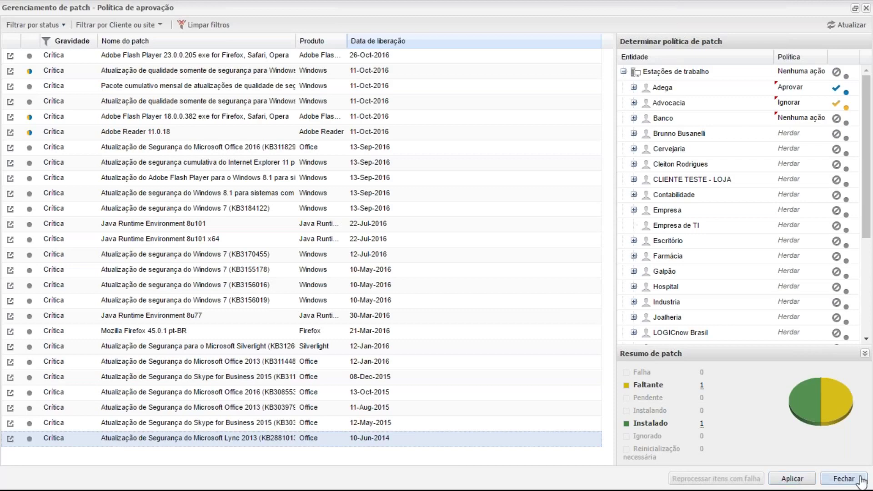
left_click(843, 478)
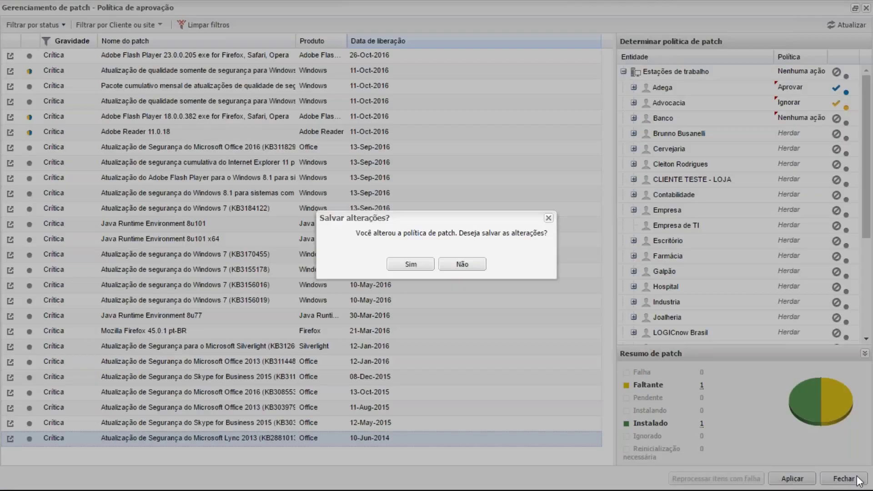
left_click(443, 270)
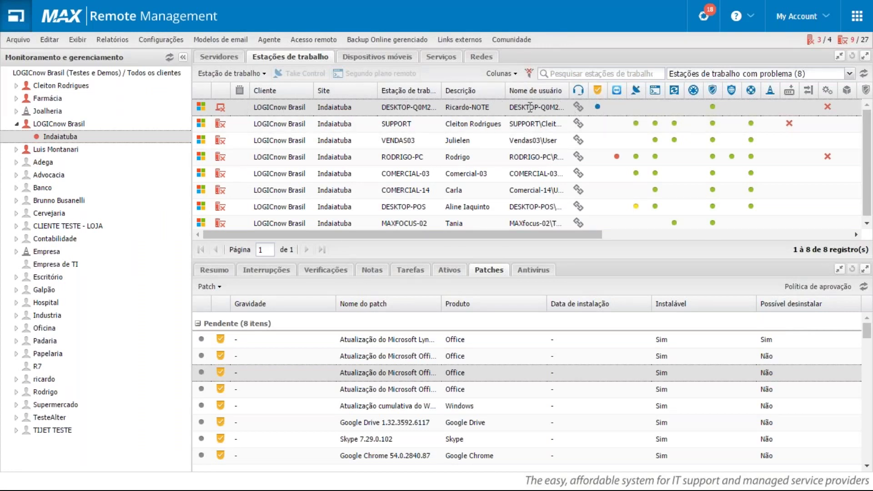
Step: Check the patch status of workstation DESKTOP-Q0M2PSI and view its patch management options for installing patches now or later
mouse_move(599, 109)
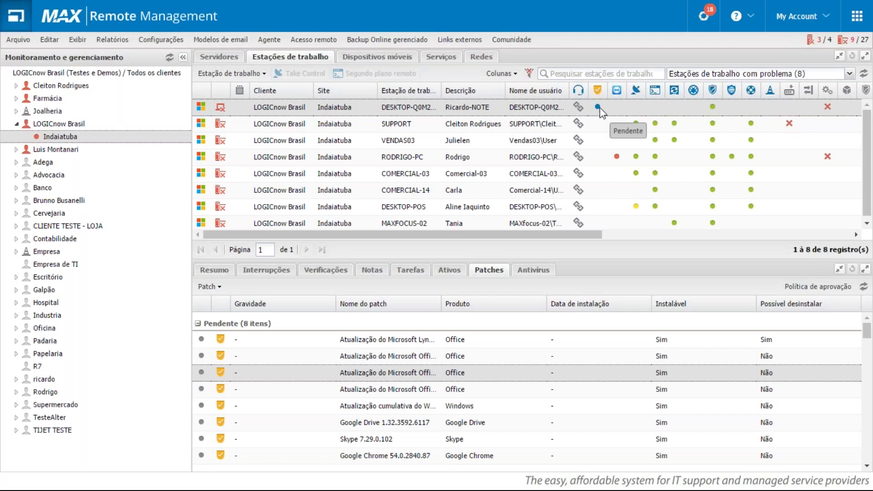
right_click(477, 108)
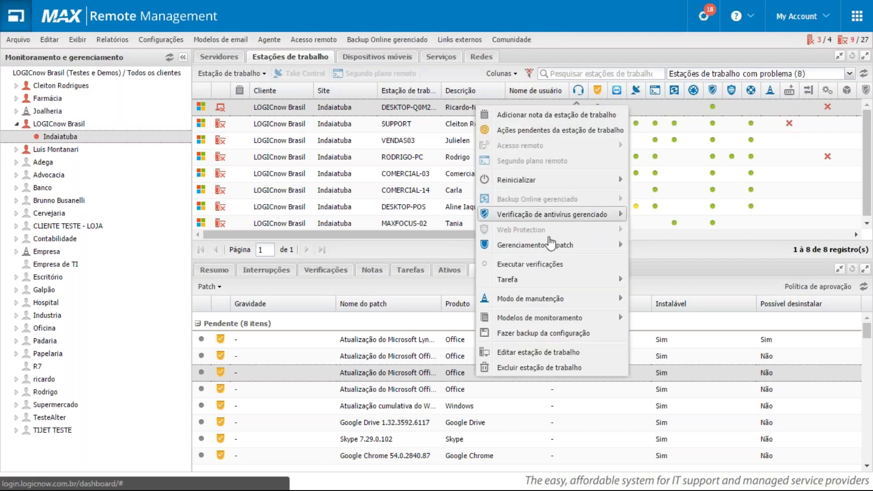
mouse_move(576, 248)
mouse_move(723, 268)
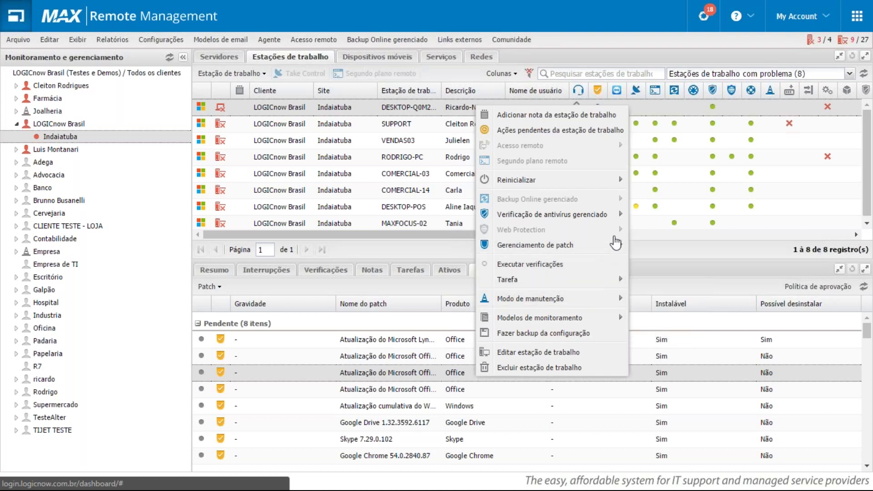
mouse_move(618, 246)
mouse_move(669, 268)
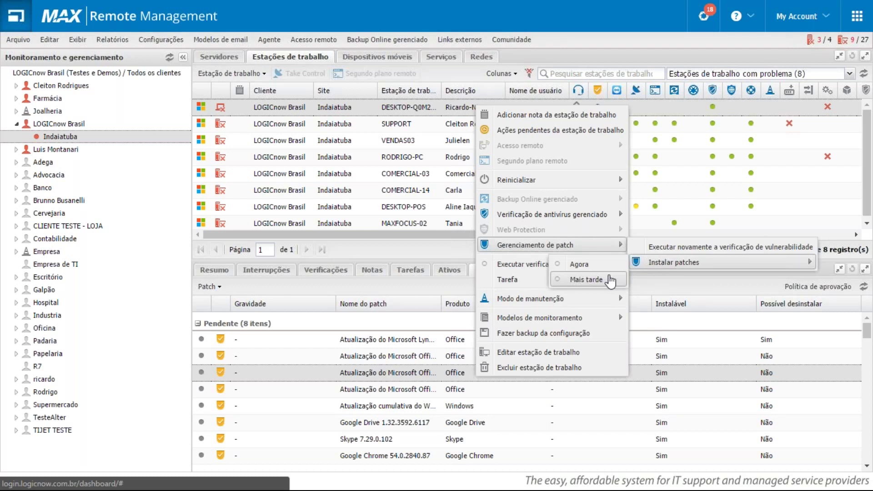
left_click(529, 14)
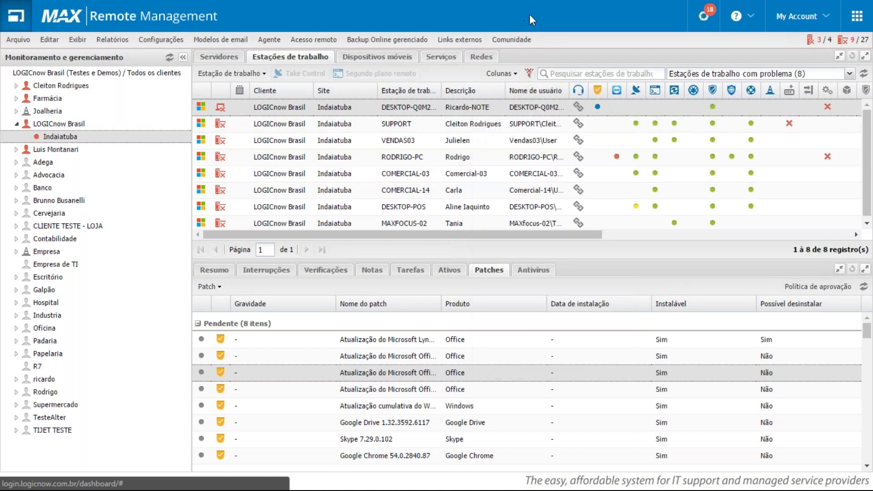
Step: Open the global patch management settings and review the servers' automatic approval and installation schedule options
left_click(155, 42)
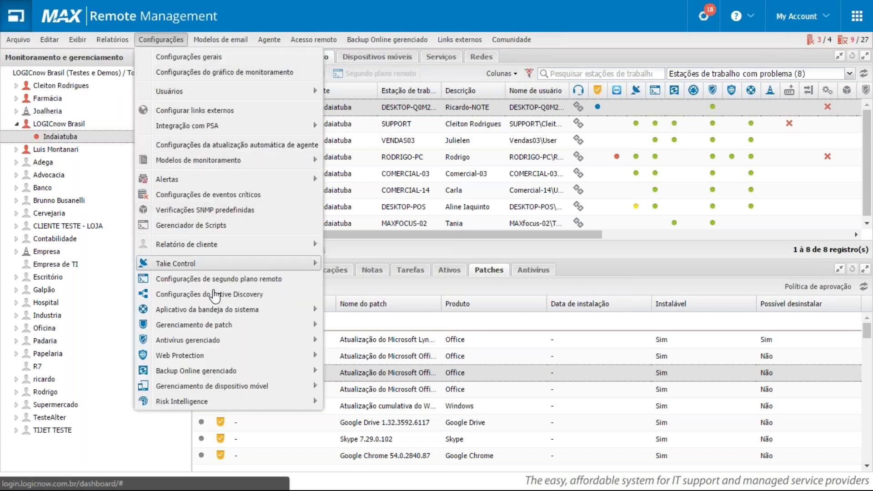
mouse_move(219, 325)
left_click(350, 327)
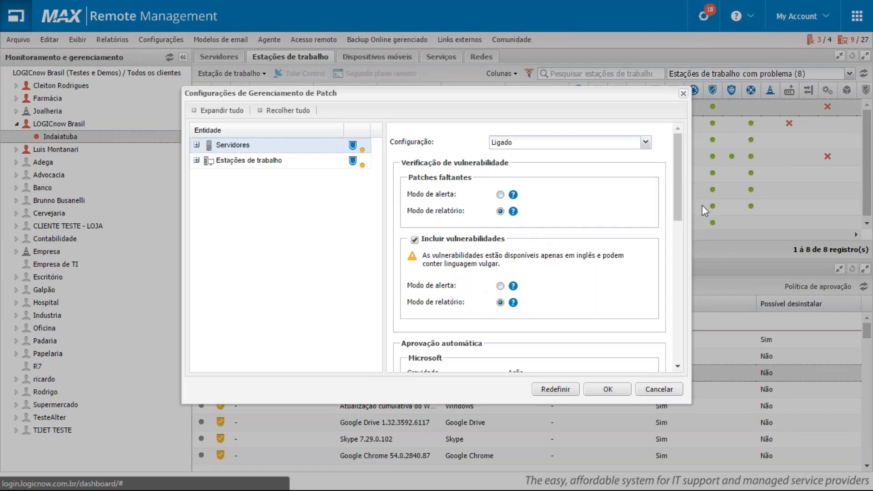
left_click_drag(677, 190, 665, 312)
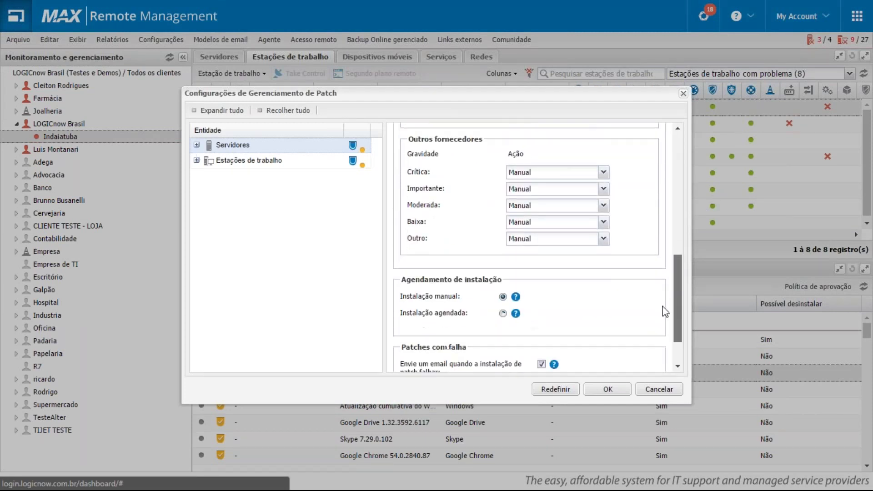
scroll(552, 260, "down", 2)
Step: Try the scheduled installation option for servers, view its time and weekday settings, and close the settings without saving
left_click_drag(505, 242, 440, 224)
left_click(449, 260)
left_click(503, 260)
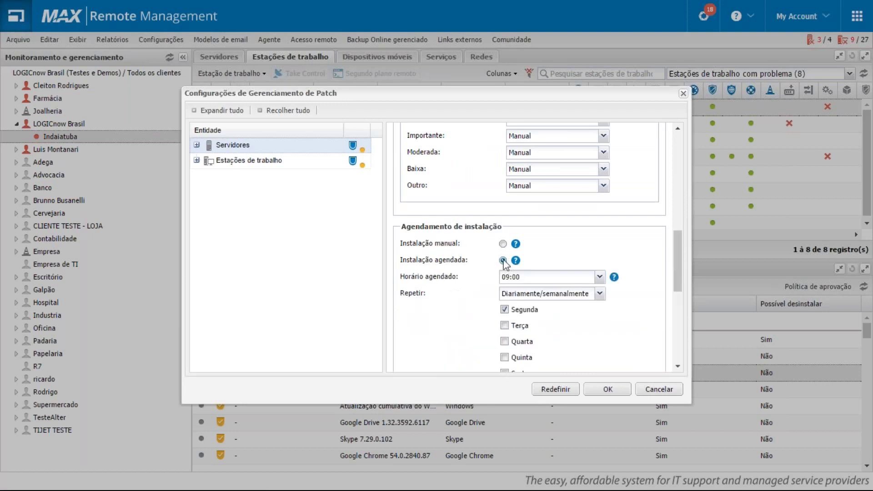
scroll(676, 255, "down", 2)
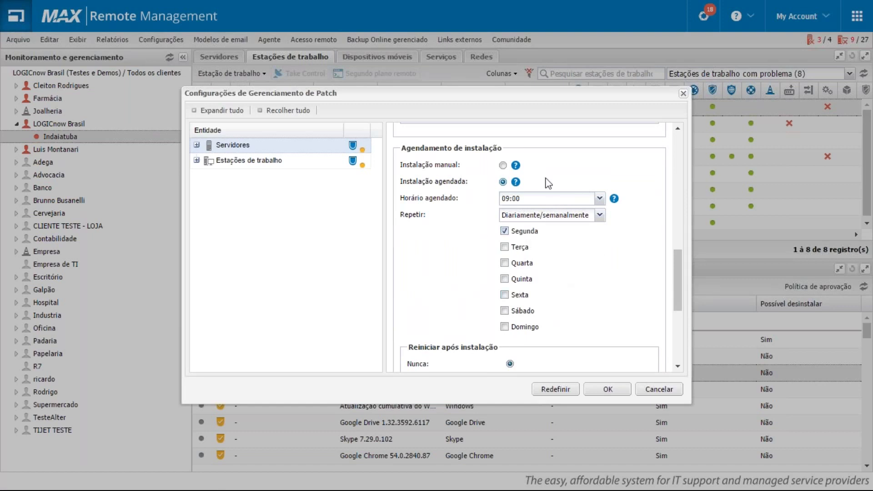
left_click(673, 391)
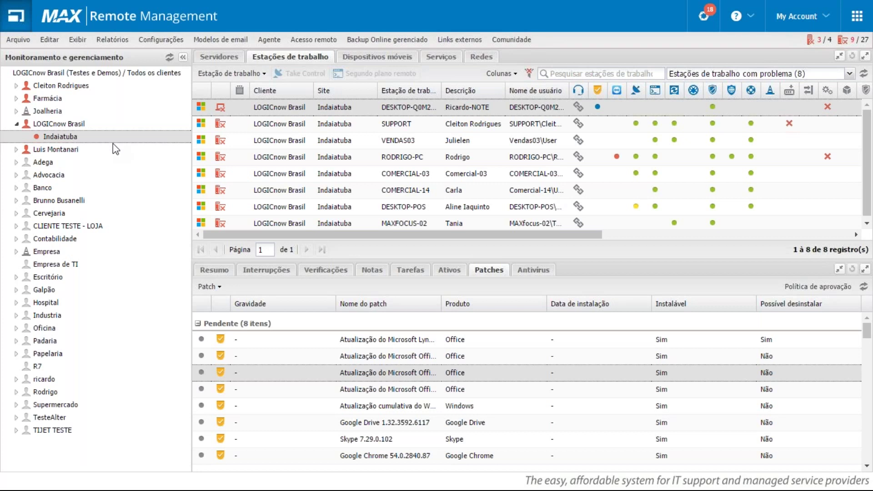
Step: Open the settings of workstation DESKTOP-Q0M2PSI, look through the available sites, and cancel without changes
double_click(270, 108)
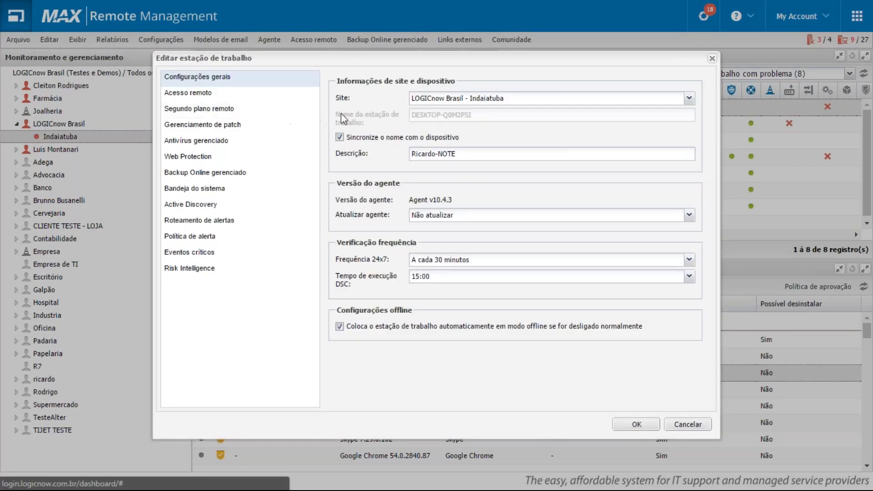
left_click(690, 100)
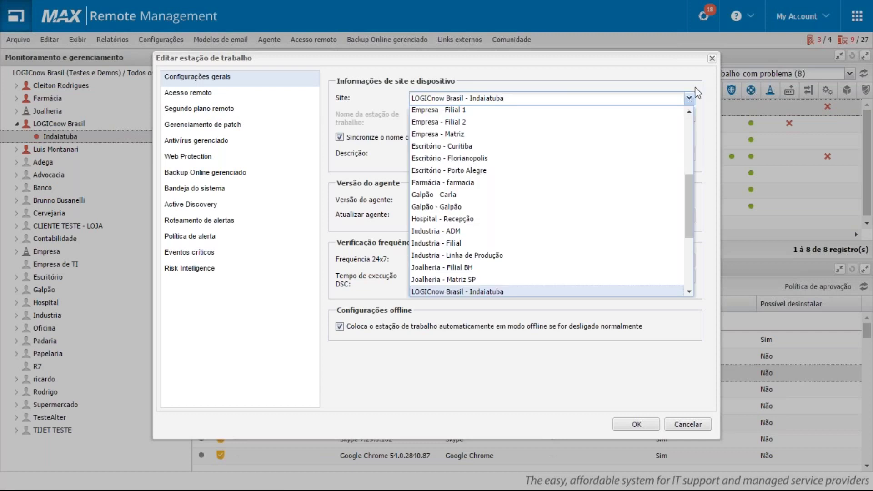
left_click_drag(687, 199, 689, 281)
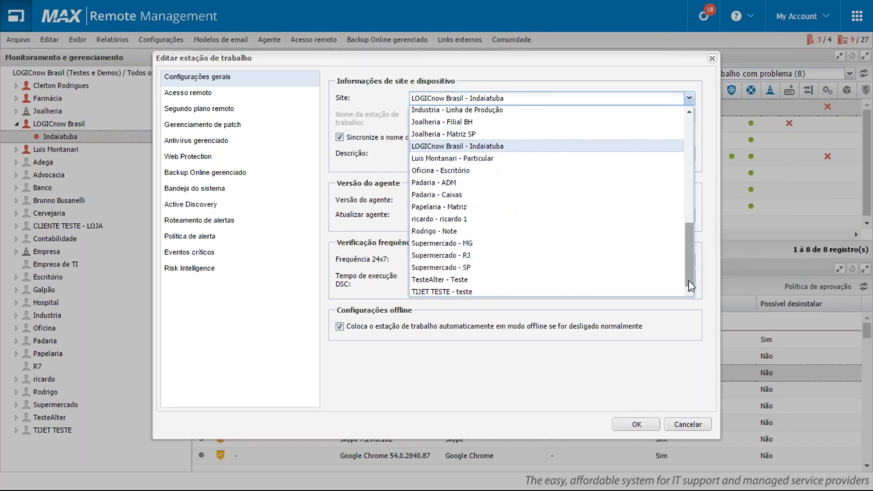
left_click(706, 370)
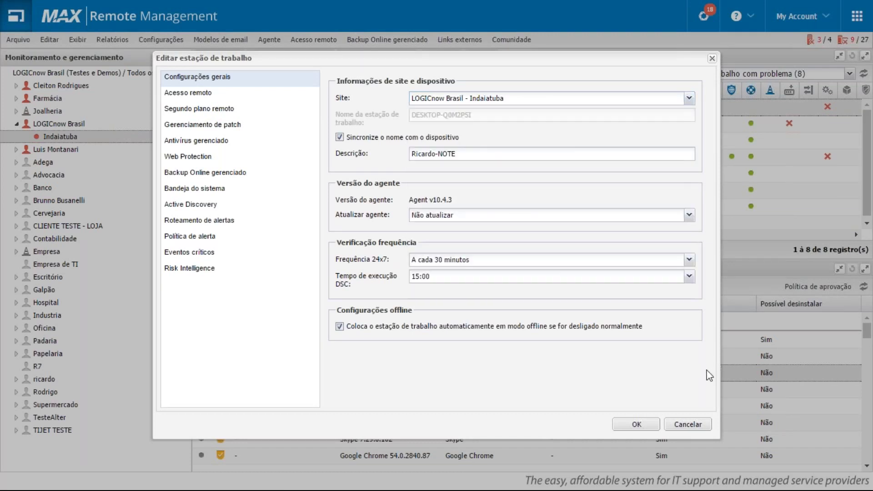
left_click(688, 424)
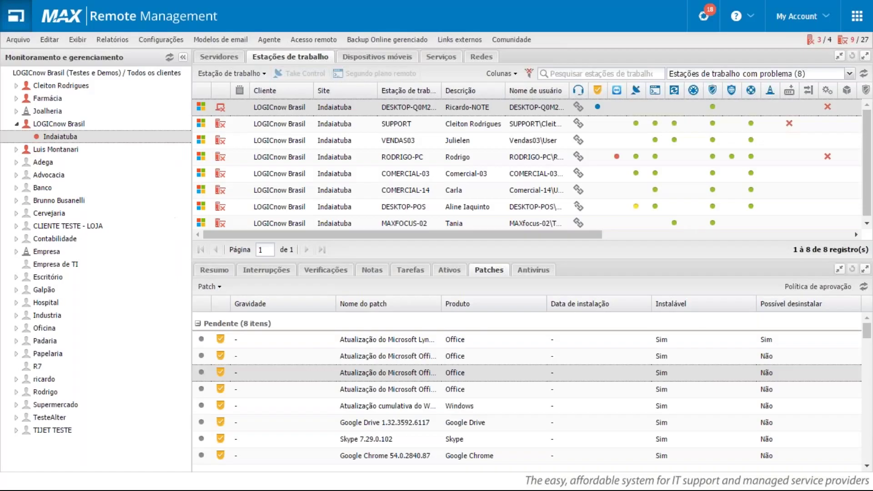
Step: Open the Indaiatuba site for editing, view its client assignment, and close it without saving
right_click(77, 137)
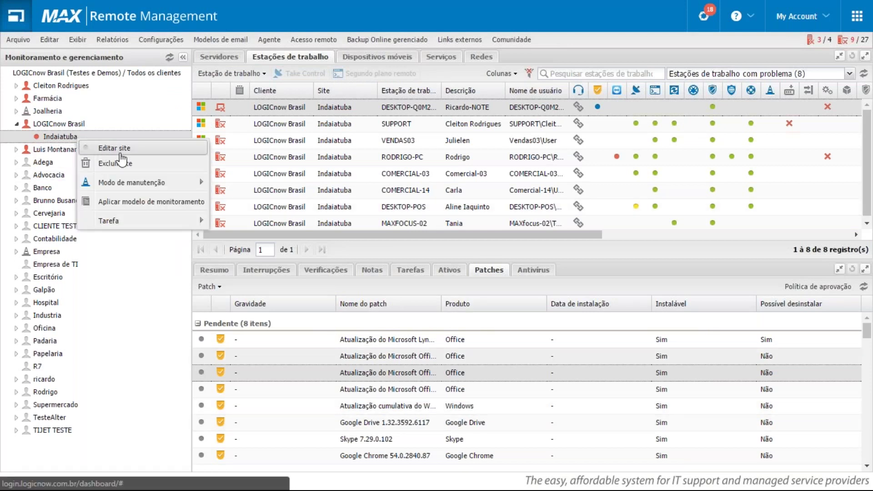
left_click(103, 149)
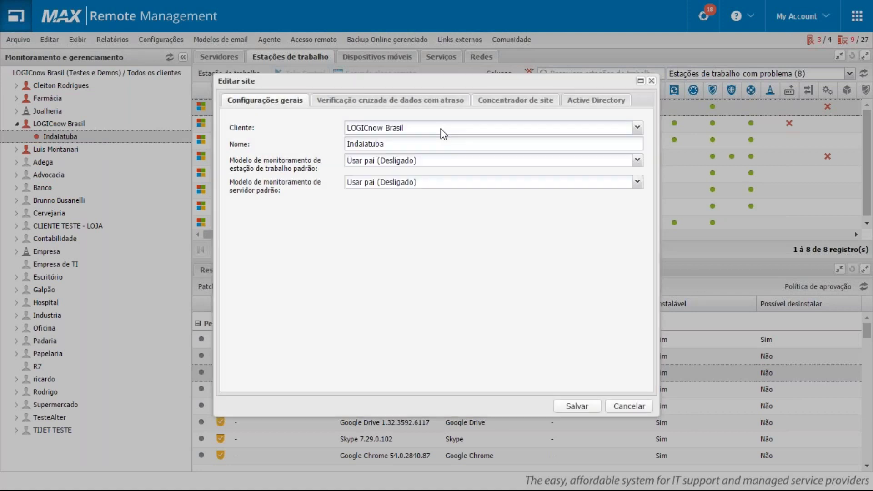
left_click(441, 129)
left_click(441, 129)
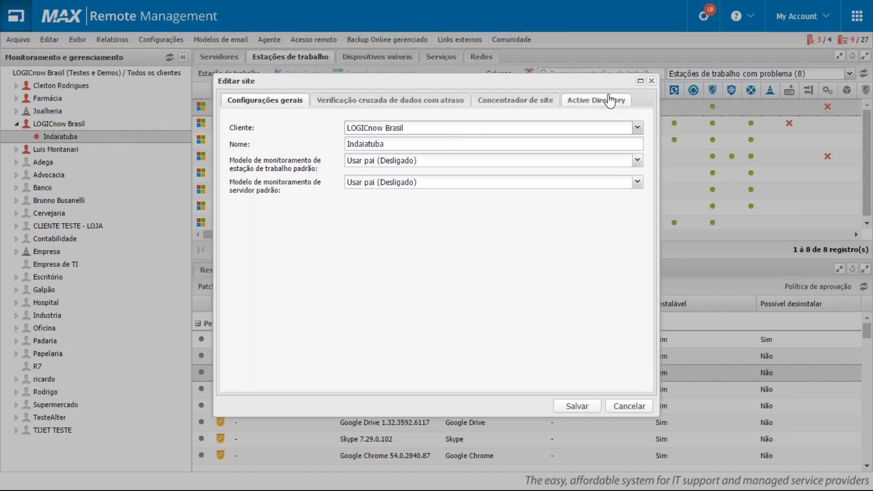
left_click(651, 81)
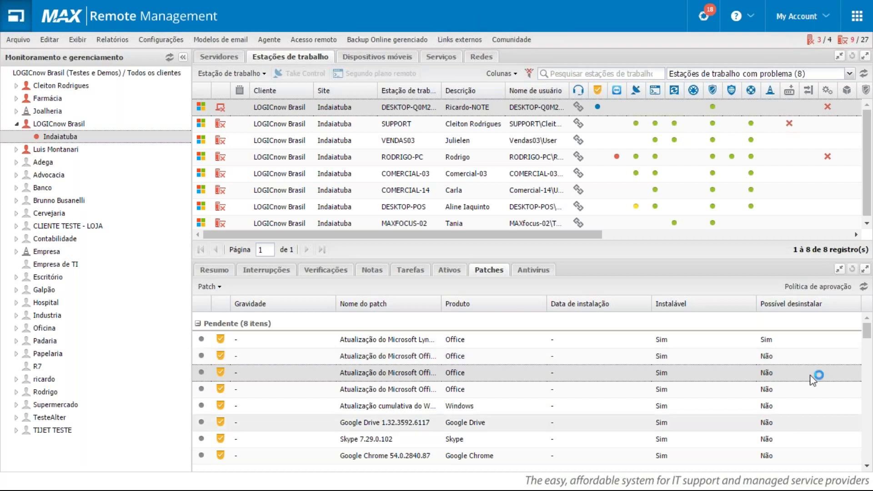
Step: Open the user manual from the Centro de Suporte help window, then close the window
left_click(748, 18)
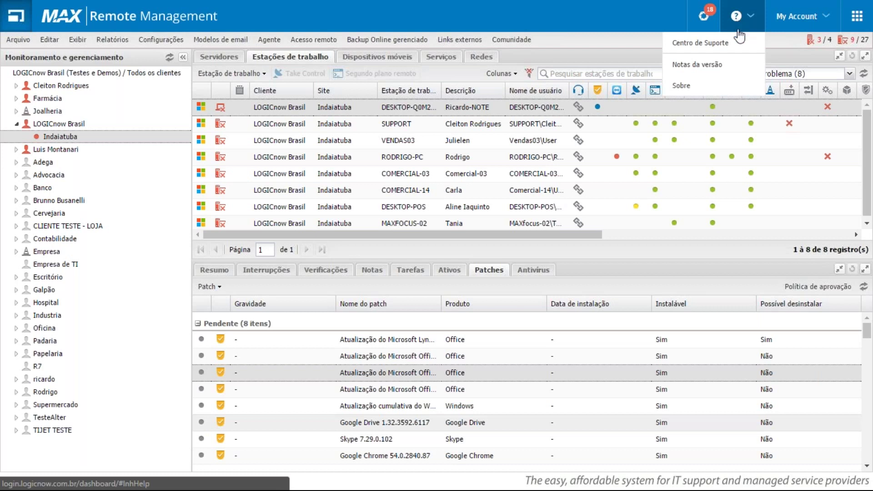
left_click(701, 43)
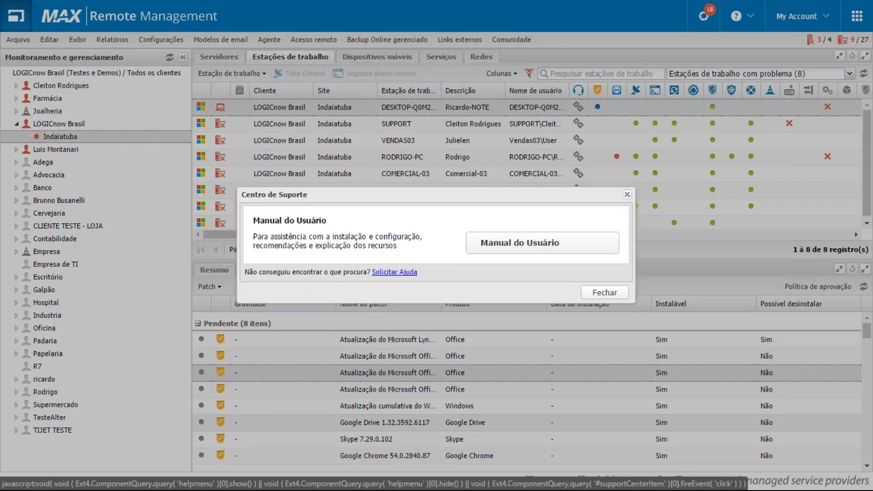
left_click(519, 243)
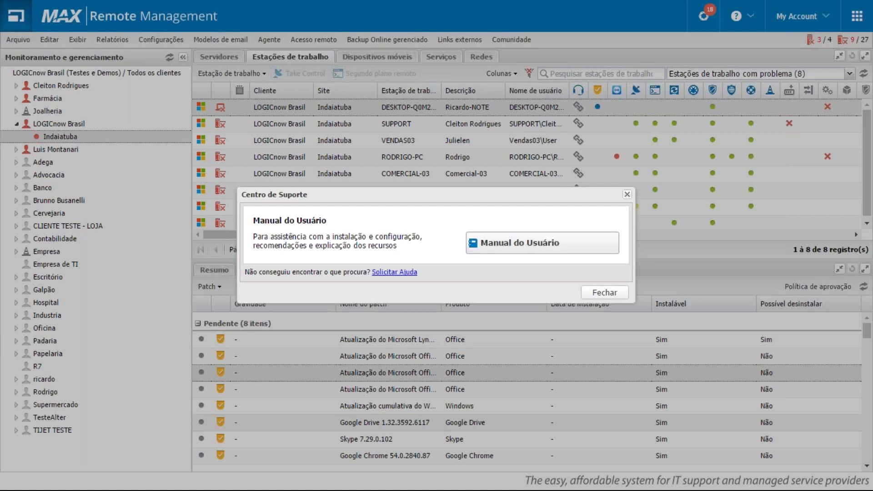
left_click(600, 292)
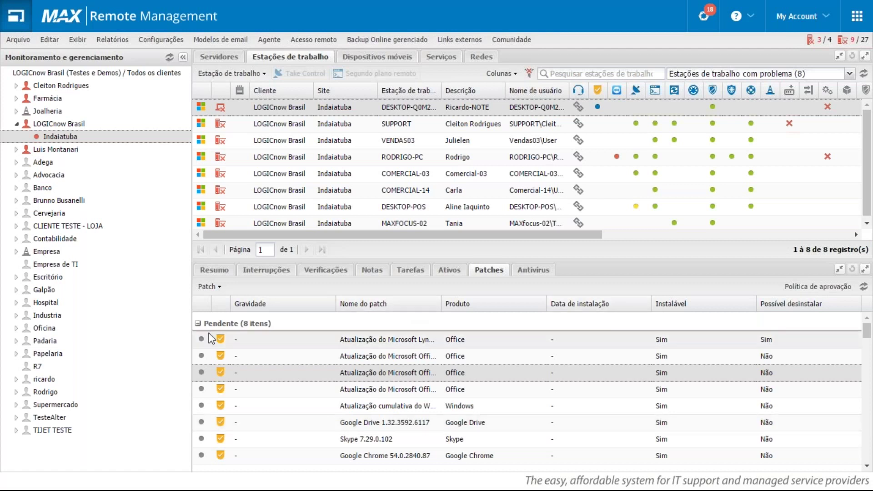
Step: Display the networks of all clients, view the available network actions, and enlarge the LOGICnow network's summary area
left_click(159, 76)
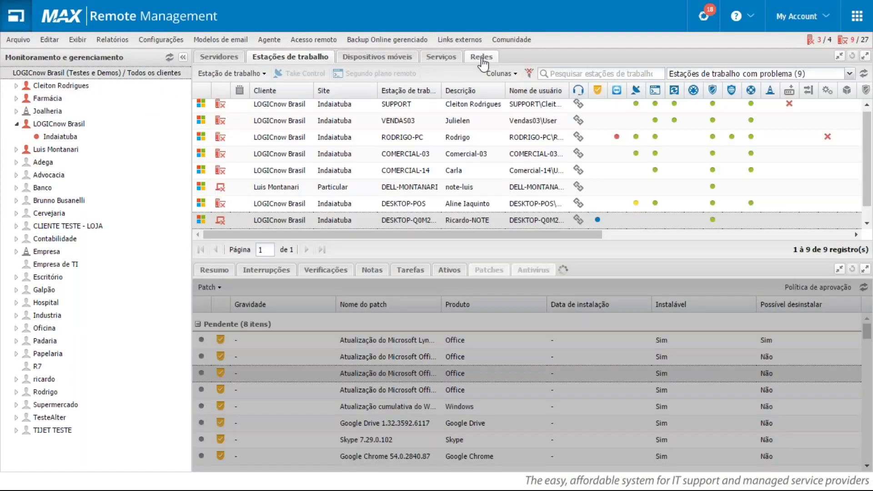
left_click(482, 57)
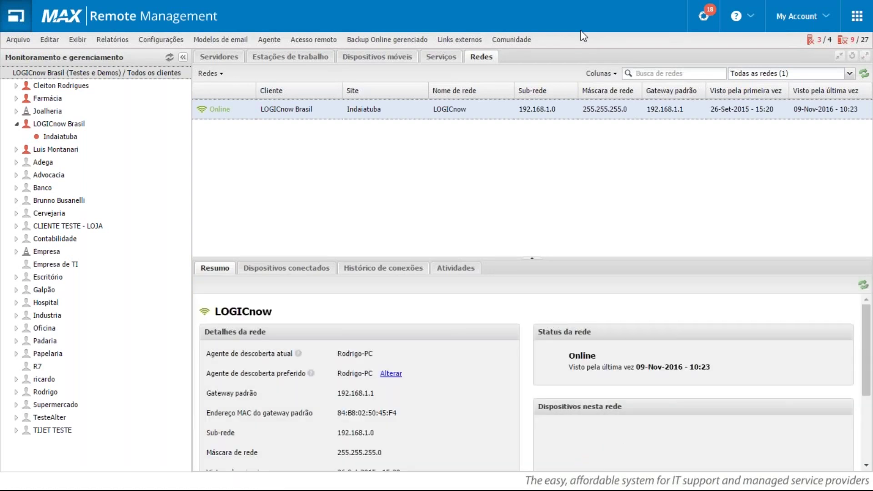
left_click(215, 75)
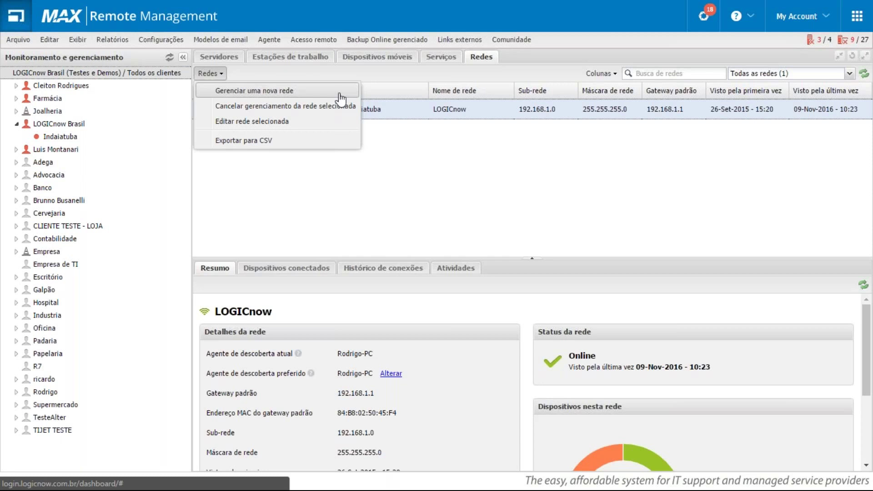
left_click(600, 172)
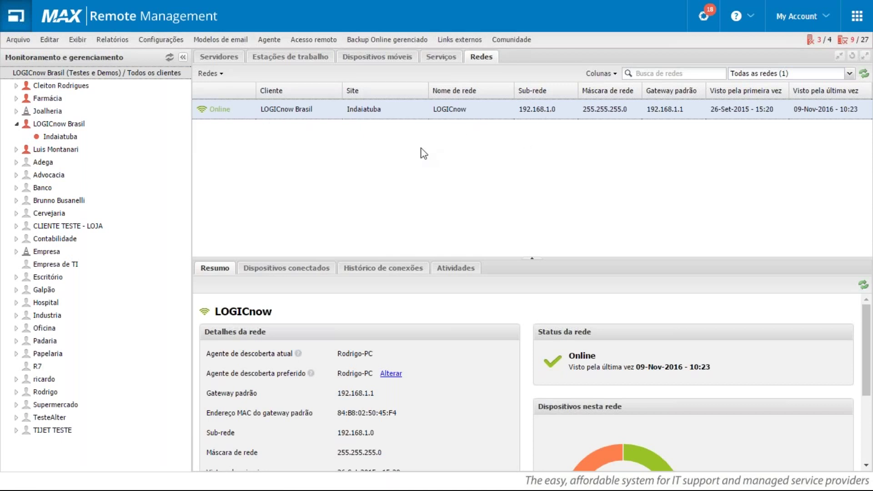
left_click_drag(625, 257, 626, 161)
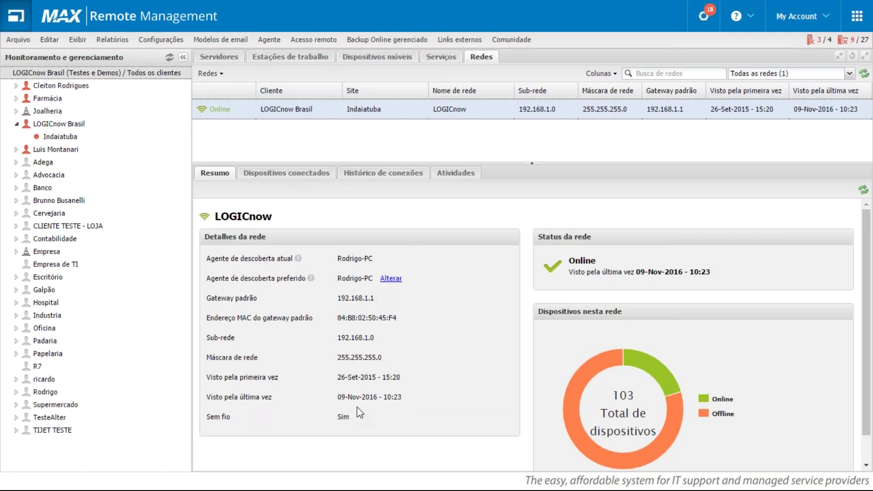
Step: List the LOGICnow network's connected devices, filtering them first by Offline and finally by Tudo
left_click(277, 177)
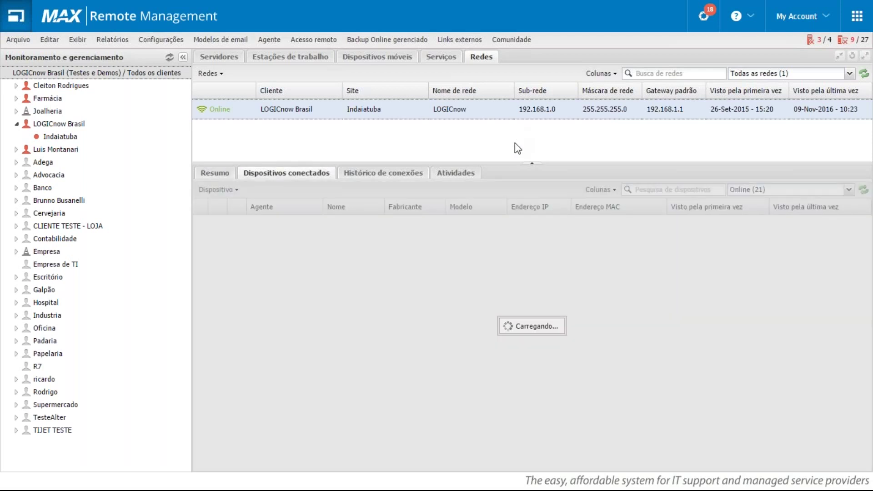
left_click(532, 163)
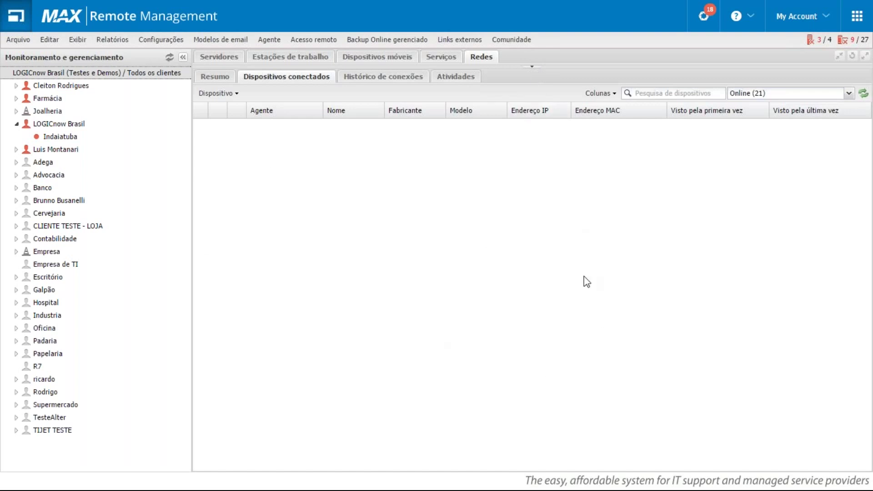
left_click(788, 94)
left_click(784, 121)
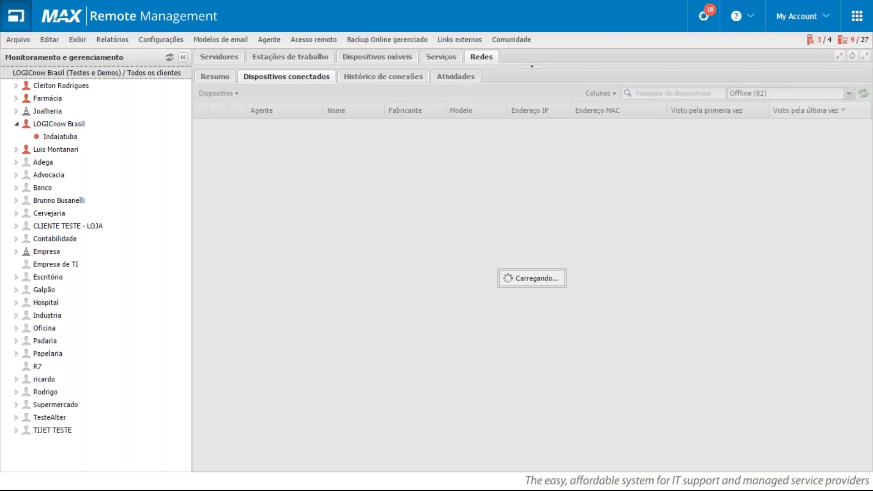
left_click(532, 67)
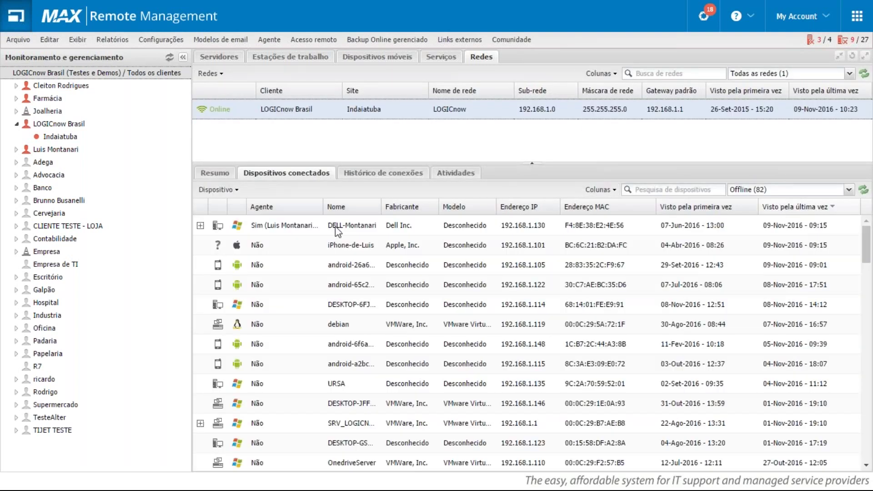
left_click(768, 190)
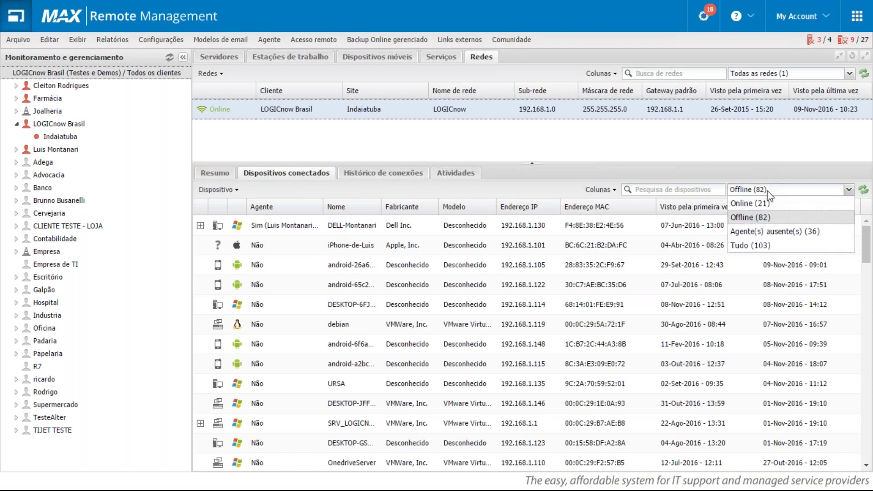
left_click(768, 246)
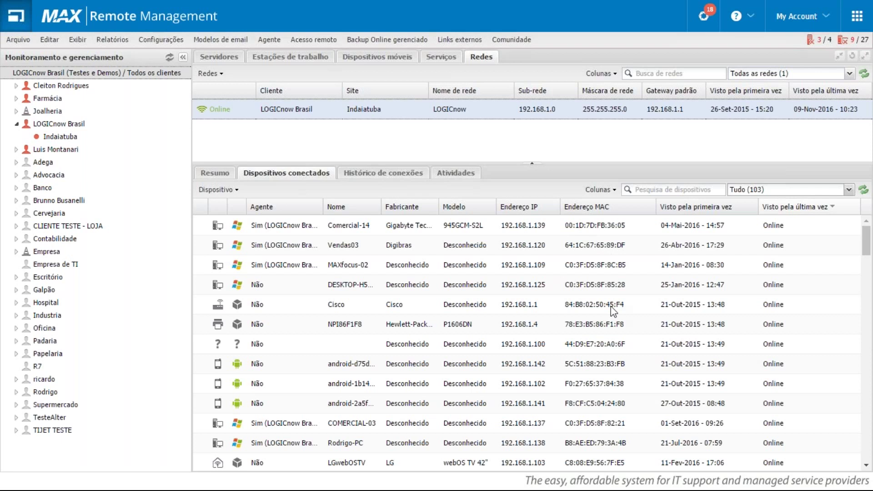
Step: Look through the connected devices, including the debian virtual machine, and view the available device actions without choosing one
scroll(395, 418, "down", 5)
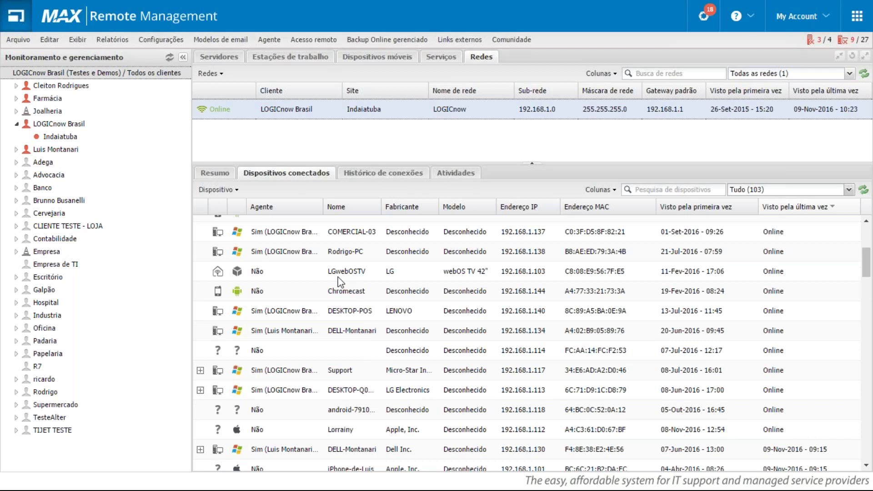
scroll(285, 357, "down", 5)
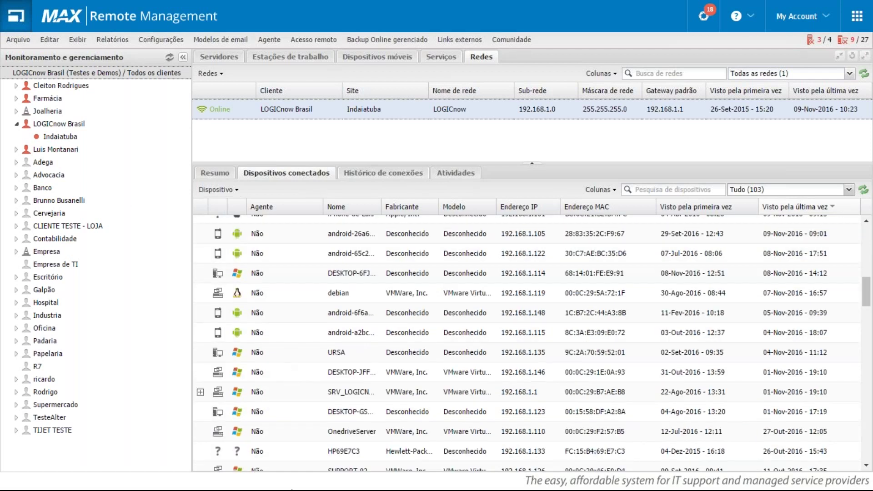
left_click(404, 296)
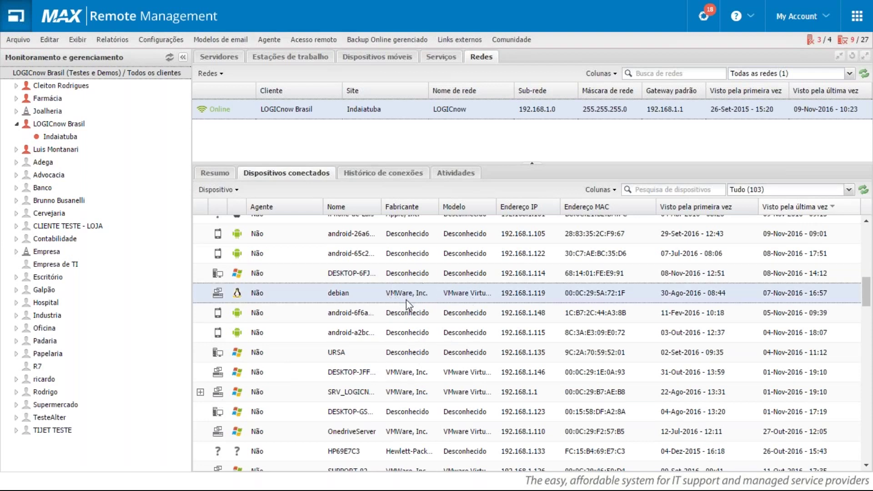
scroll(406, 301, "down", 1)
scroll(445, 336, "down", 1)
scroll(471, 367, "down", 1)
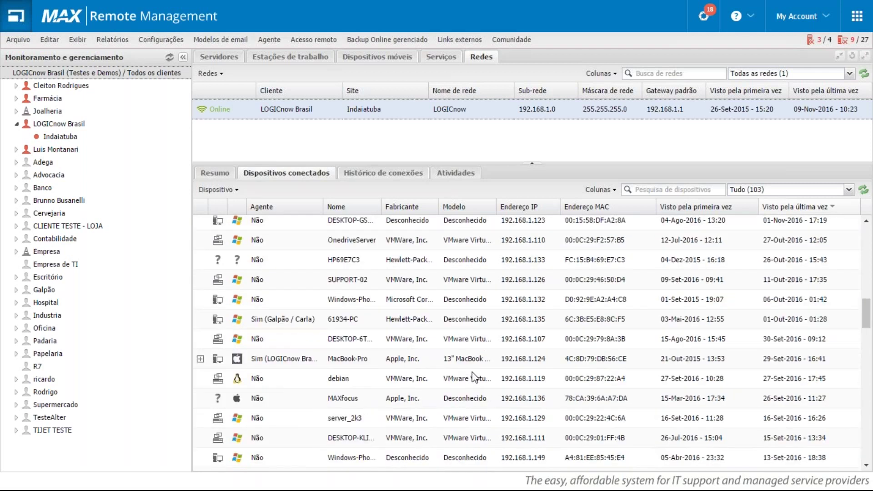
left_click(227, 191)
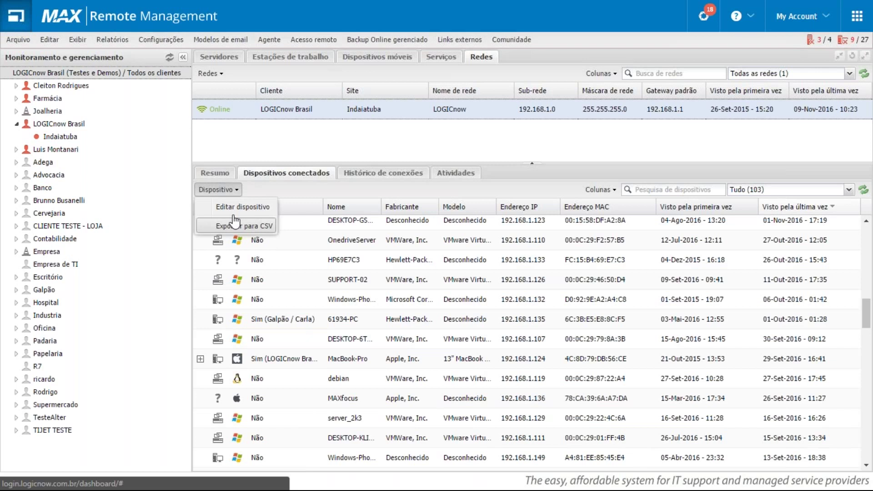
left_click(343, 144)
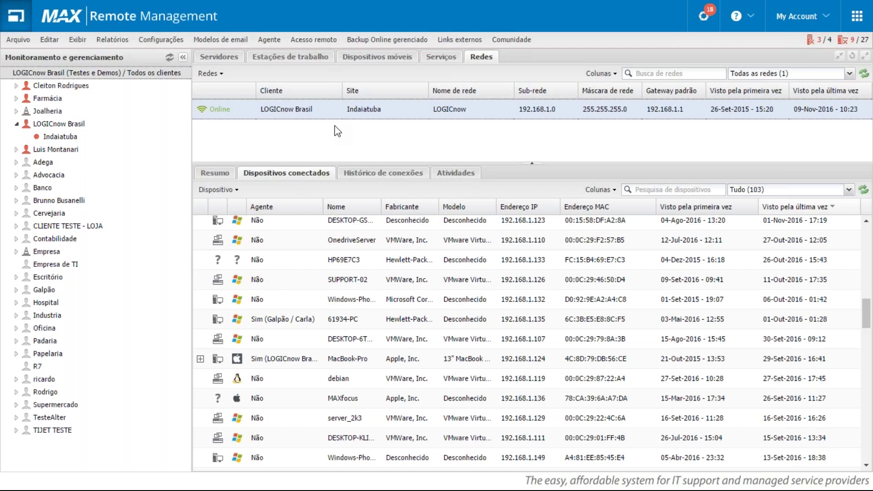
Step: Open the system tray application's policy settings, expand the workstations, and view the policy of the Cervejaria client
left_click(160, 41)
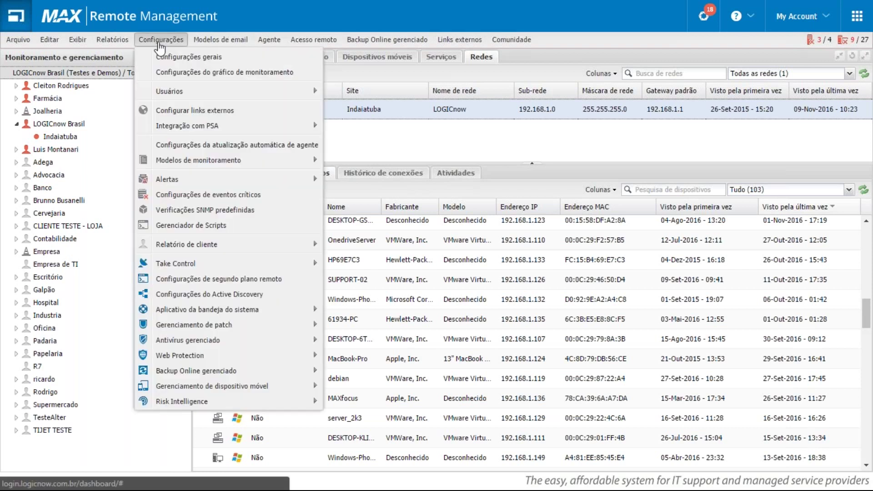
mouse_move(198, 314)
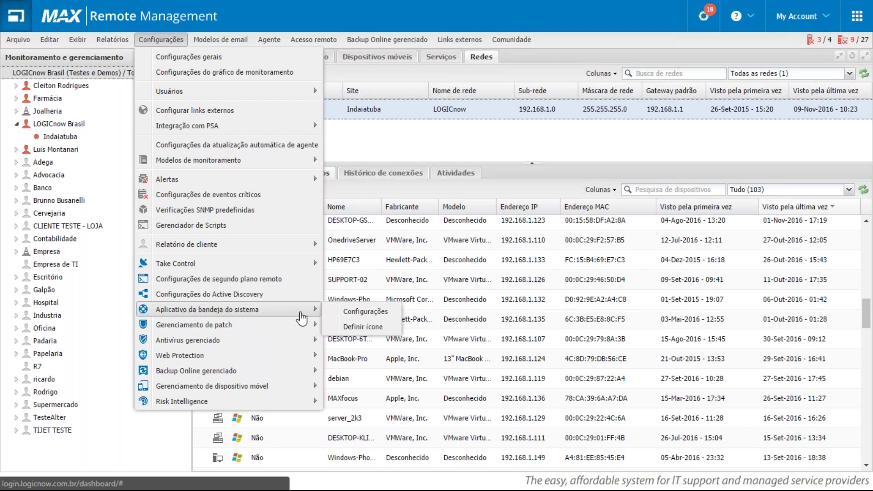
left_click(372, 313)
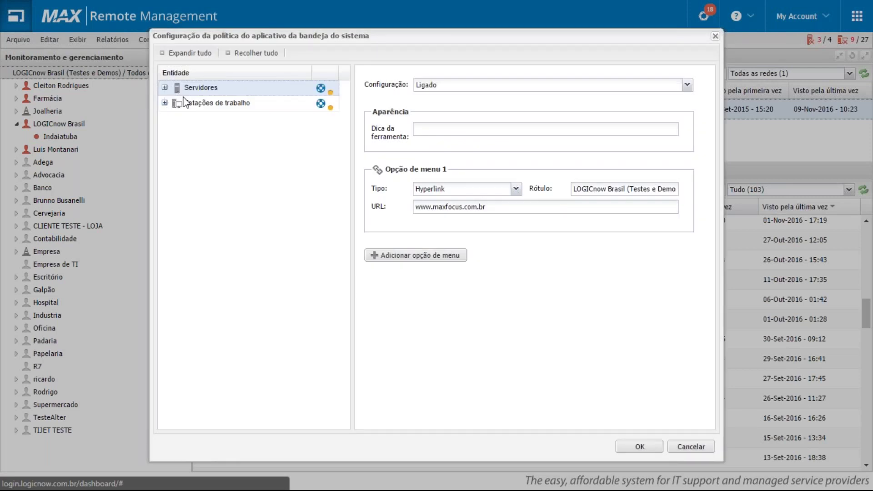
left_click(165, 103)
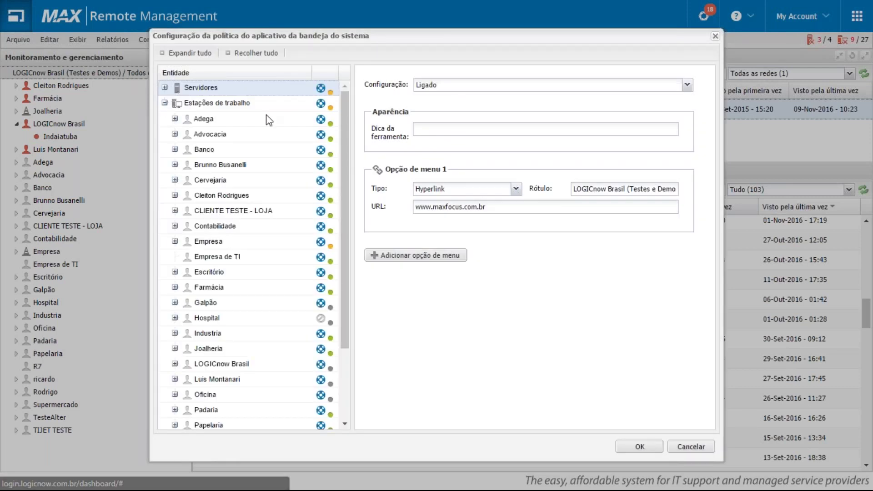
left_click(238, 196)
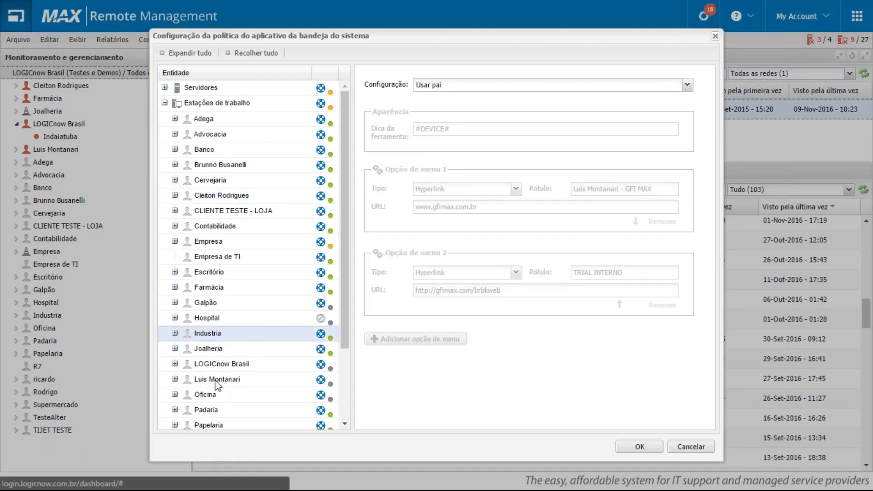
left_click(201, 181)
Step: Try setting Cervejaria's workstation tray application policy to Ligado and adding a third menu option
left_click(467, 85)
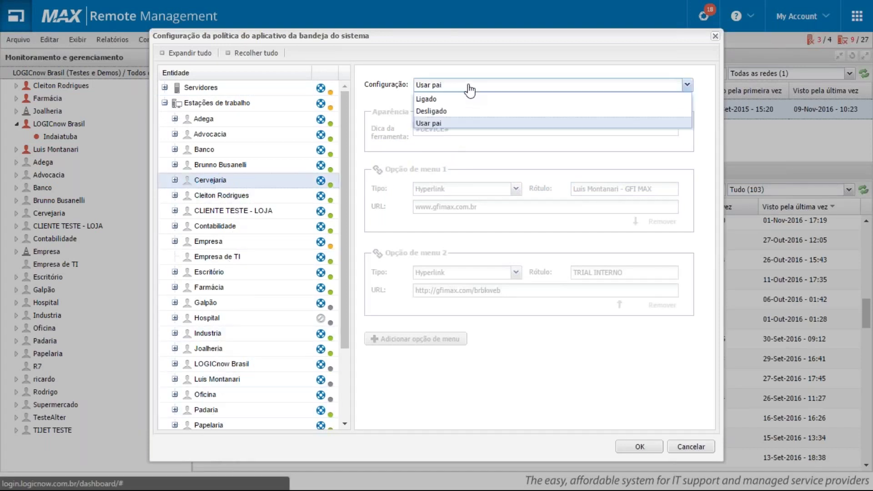
left_click(457, 99)
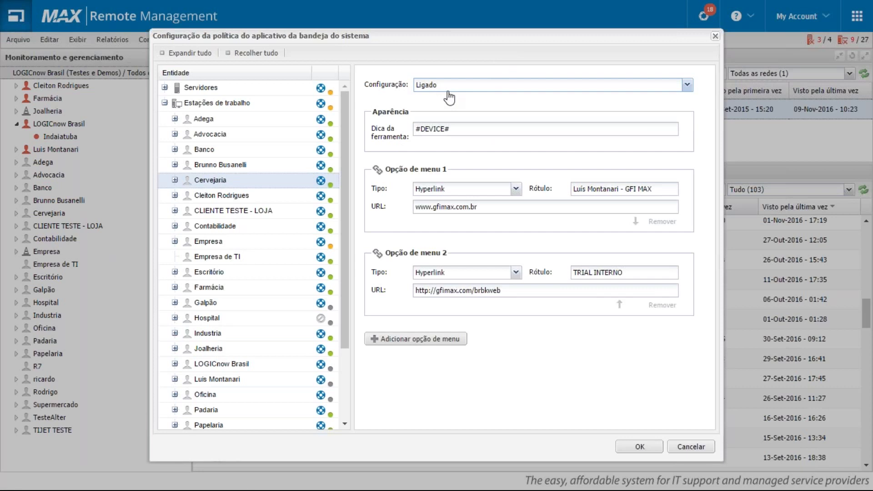
left_click(415, 340)
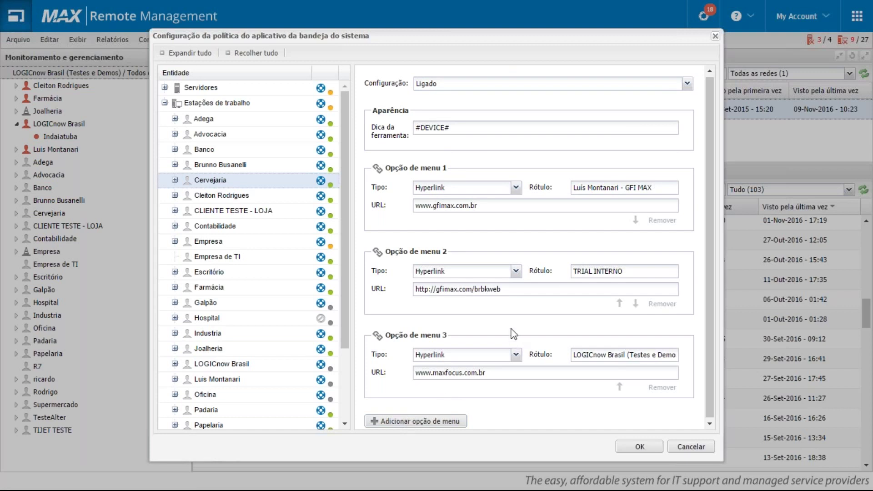
Step: Examine the tray tooltip text and the types available for menu option 1, and close the policy settings without saving
left_click_drag(451, 127, 376, 114)
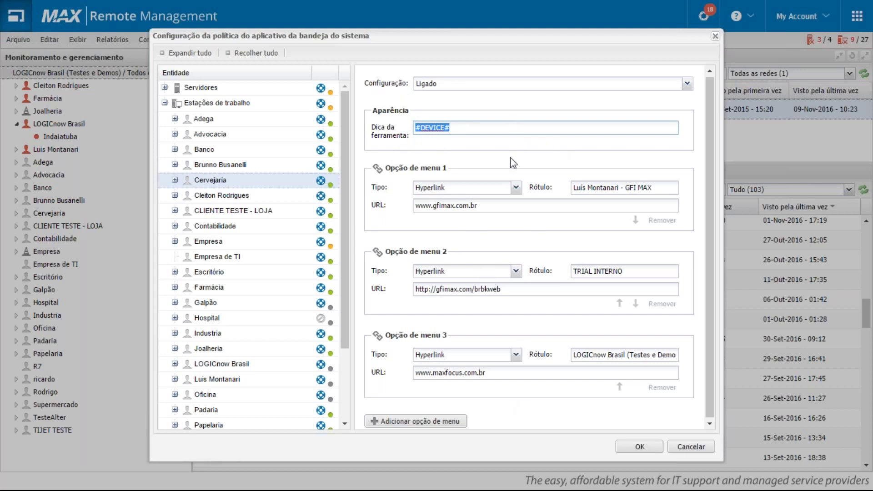
left_click(515, 188)
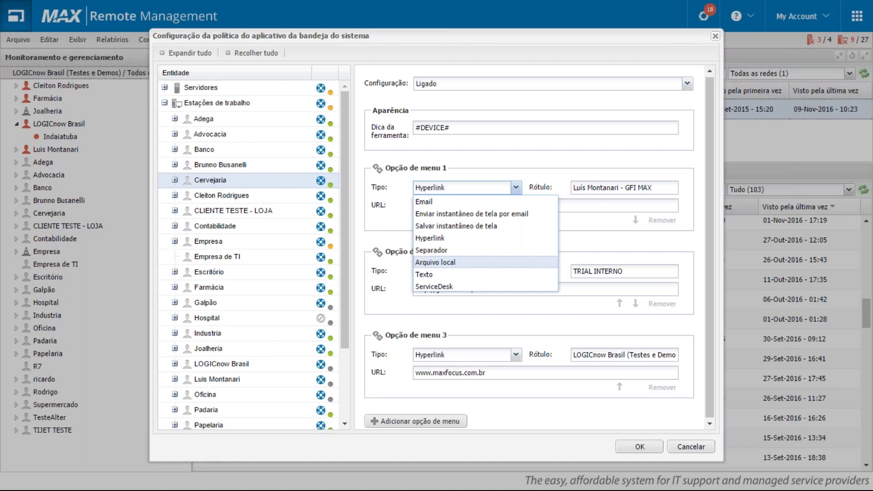
left_click(511, 152)
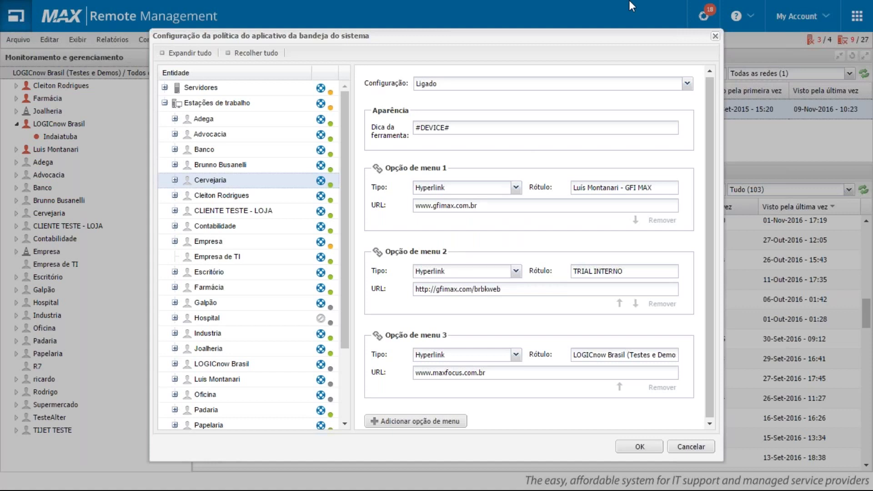
left_click(715, 36)
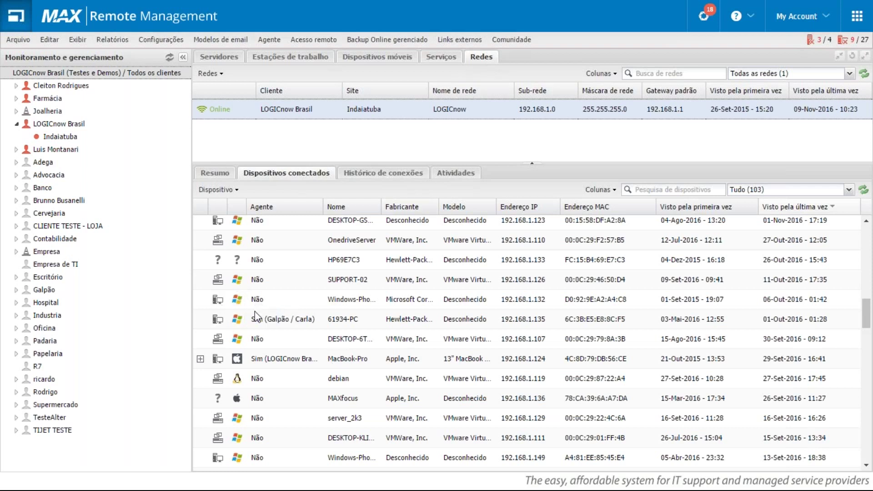
Step: Open the site installation package download, examine the description of the group policy installer, and close the dialog without downloading
left_click(305, 342)
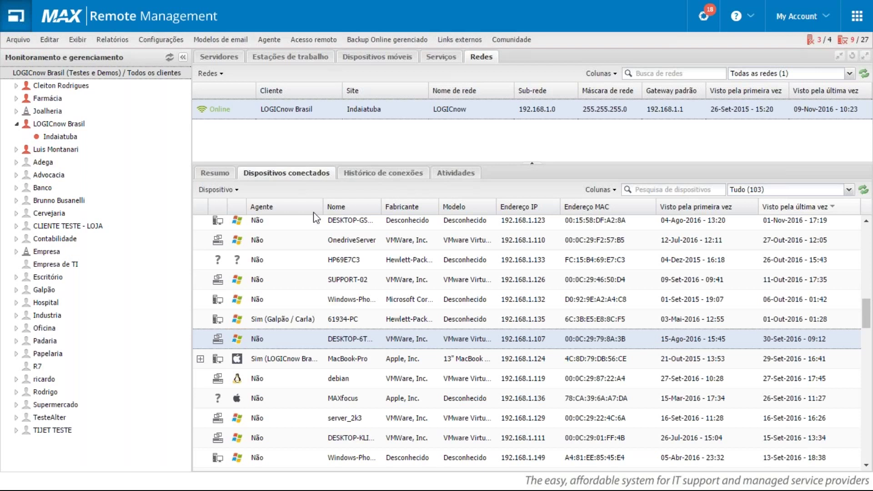
left_click(269, 41)
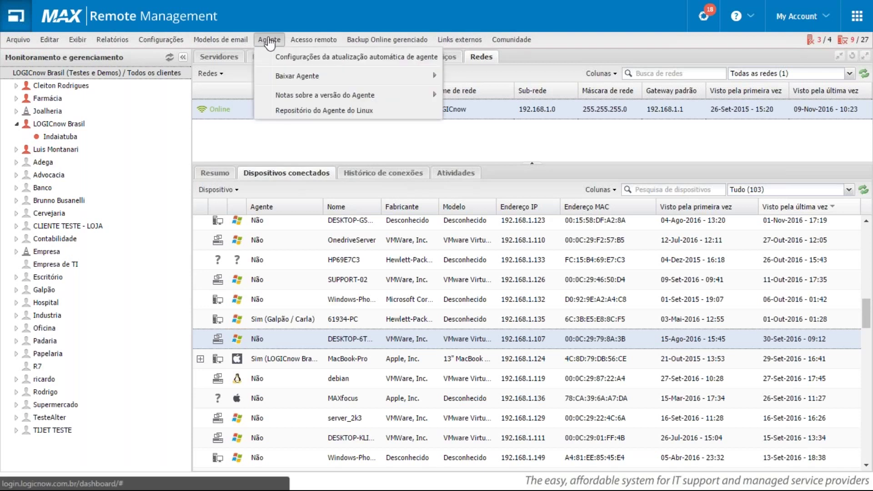
mouse_move(311, 79)
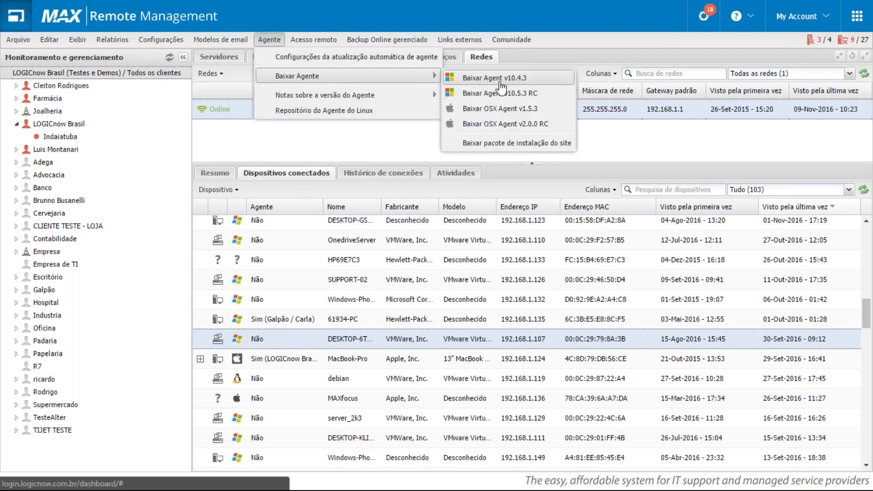
left_click(511, 145)
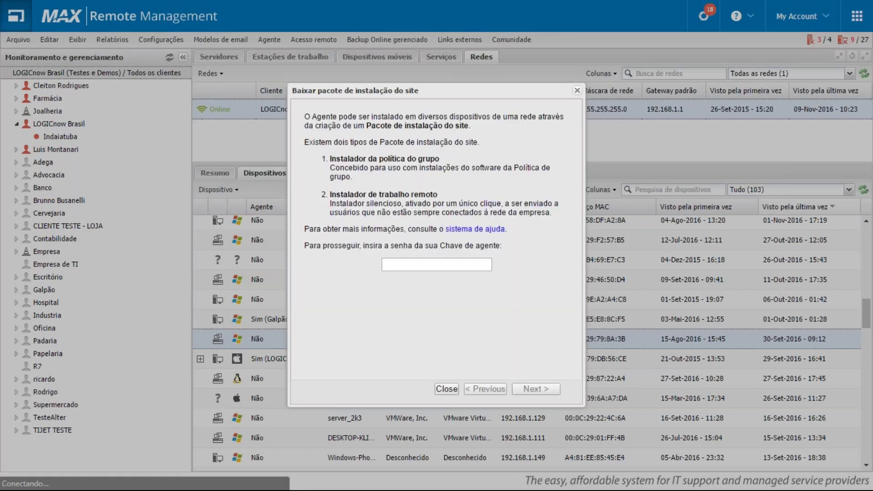
left_click_drag(330, 159, 449, 161)
left_click(451, 163)
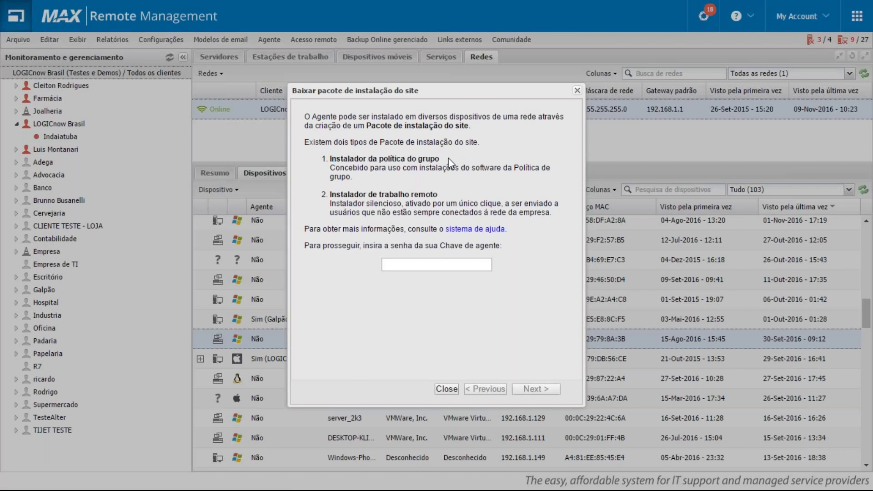
left_click_drag(349, 158, 428, 159)
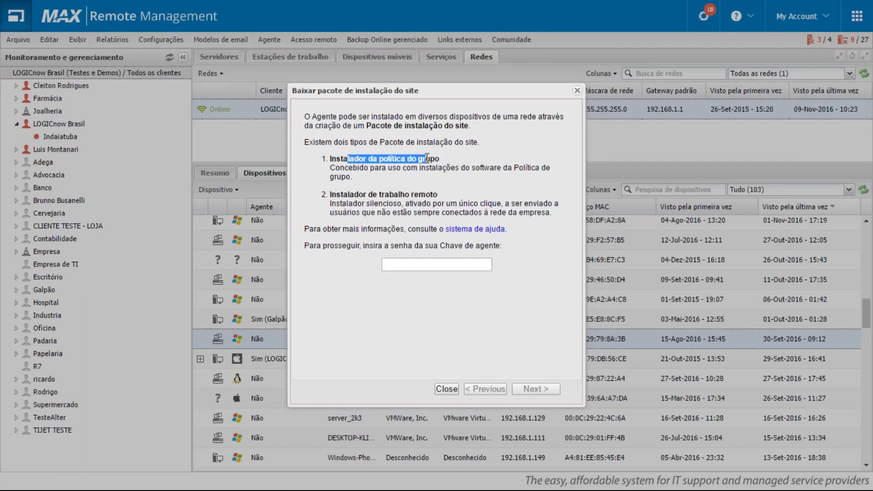
left_click(444, 162)
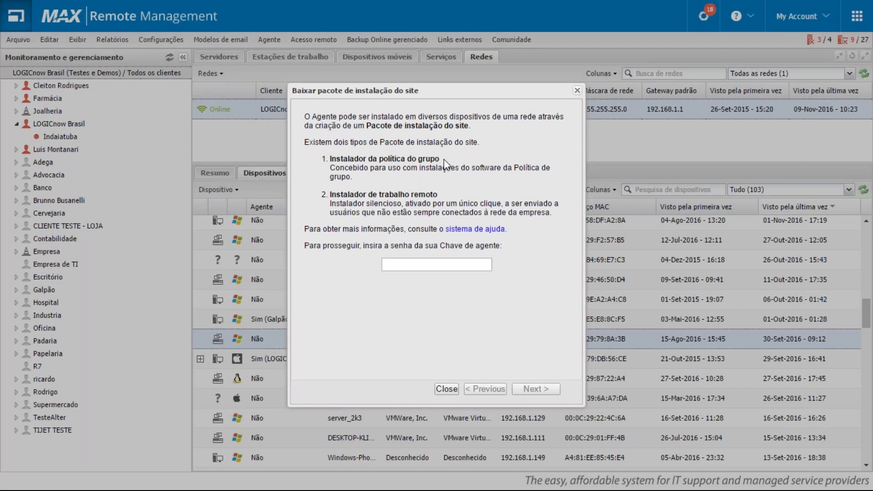
left_click(446, 390)
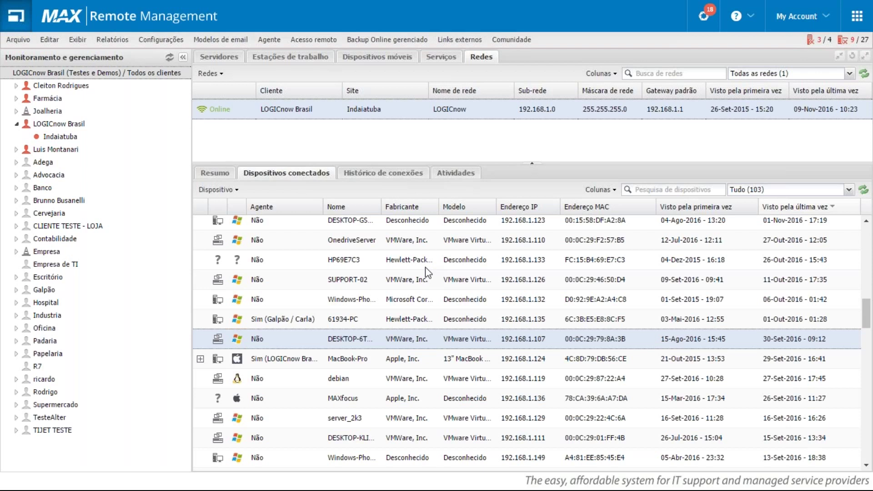
Step: View the predefined SNMP checks' settings and close them without changes
left_click(163, 39)
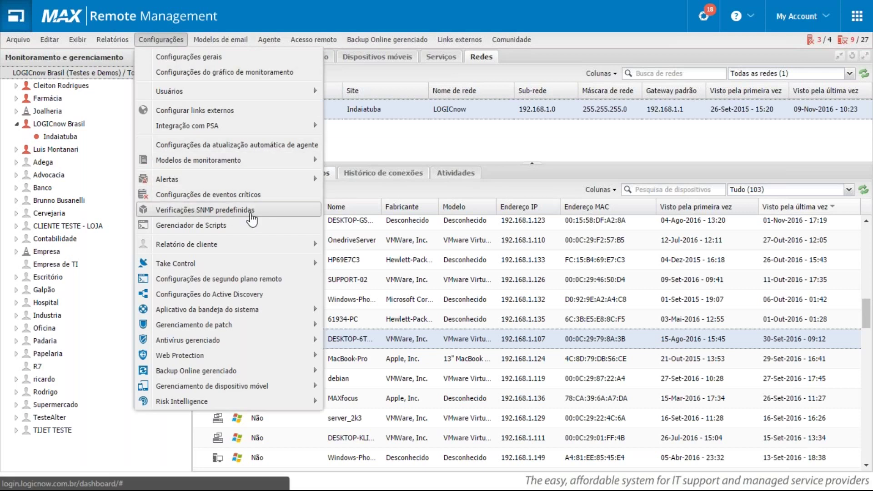
left_click(251, 212)
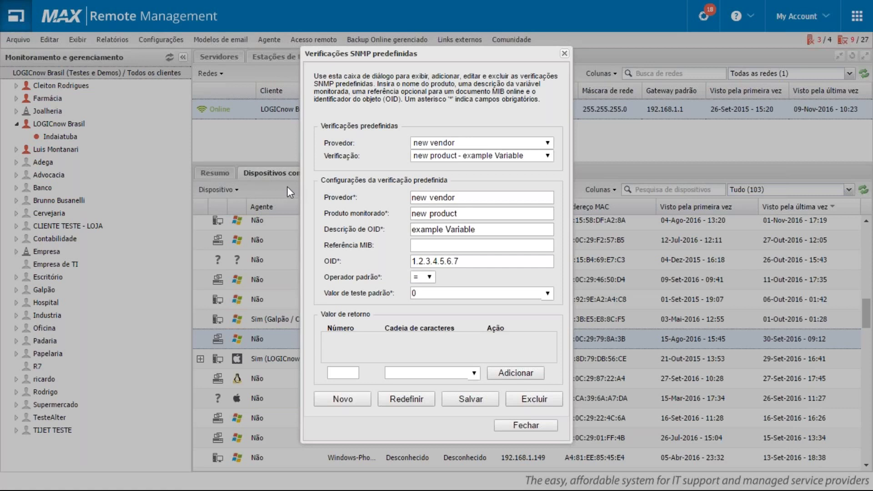
left_click(564, 53)
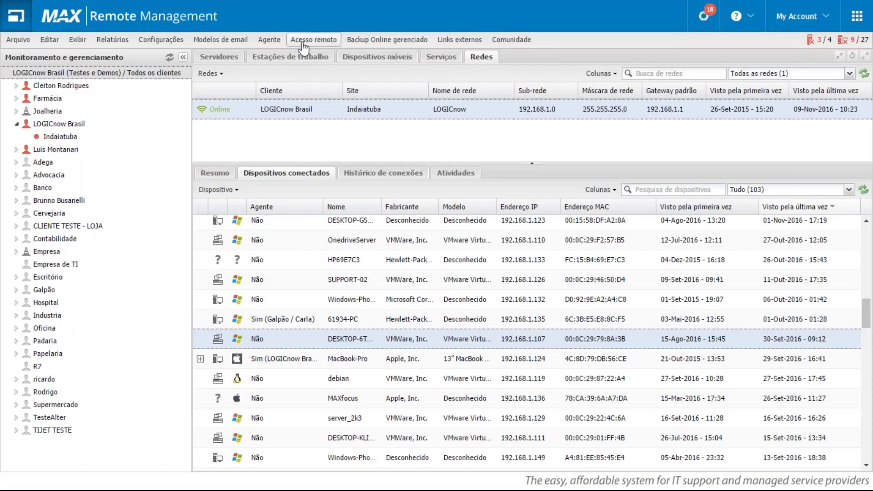
Step: Reopen the site installation package download, examine the agent key requirement and the remote worker installer description, and close the dialog
left_click(269, 40)
mouse_move(365, 89)
left_click(517, 143)
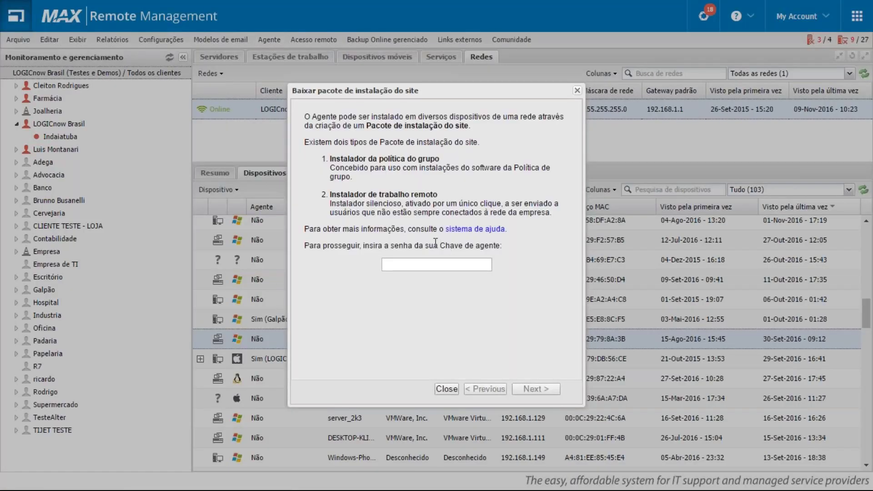
left_click_drag(435, 246, 491, 252)
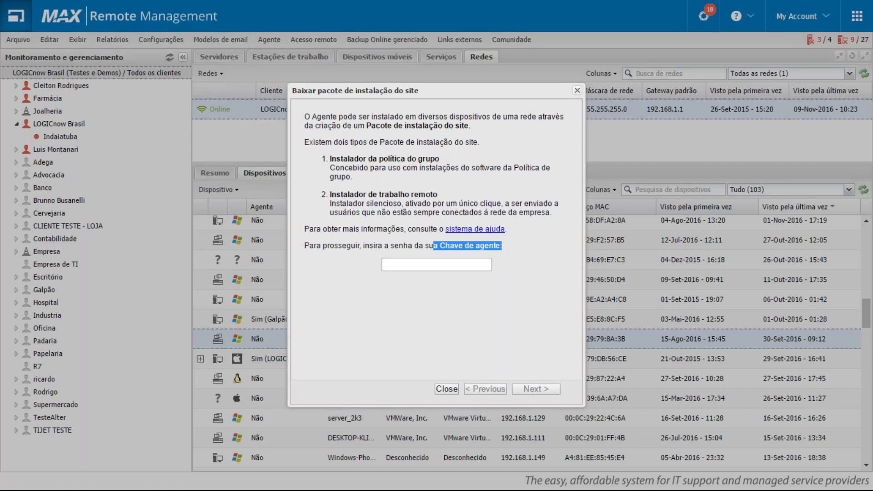
left_click_drag(331, 194, 439, 195)
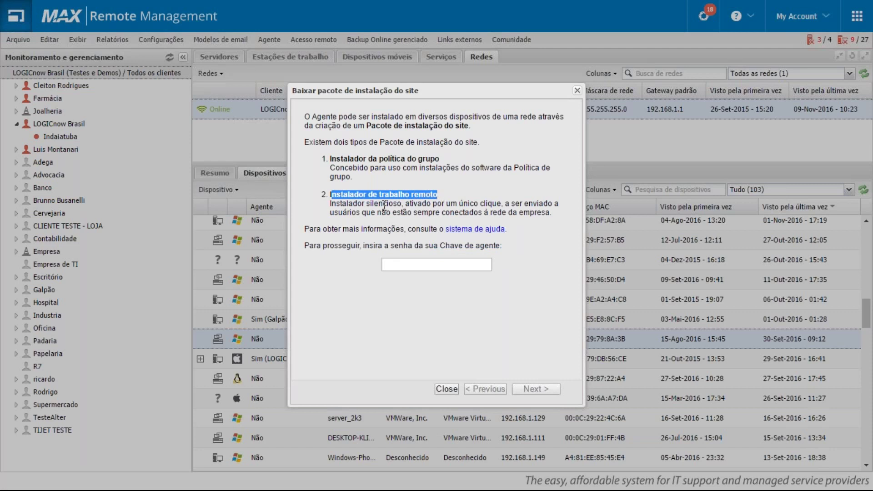
left_click(384, 207)
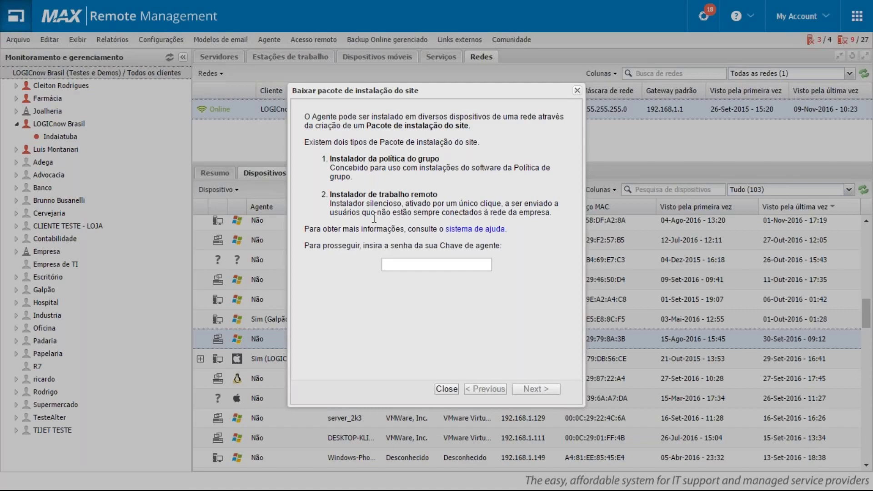
left_click(446, 389)
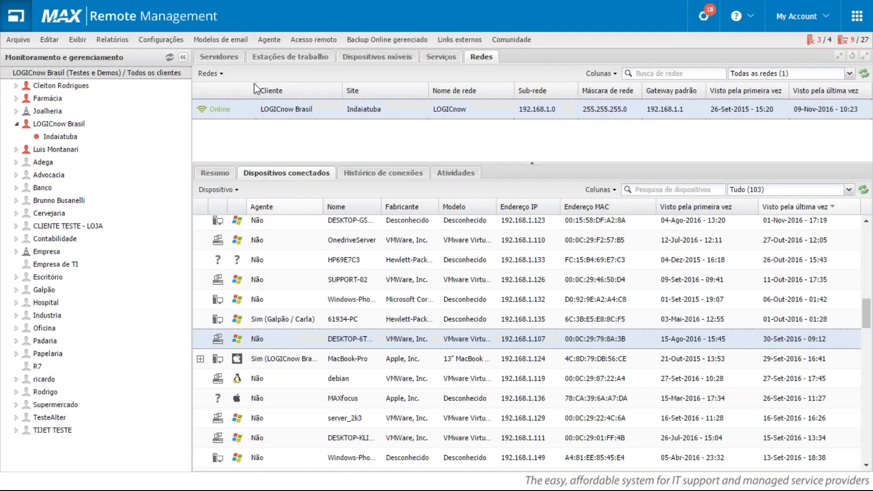
left_click(164, 40)
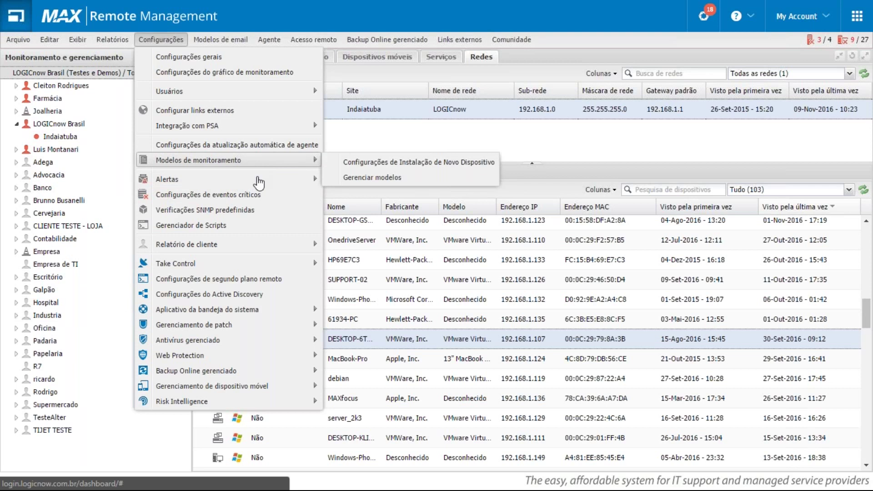
mouse_move(245, 269)
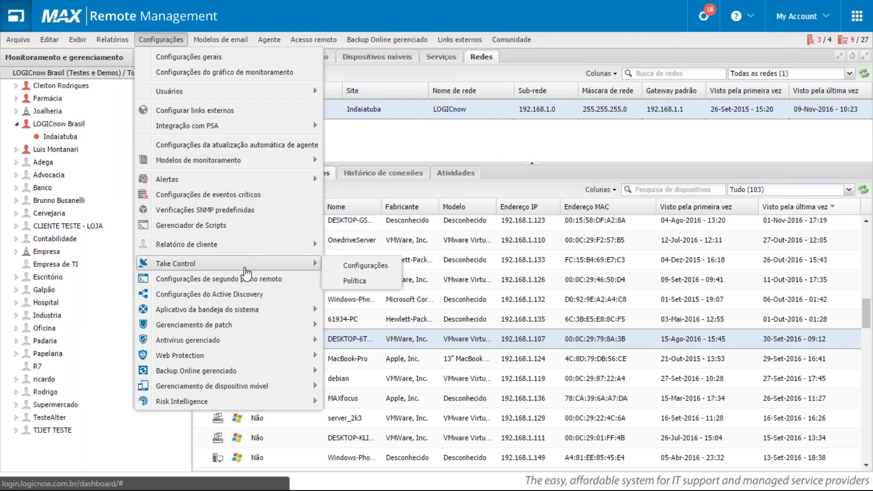
mouse_move(244, 311)
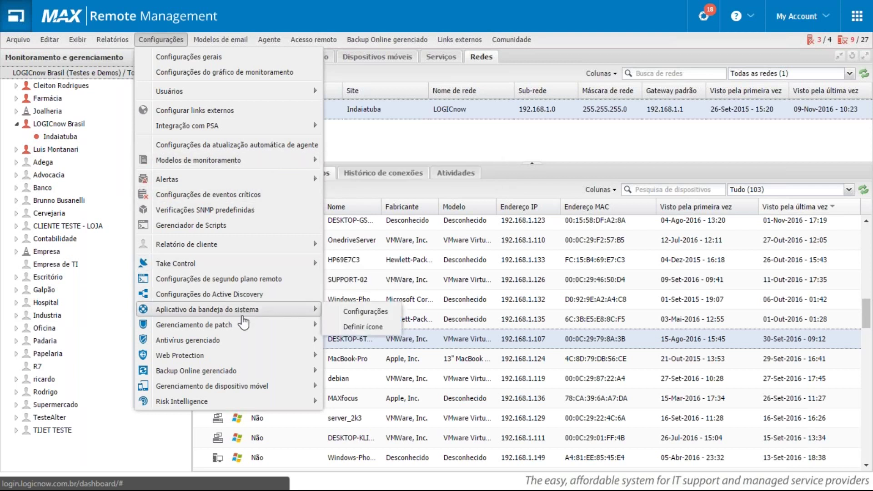
mouse_move(263, 359)
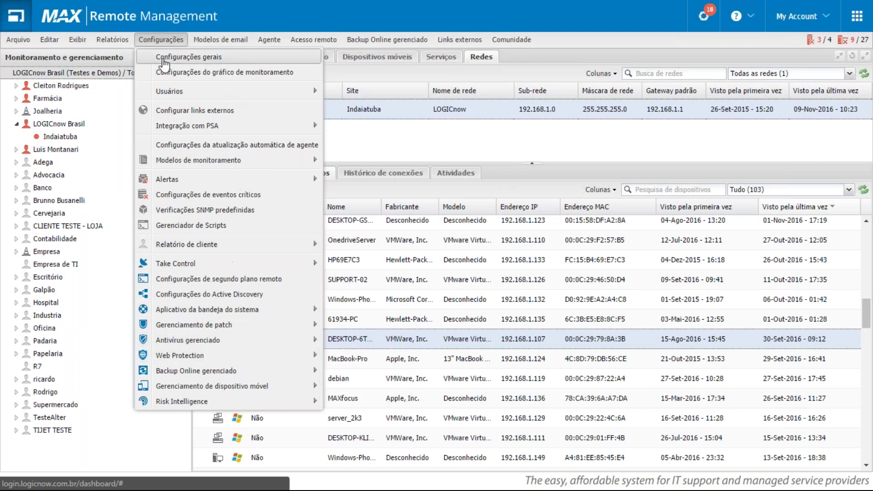
left_click(161, 39)
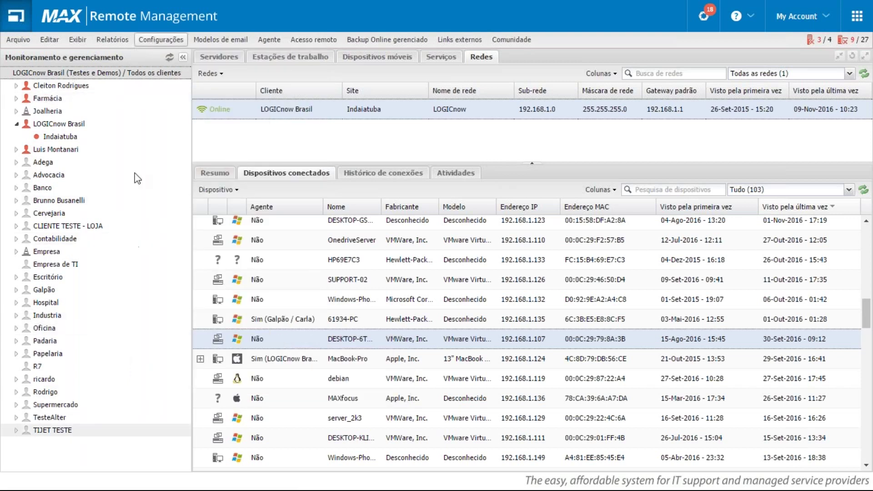
left_click(270, 40)
mouse_move(319, 76)
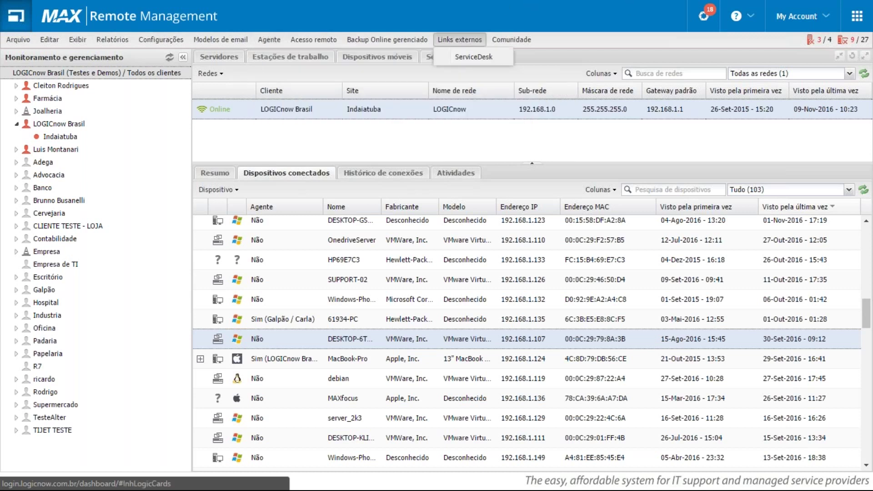
left_click(536, 9)
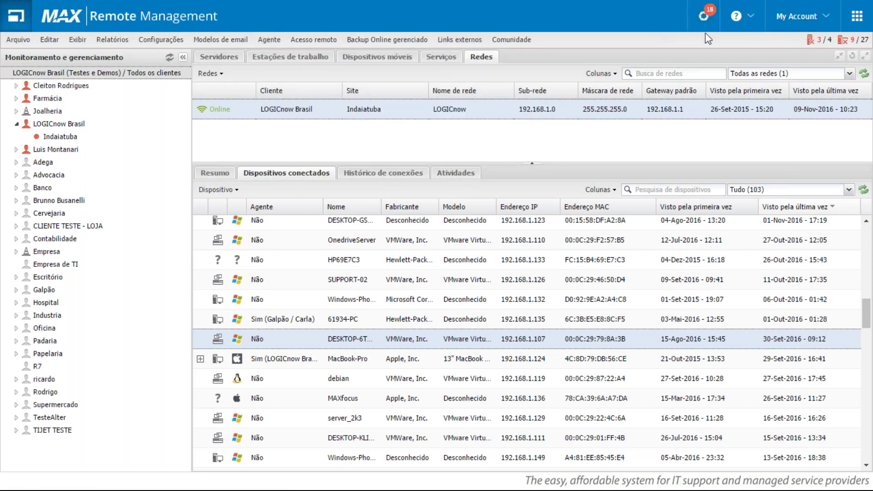